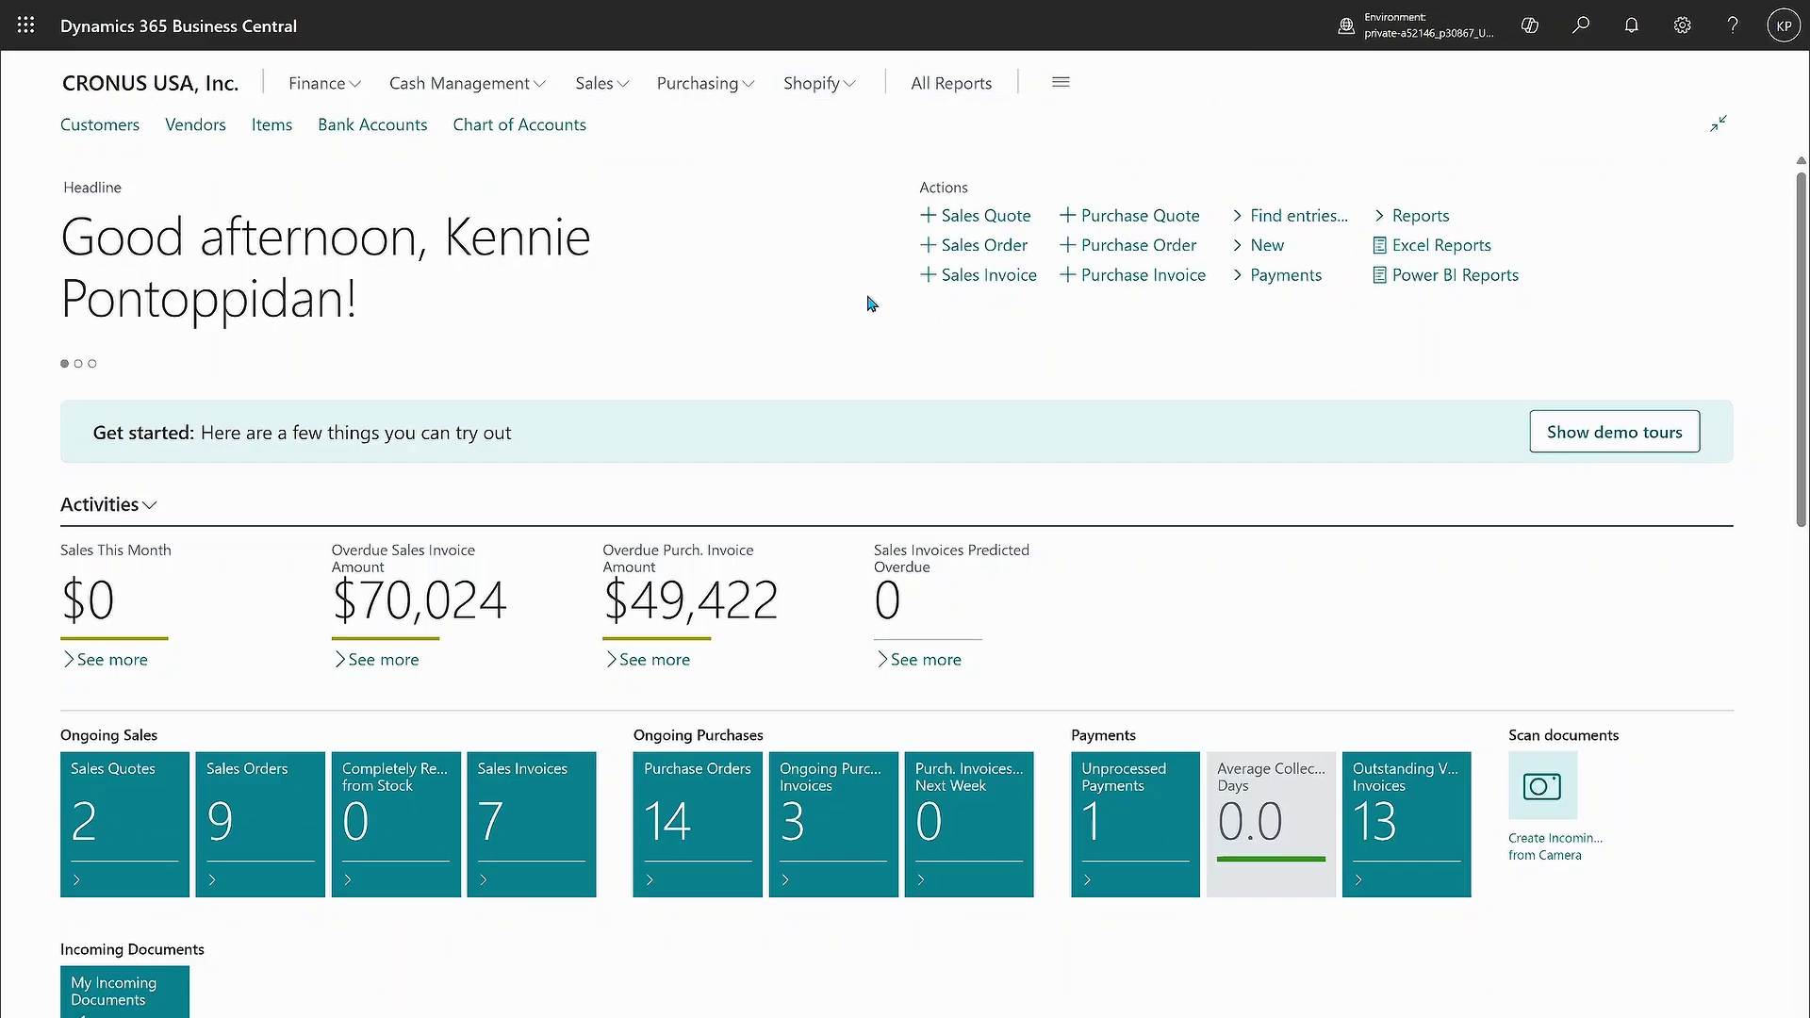
Step: Go to Finance > Financial Reporting to list the financial reports
left_click(321, 87)
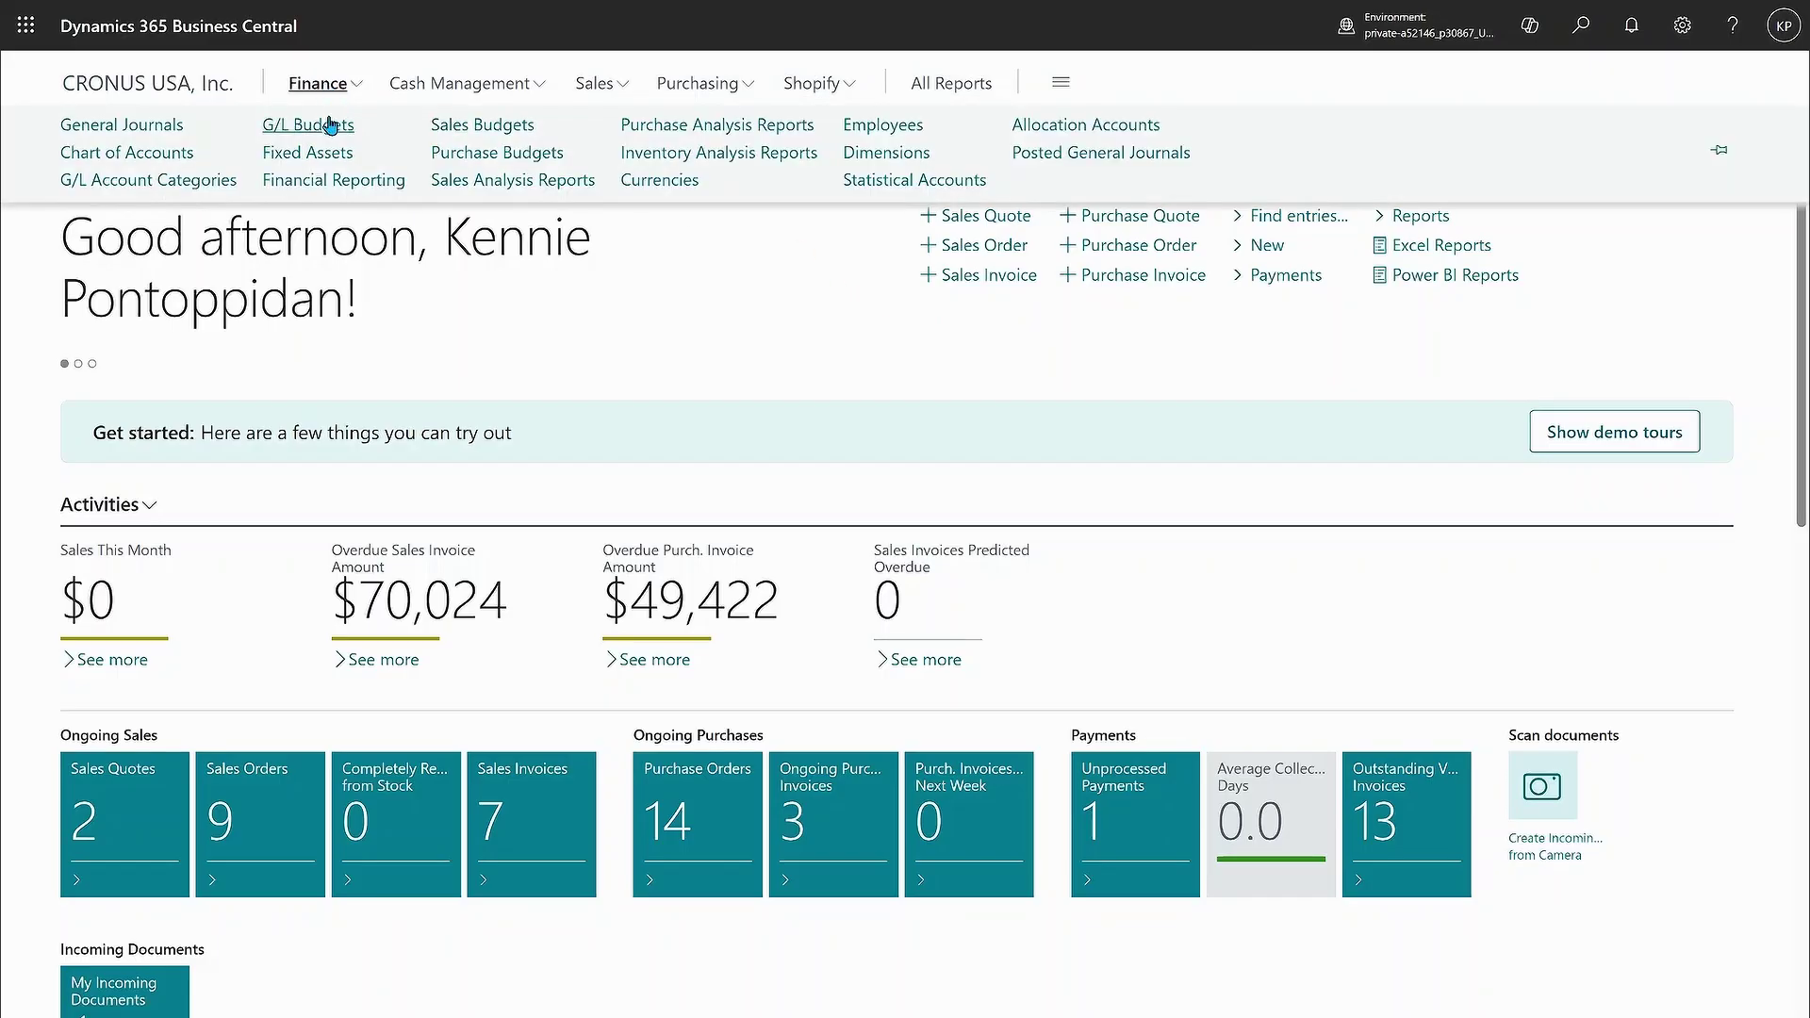
left_click(324, 181)
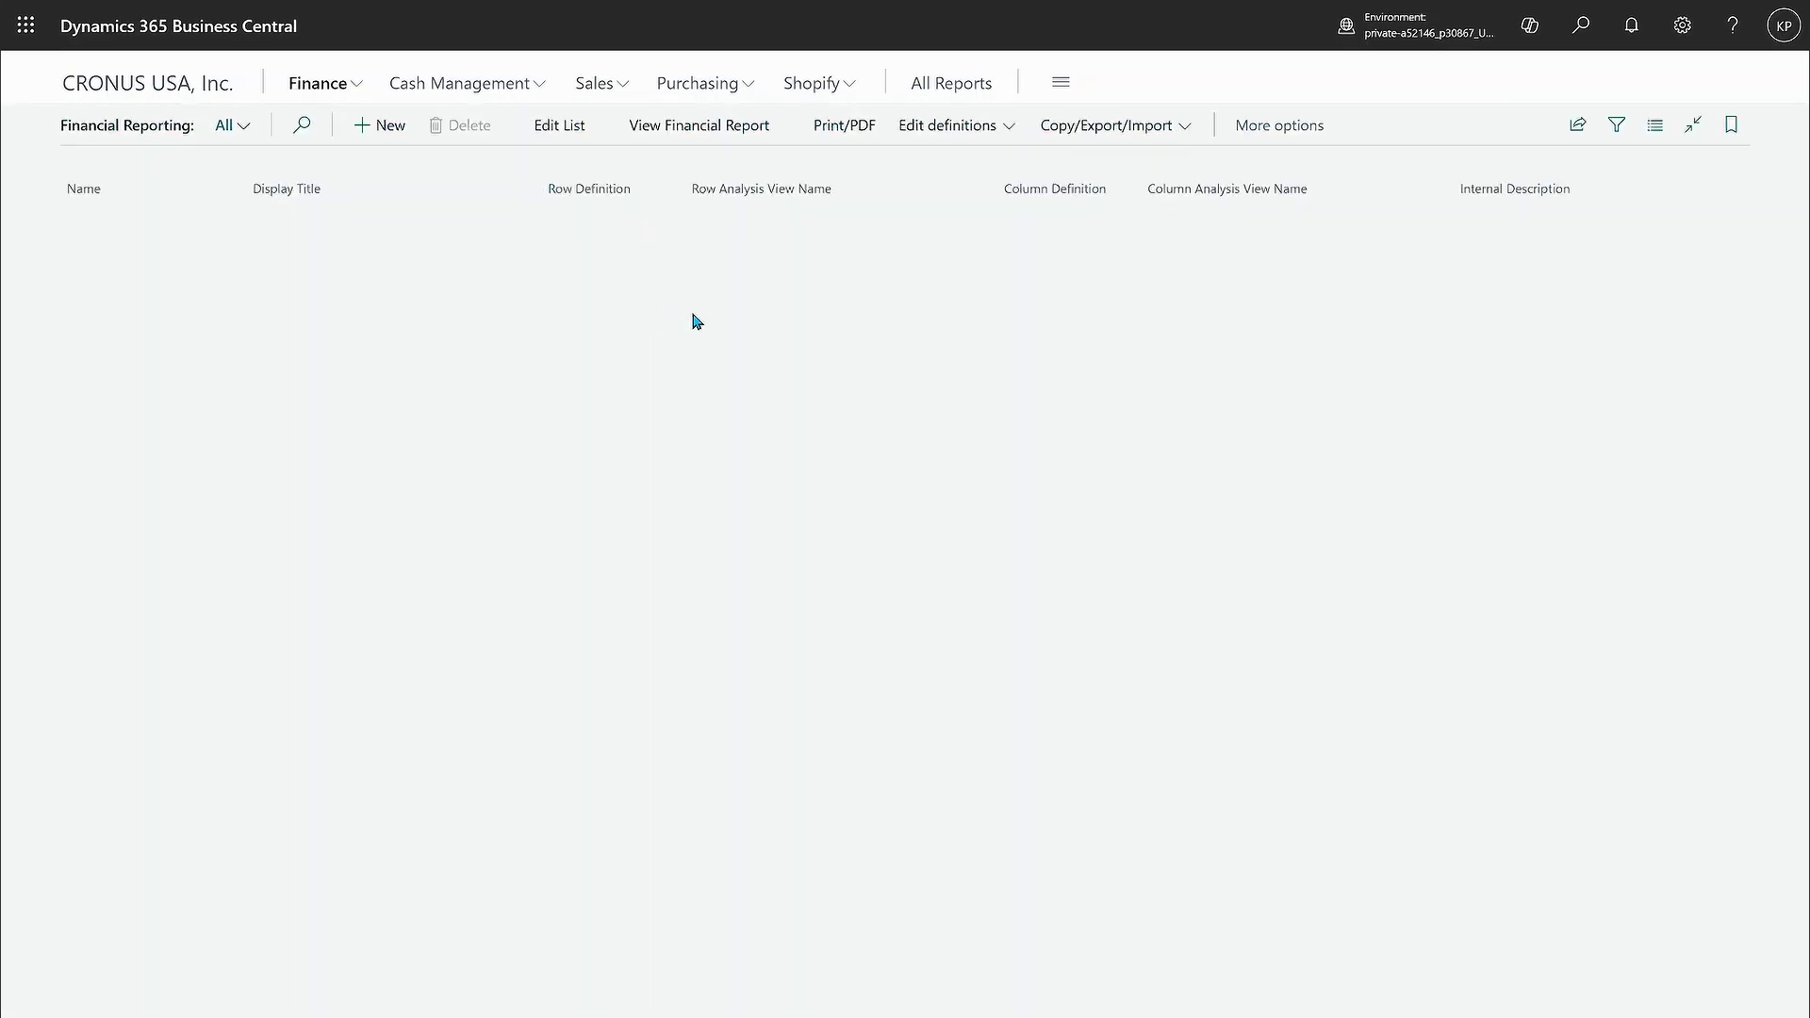
mouse_move(1538, 160)
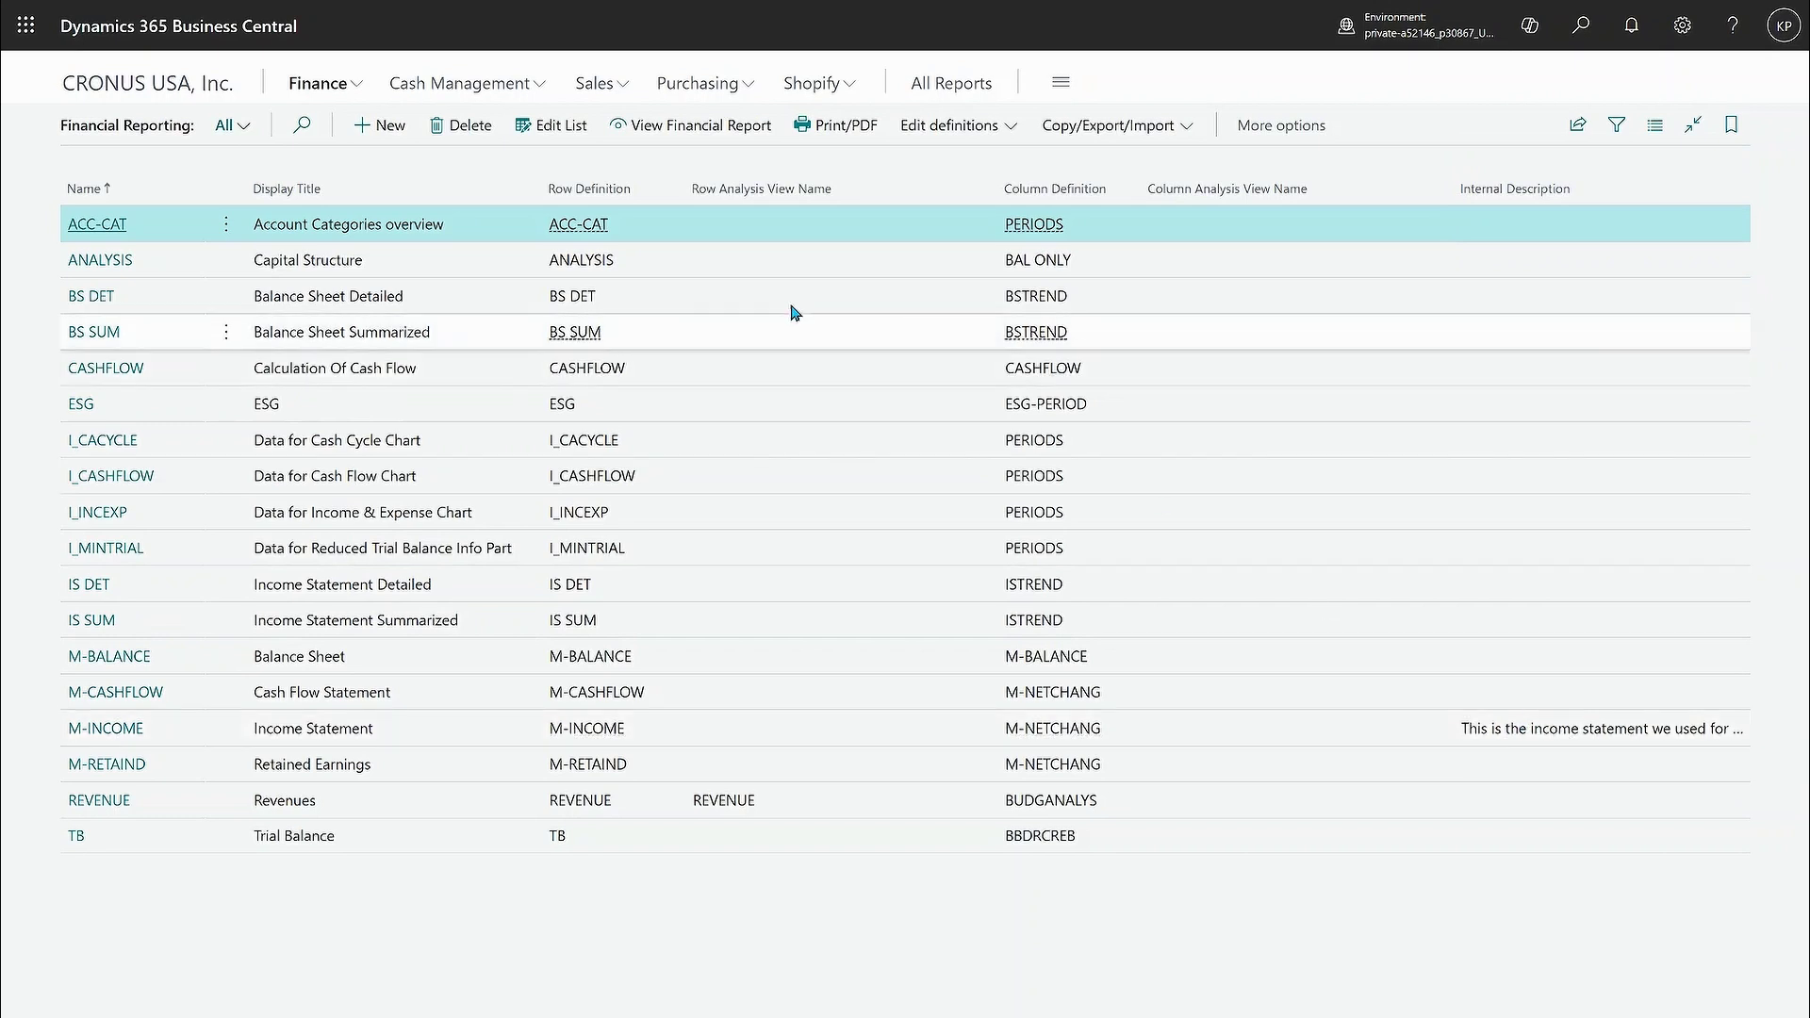
mouse_move(368, 185)
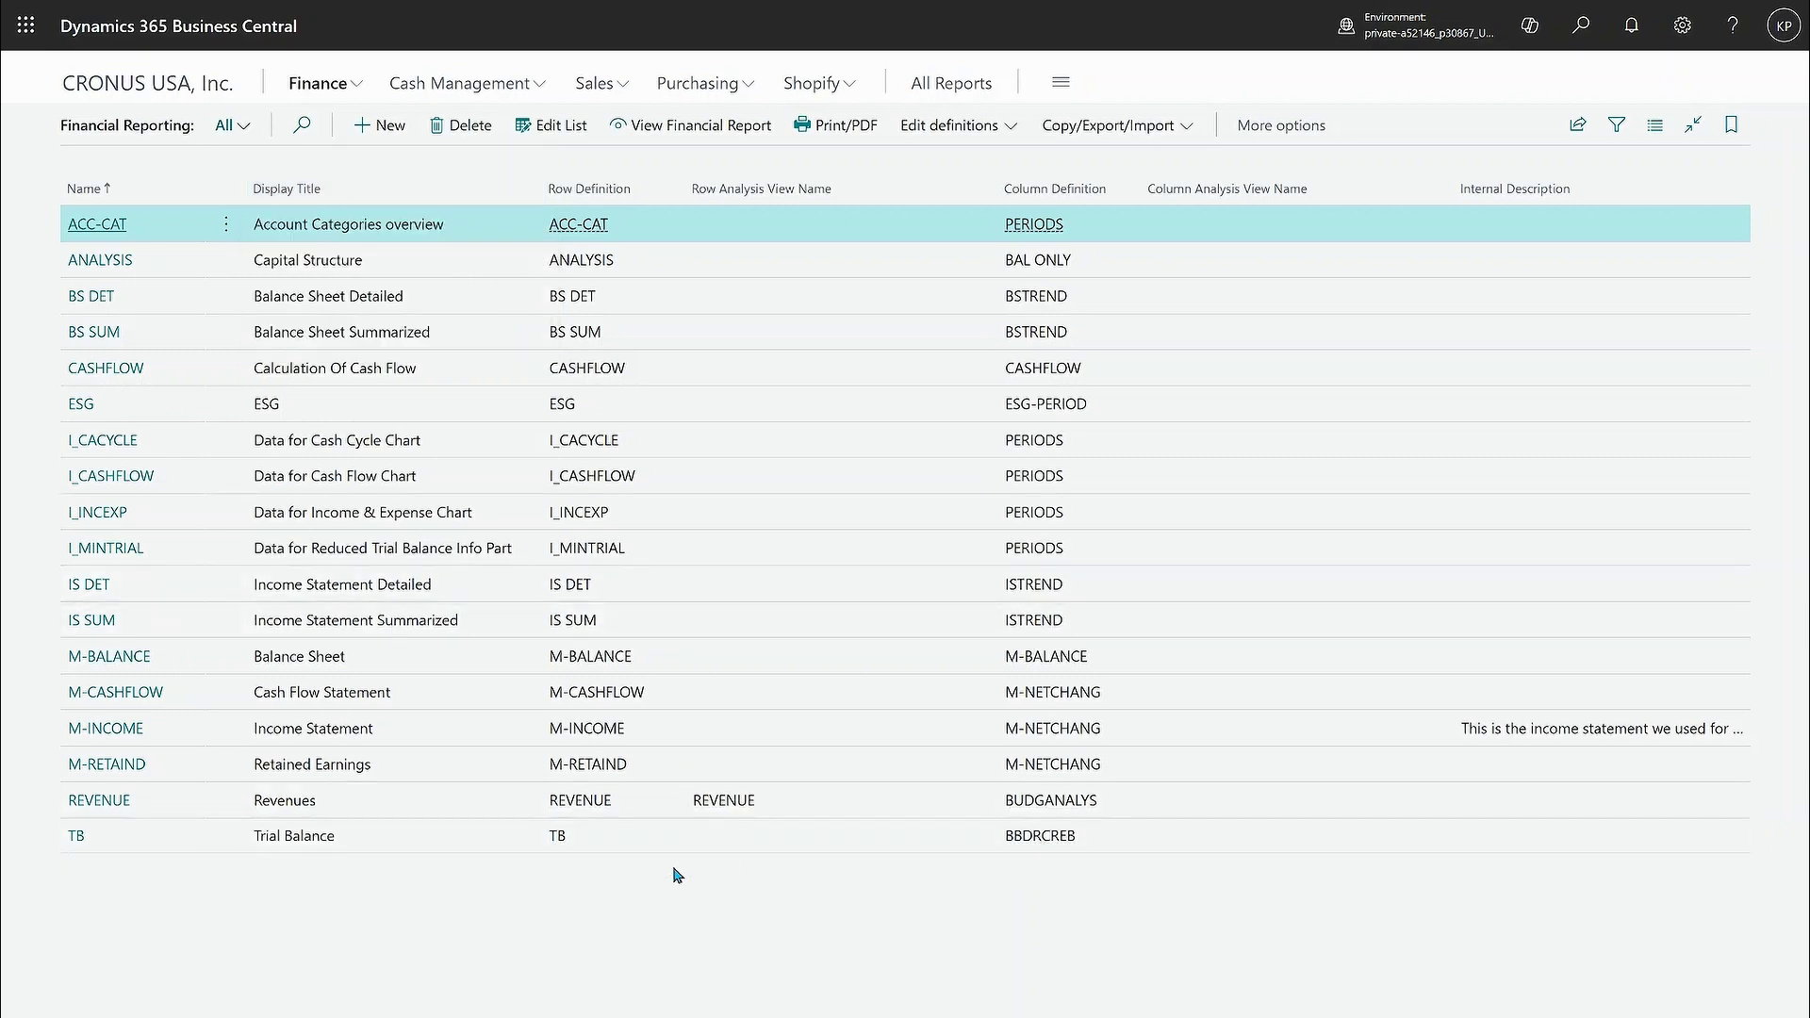
Step: Select the M-INCOME Income Statement and view the financial report
left_click(389, 738)
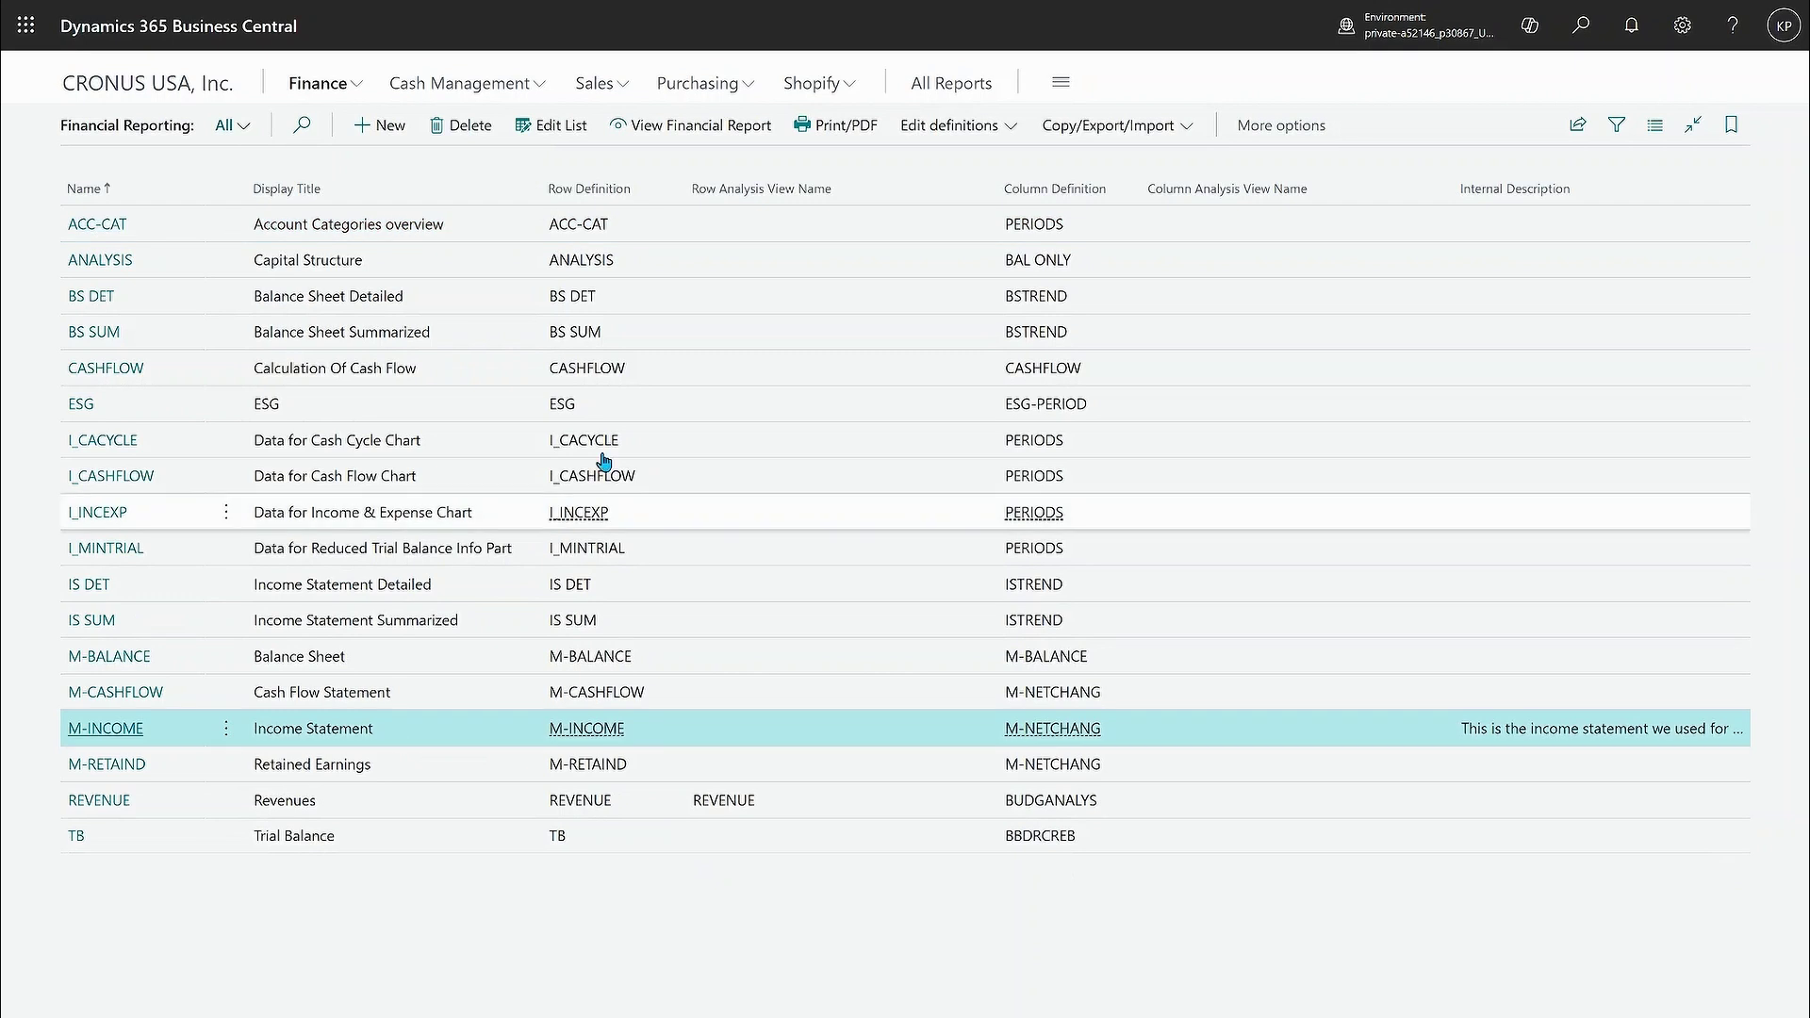
left_click(686, 139)
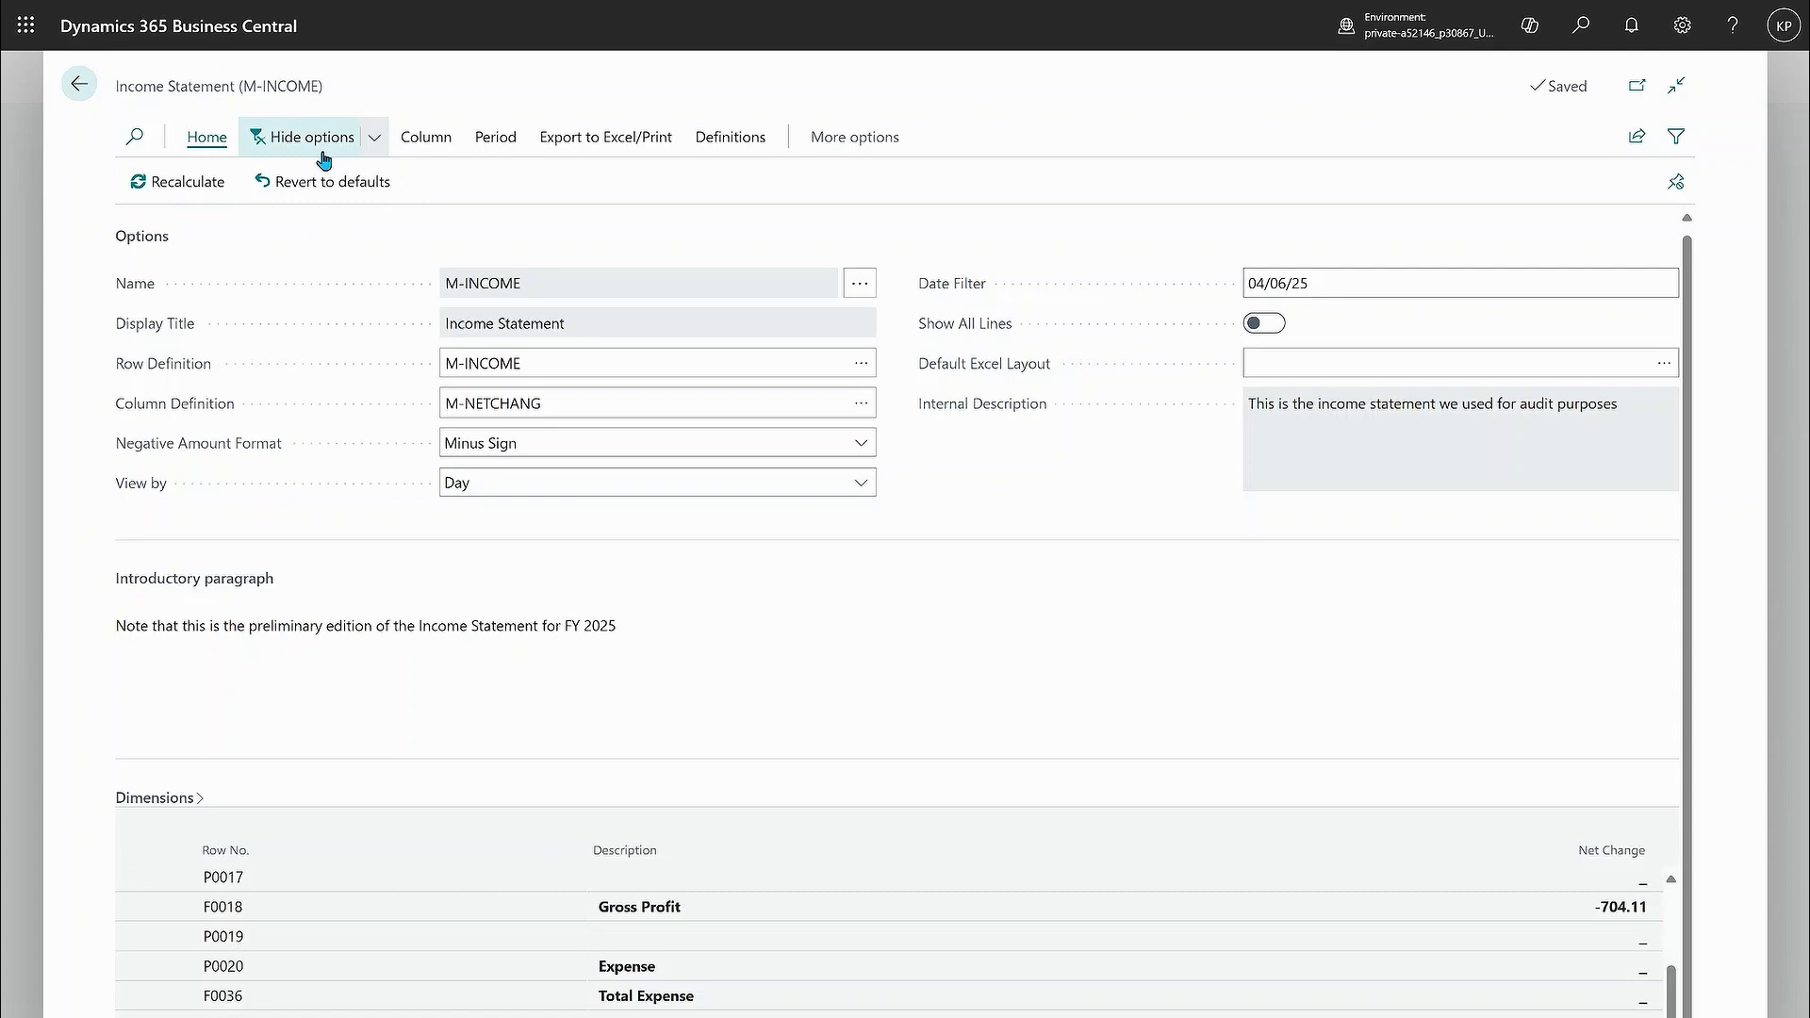
Step: Hide the report options and collapse the Introductory and Closing paragraph sections
left_click(296, 141)
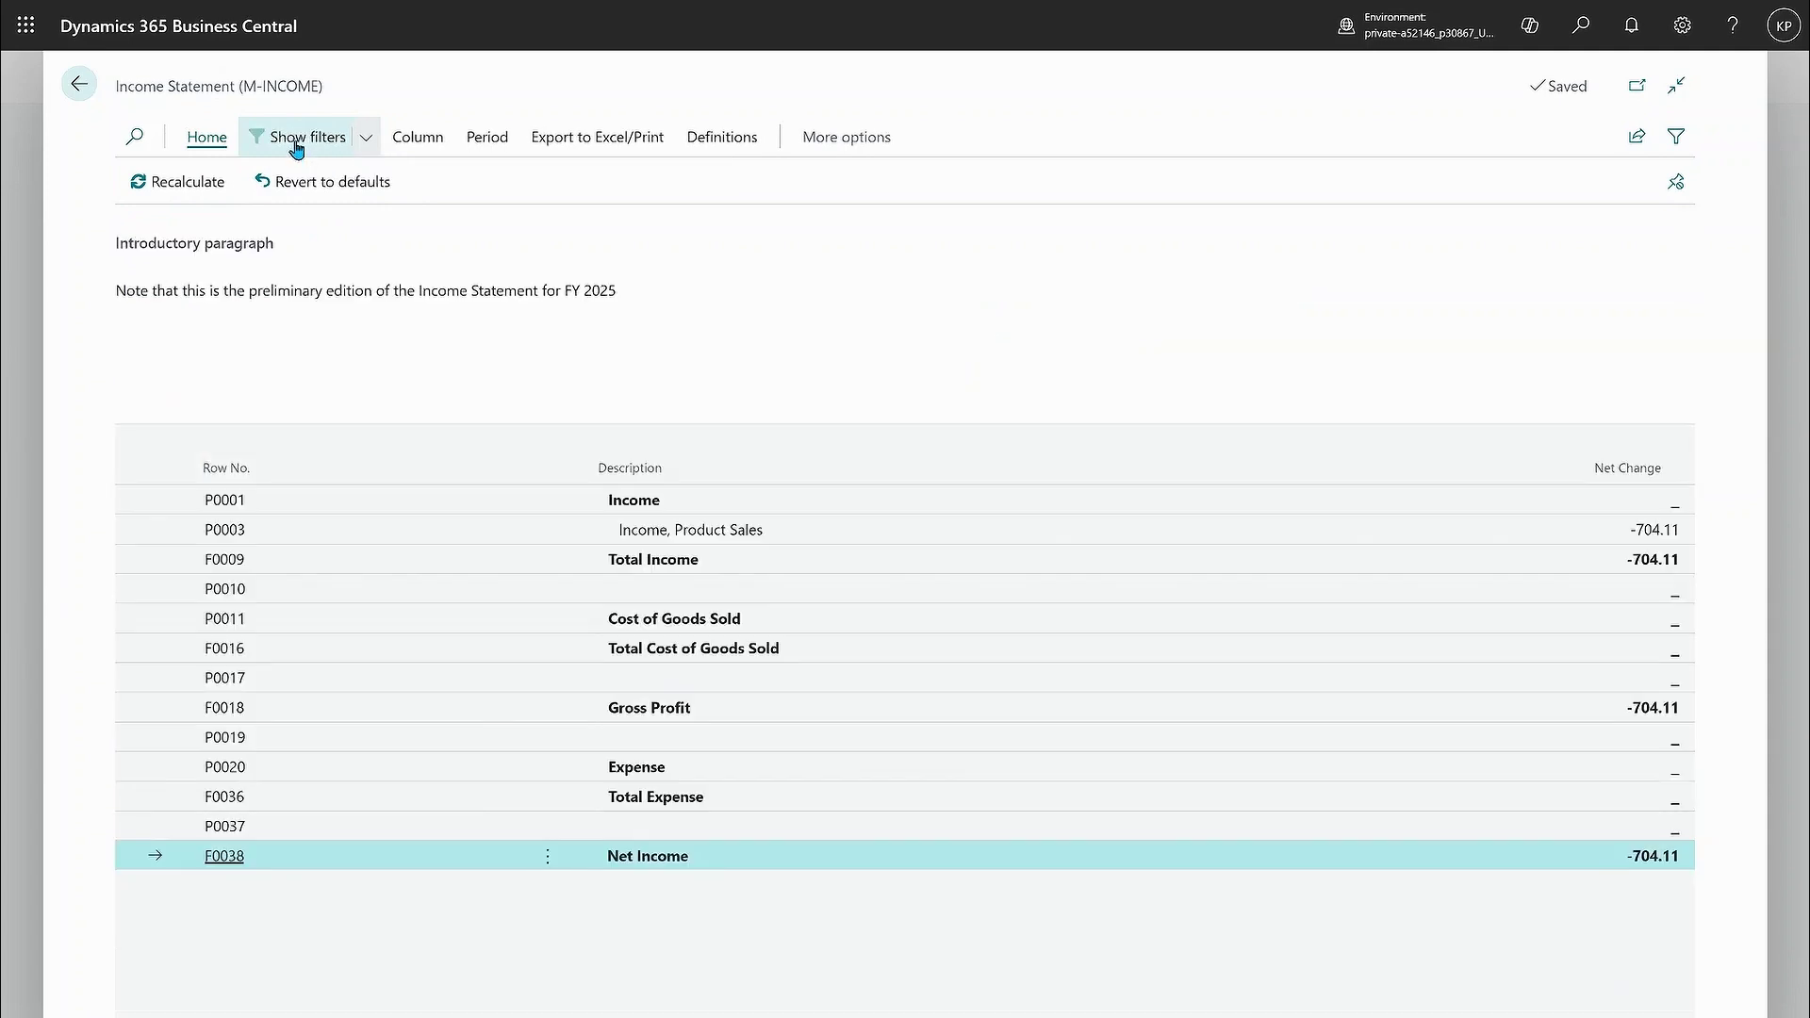
left_click(252, 247)
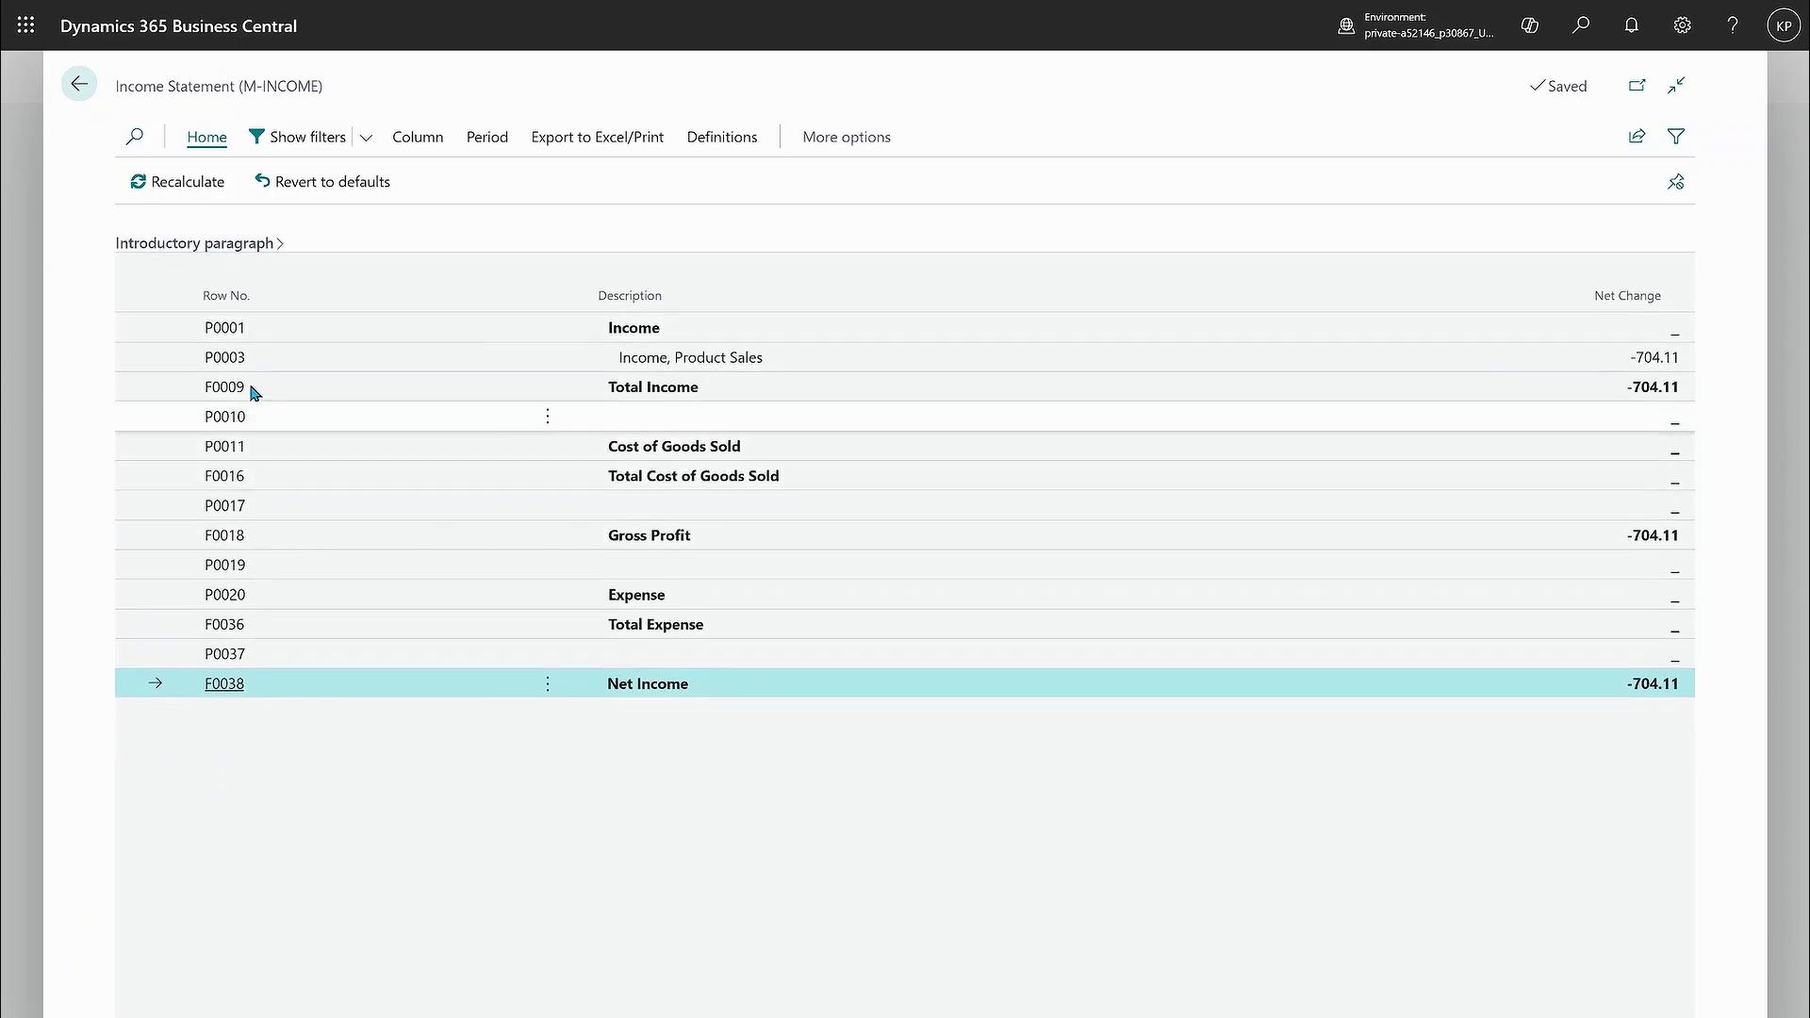
left_click(203, 245)
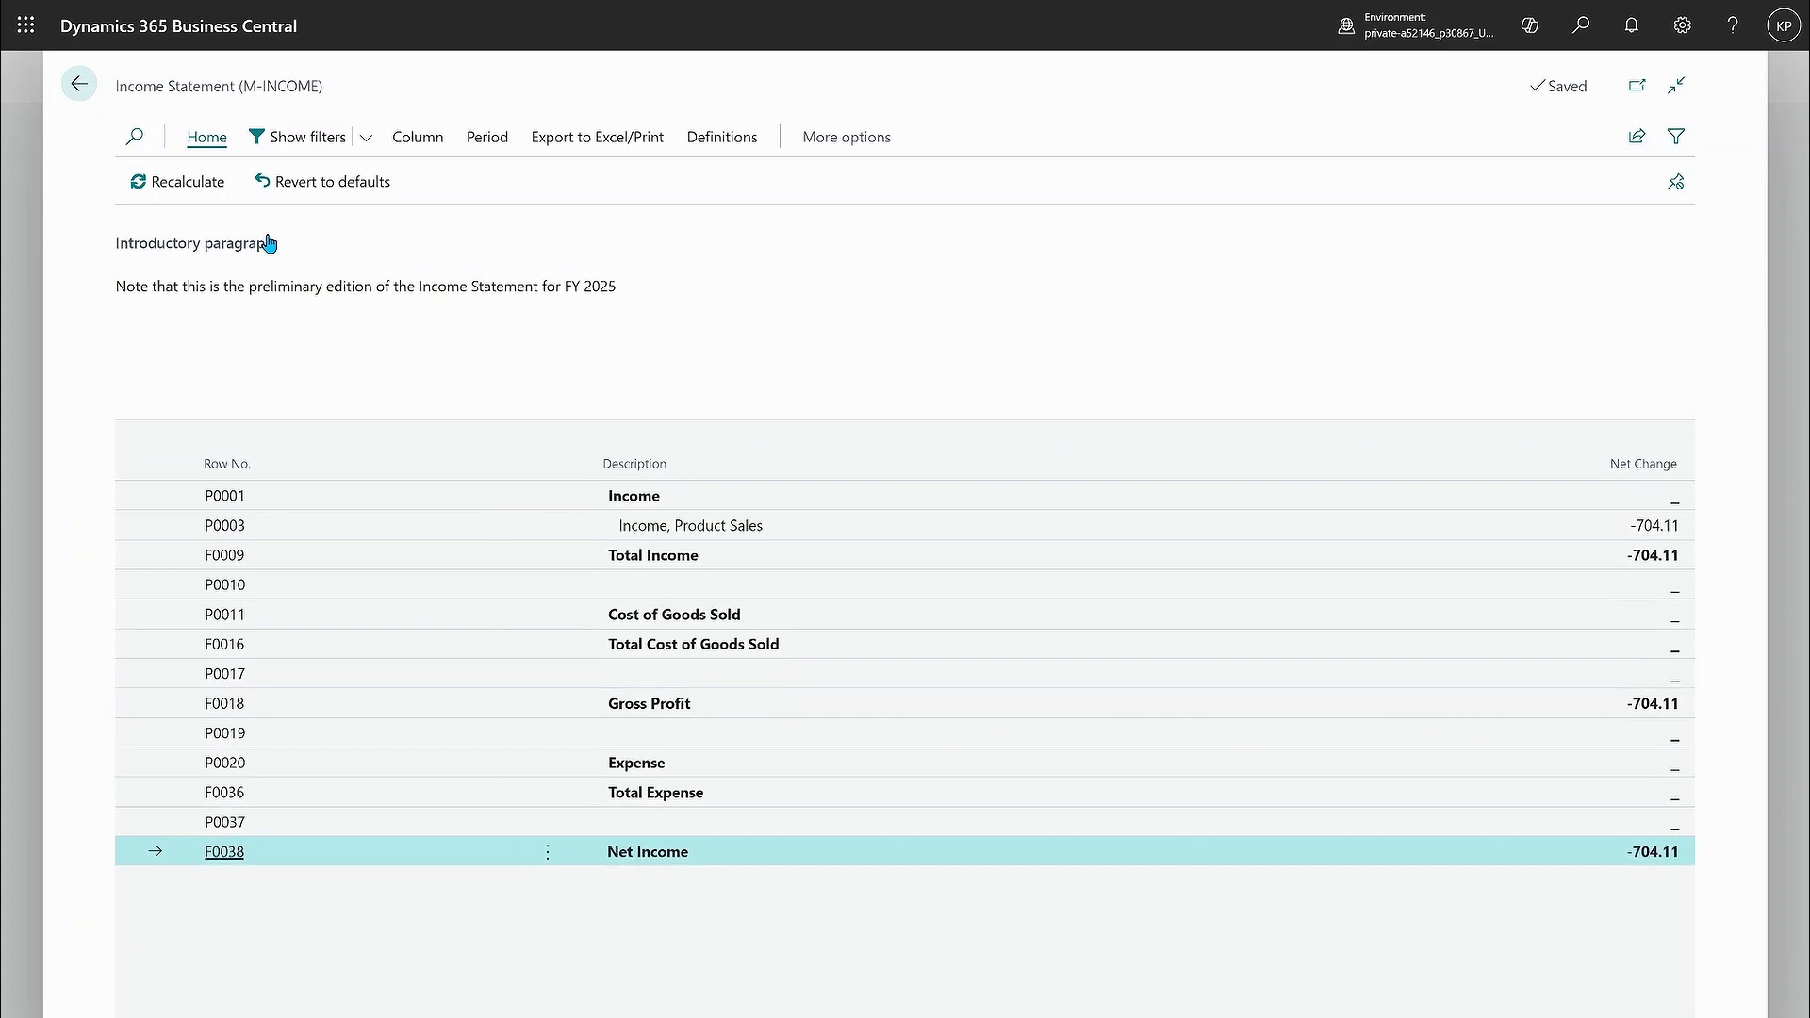
left_click_drag(624, 285, 115, 288)
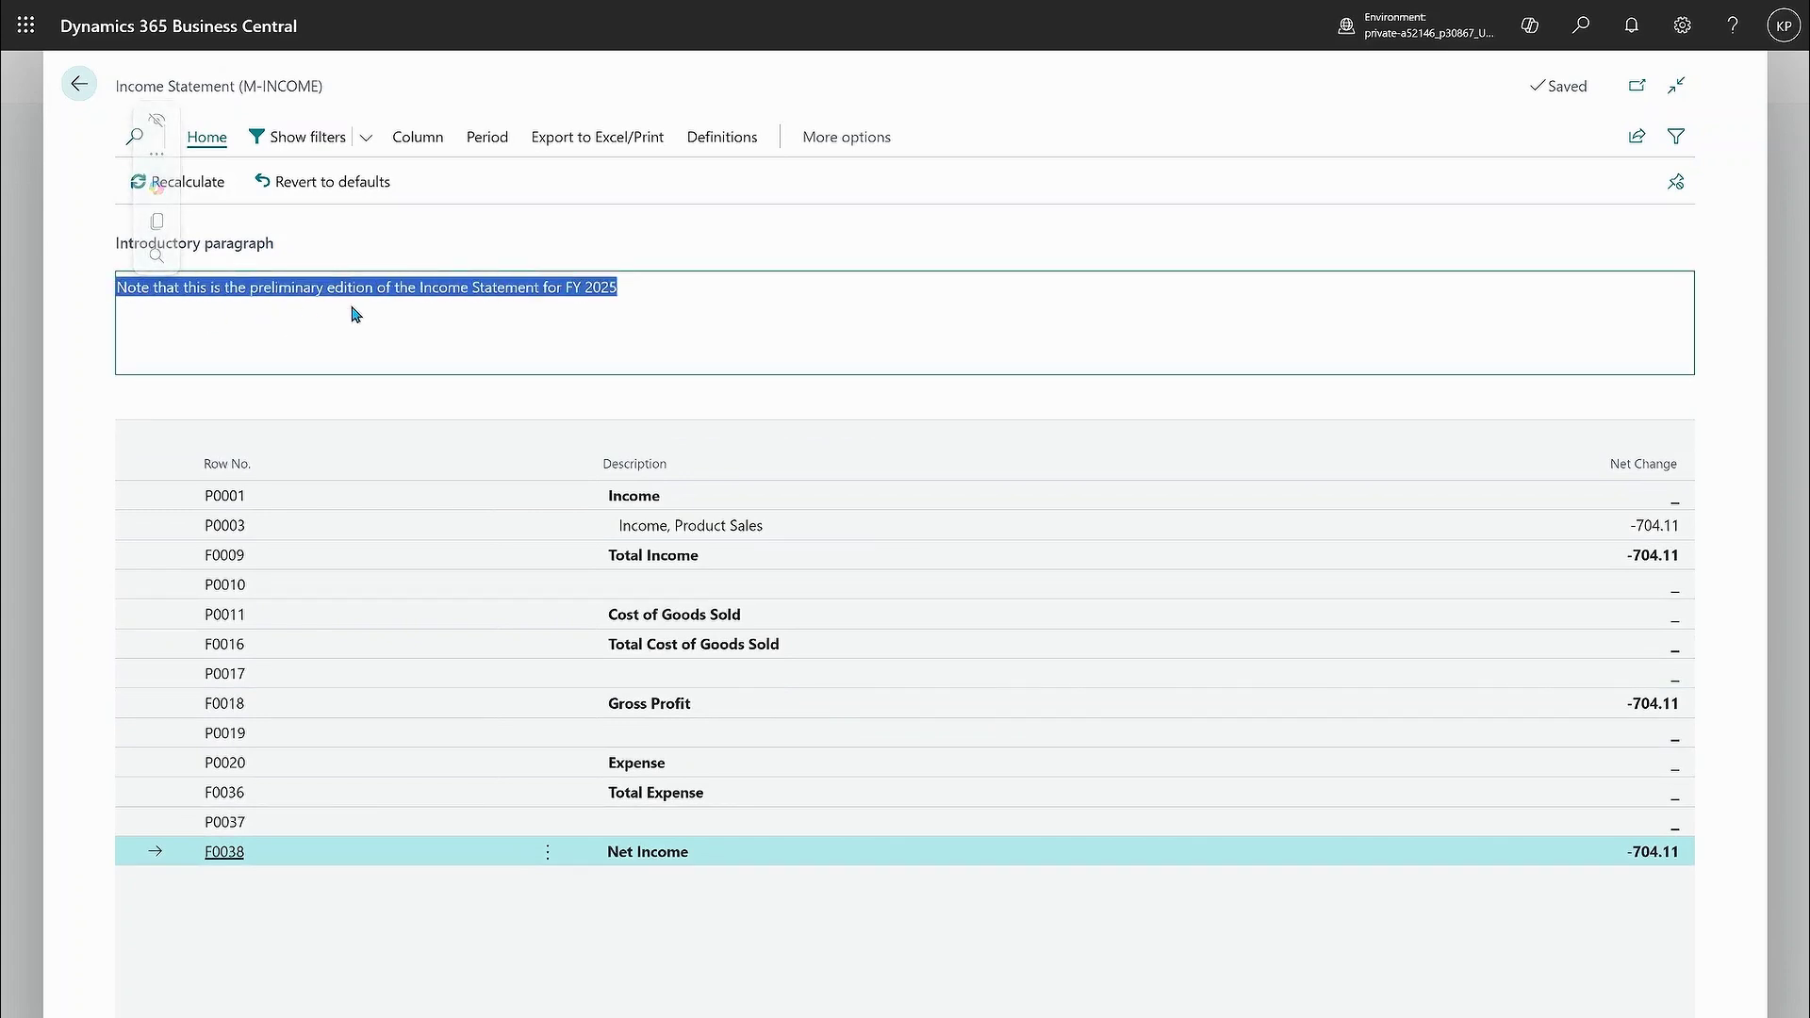
left_click(223, 243)
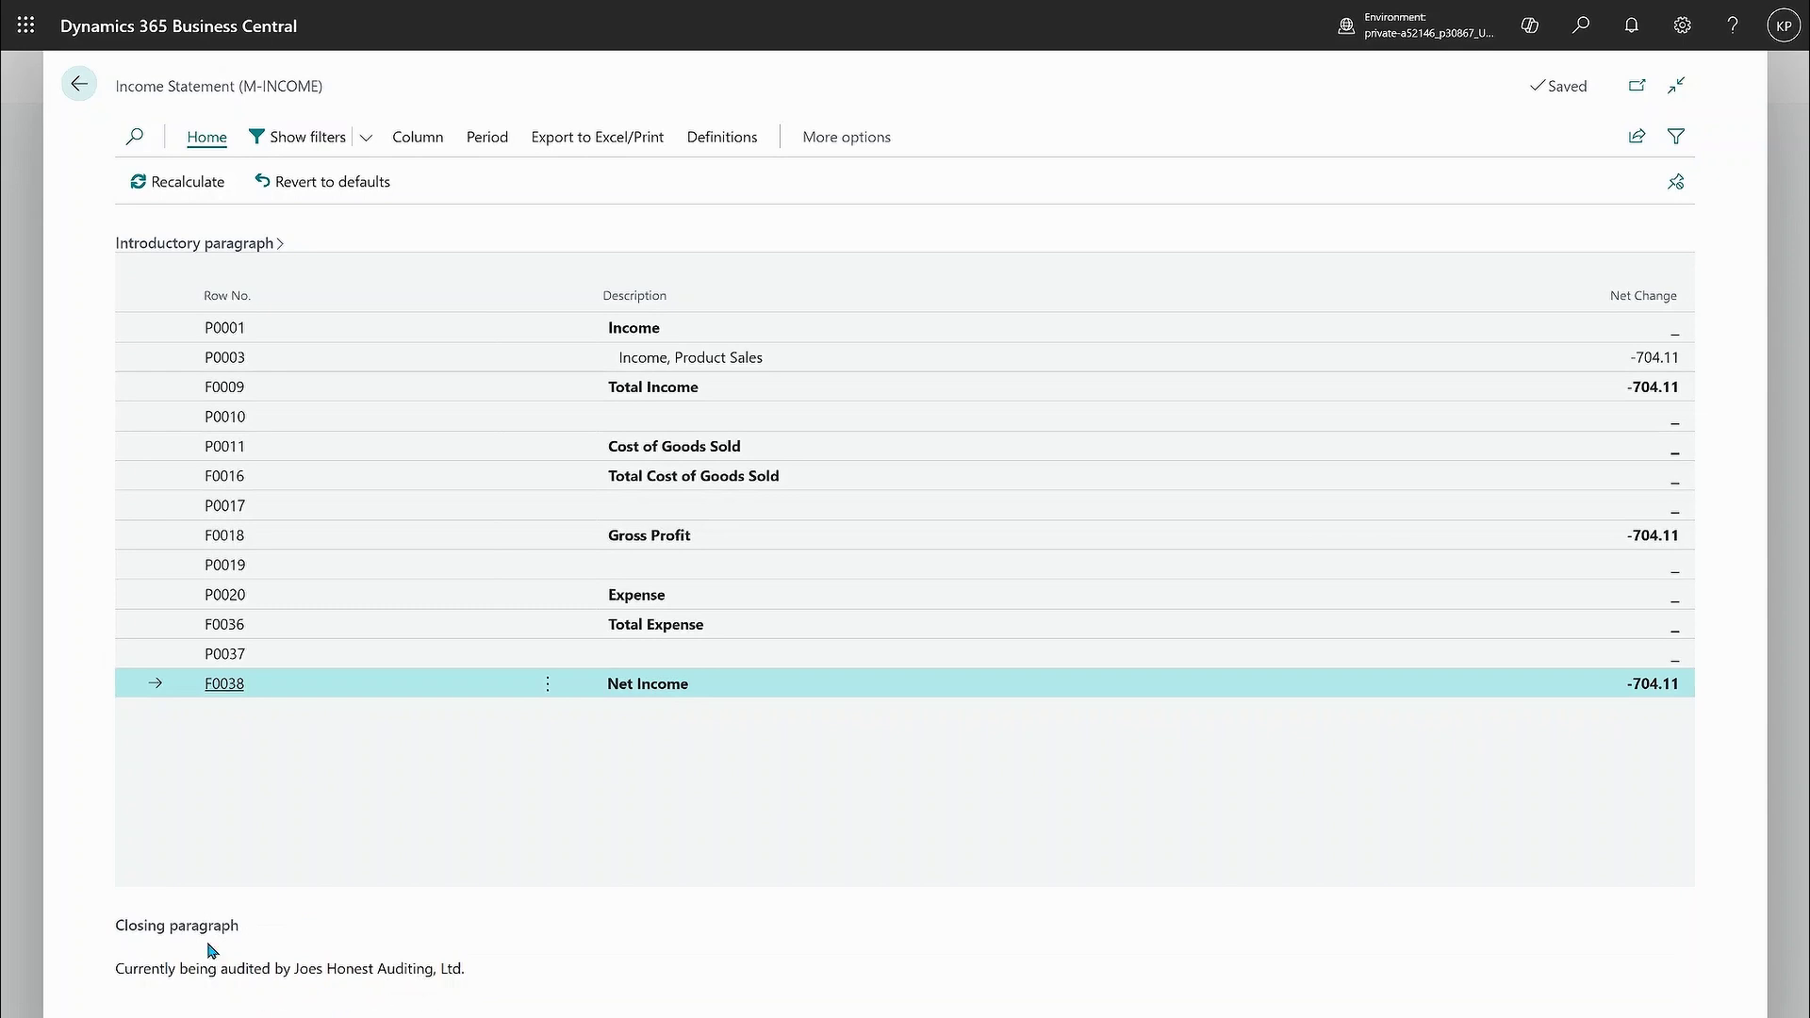
left_click(181, 928)
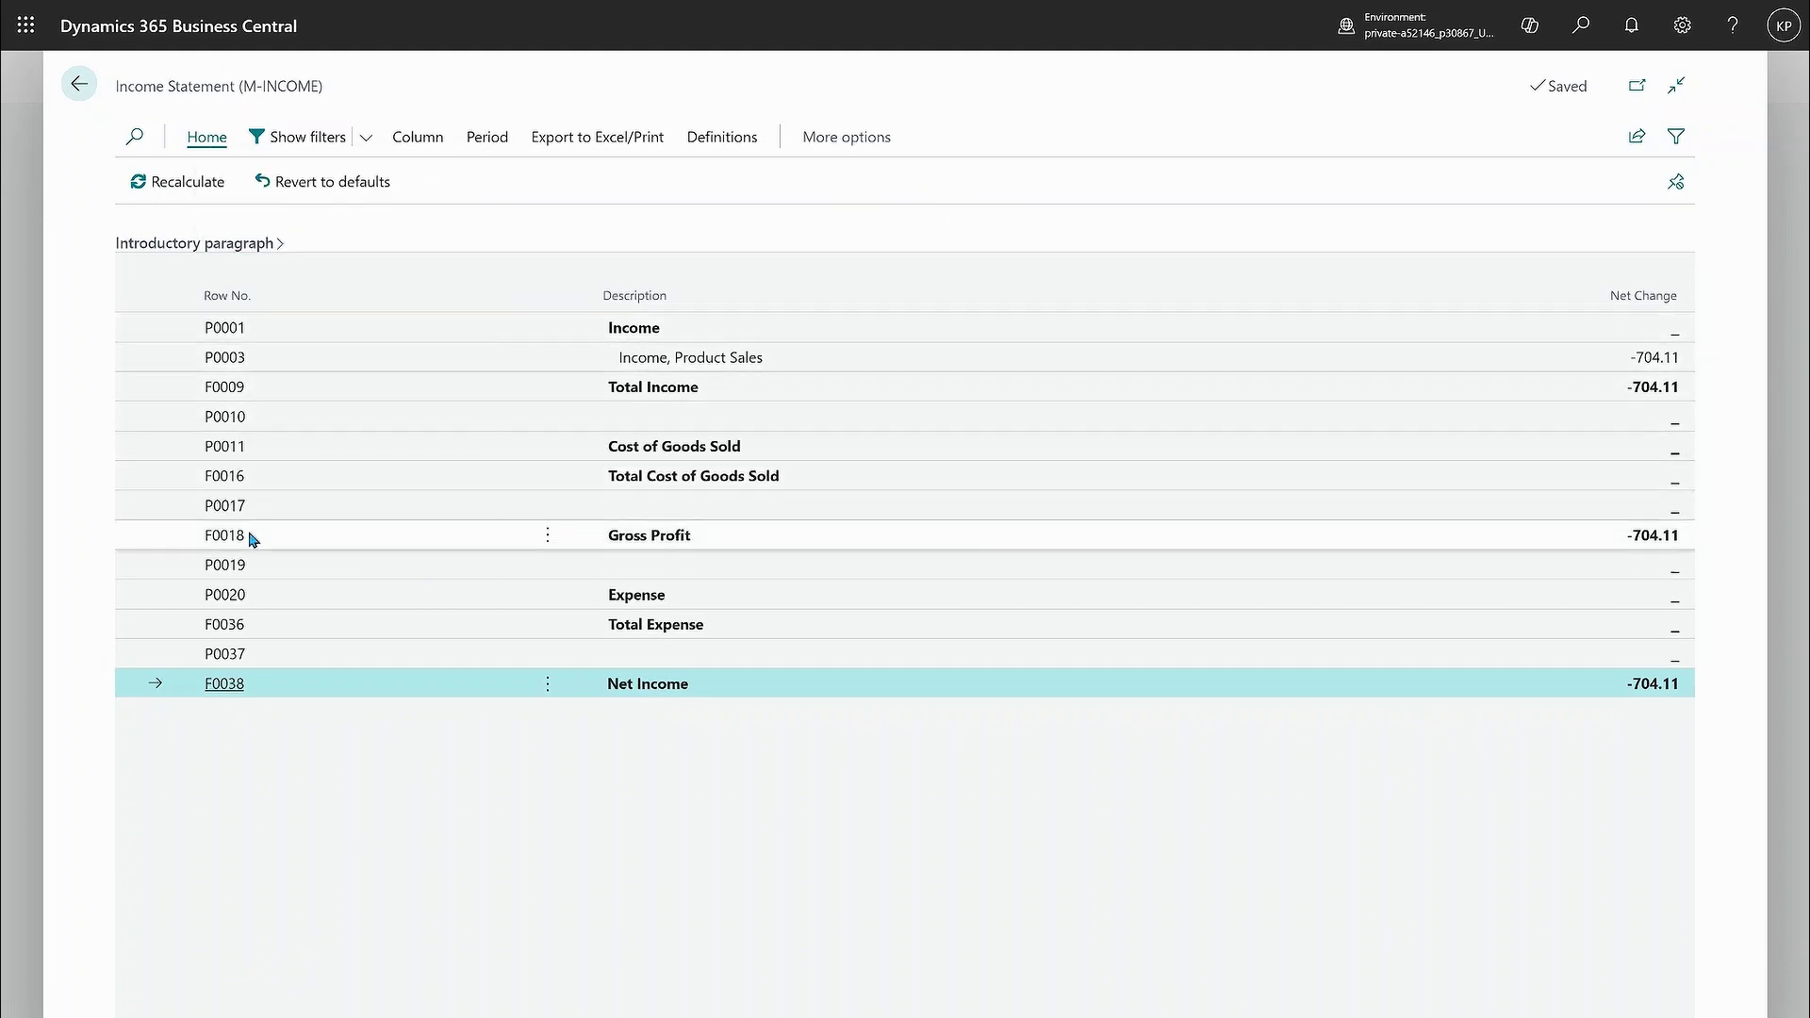
Step: Personalise the report page to hide the Row No. column
left_click(1679, 28)
left_click(977, 368)
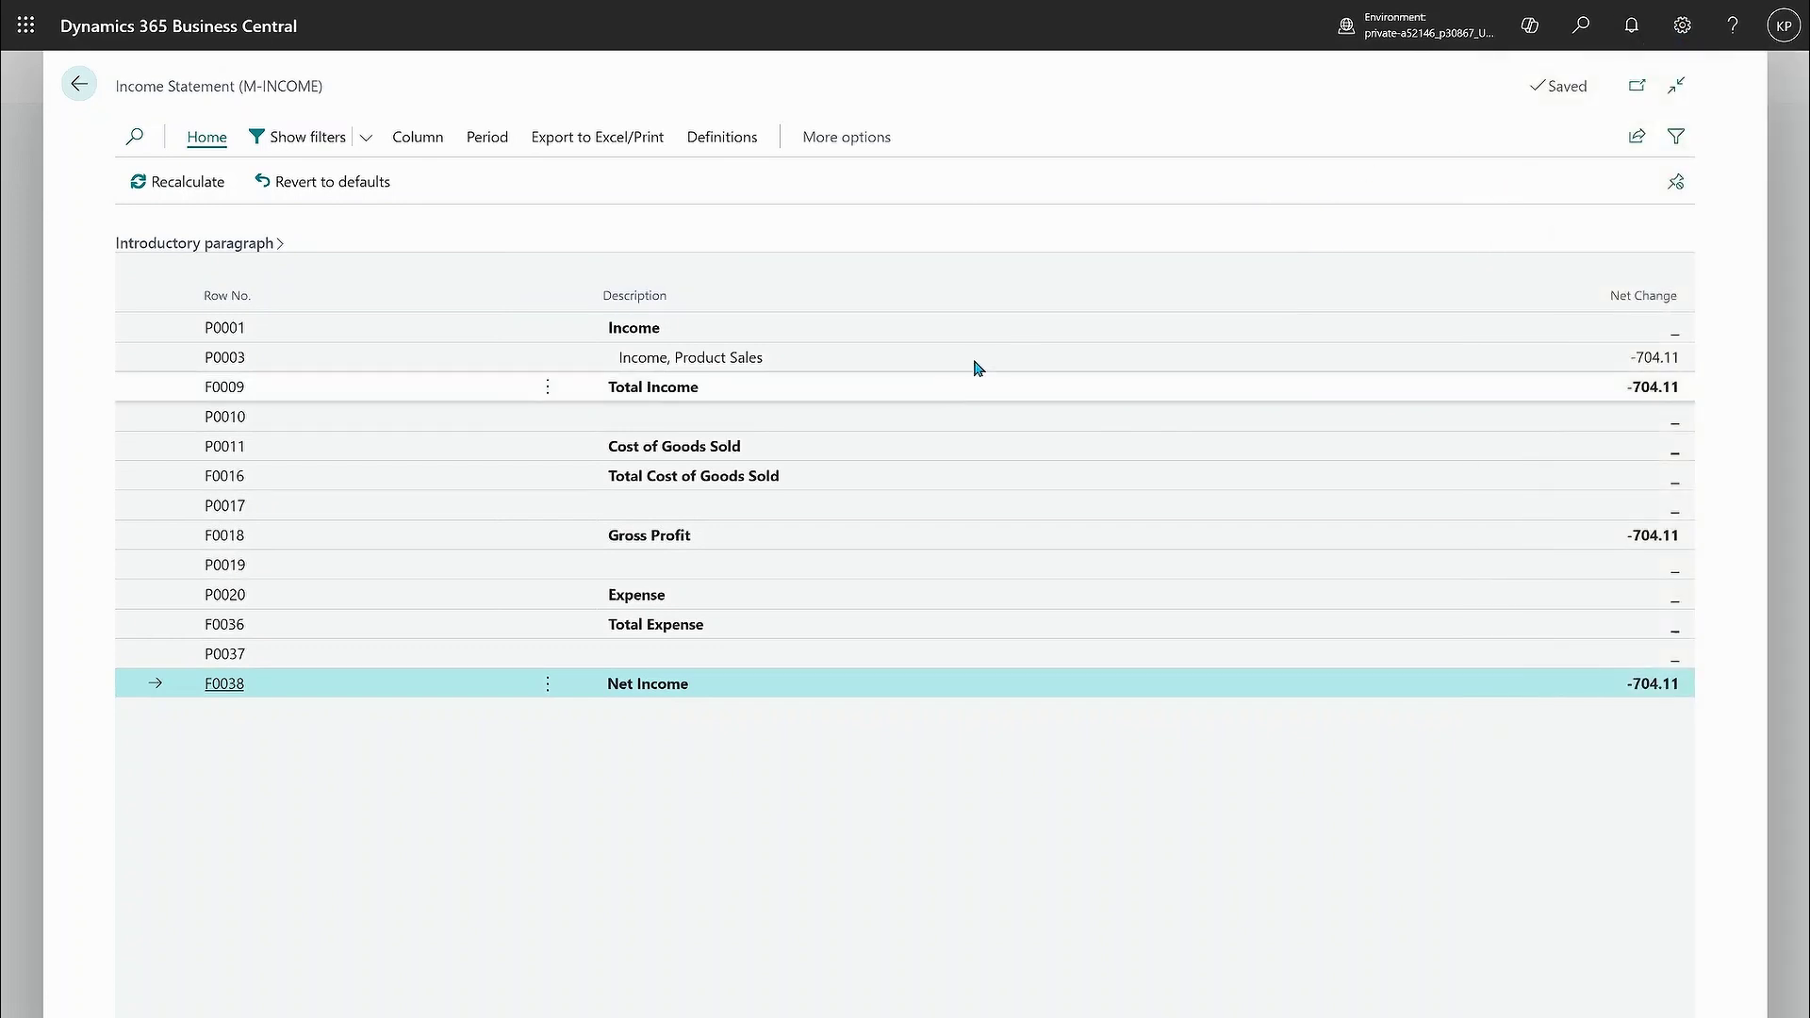
left_click(497, 288)
left_click(547, 389)
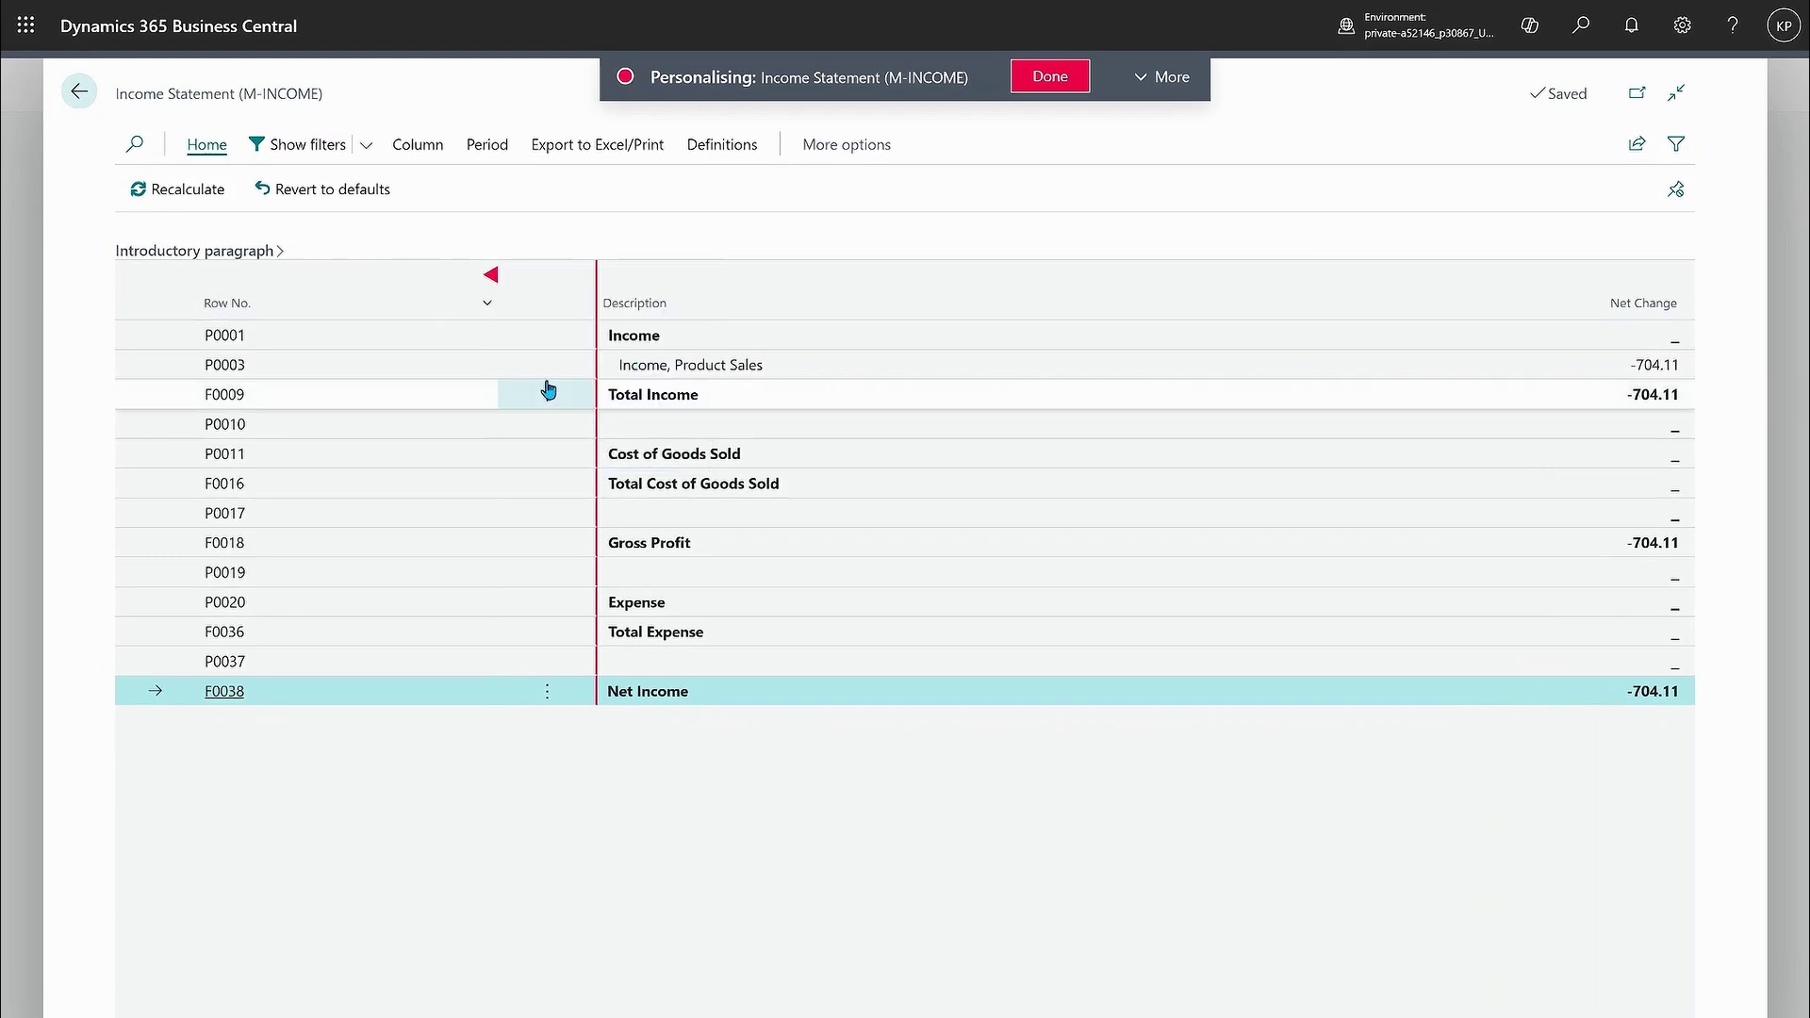
left_click(1050, 77)
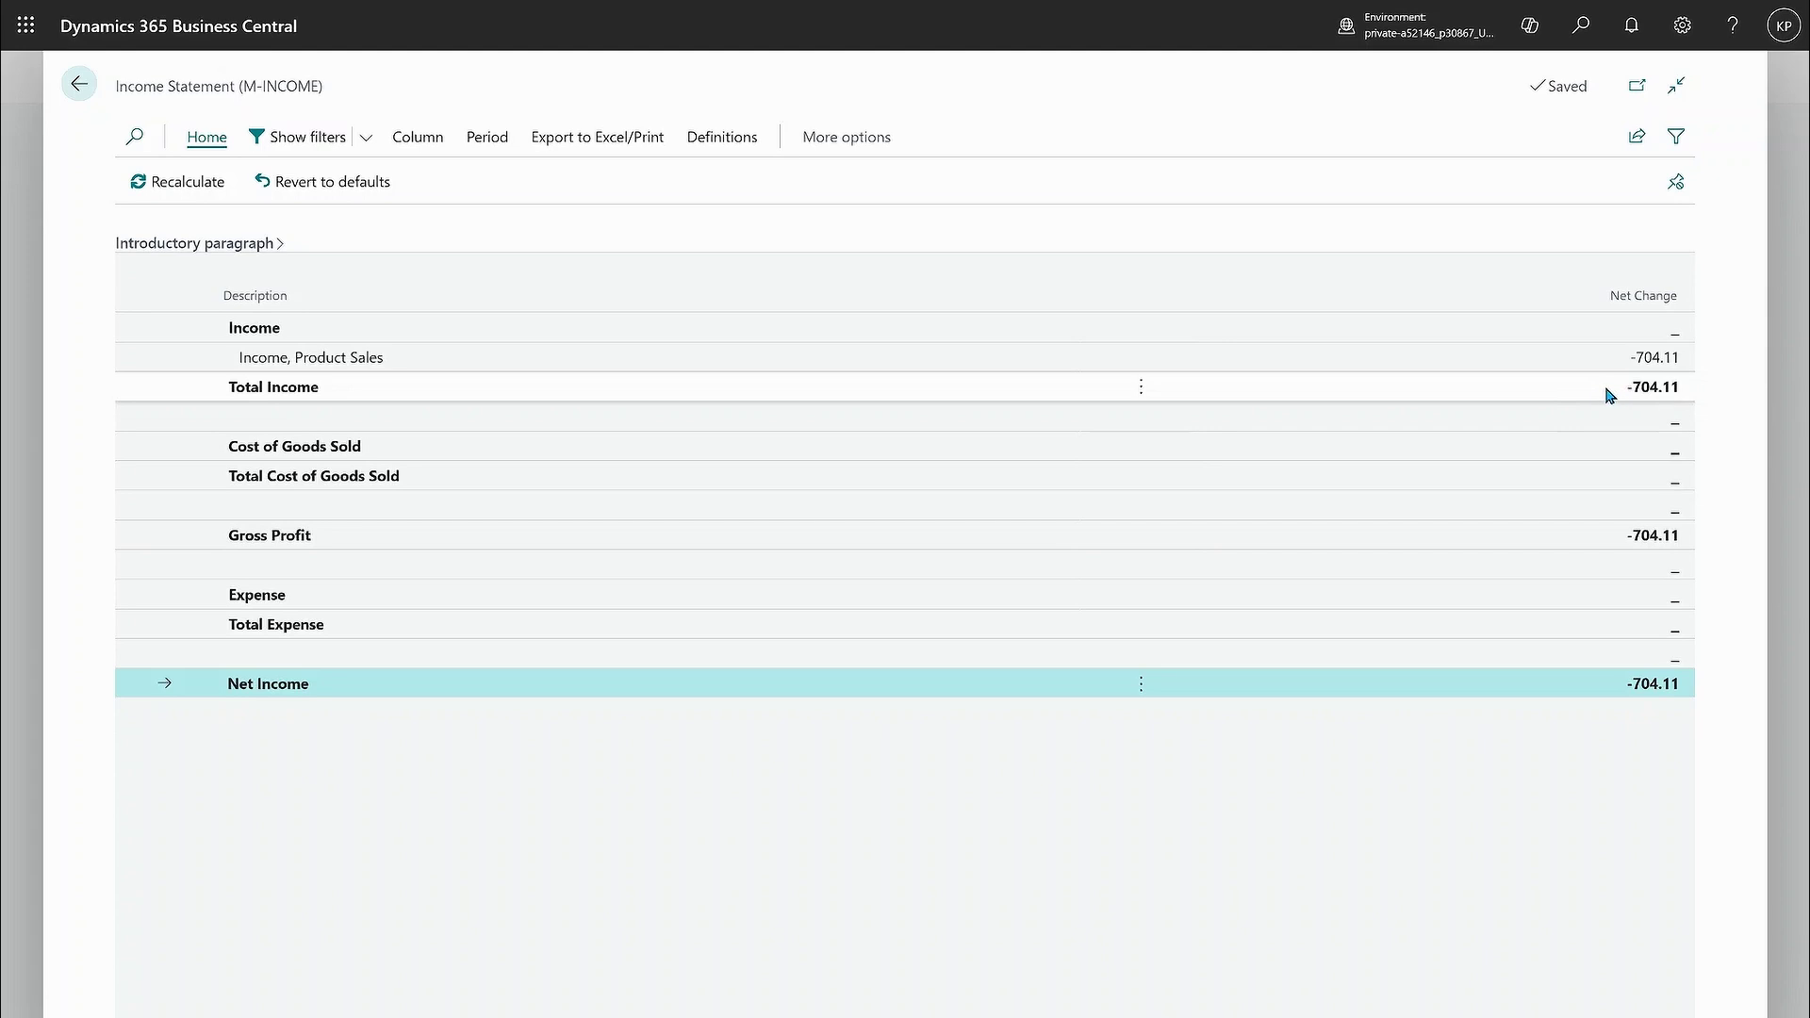
Step: Show all report options and set Negative Amount Format to Parentheses
left_click(366, 141)
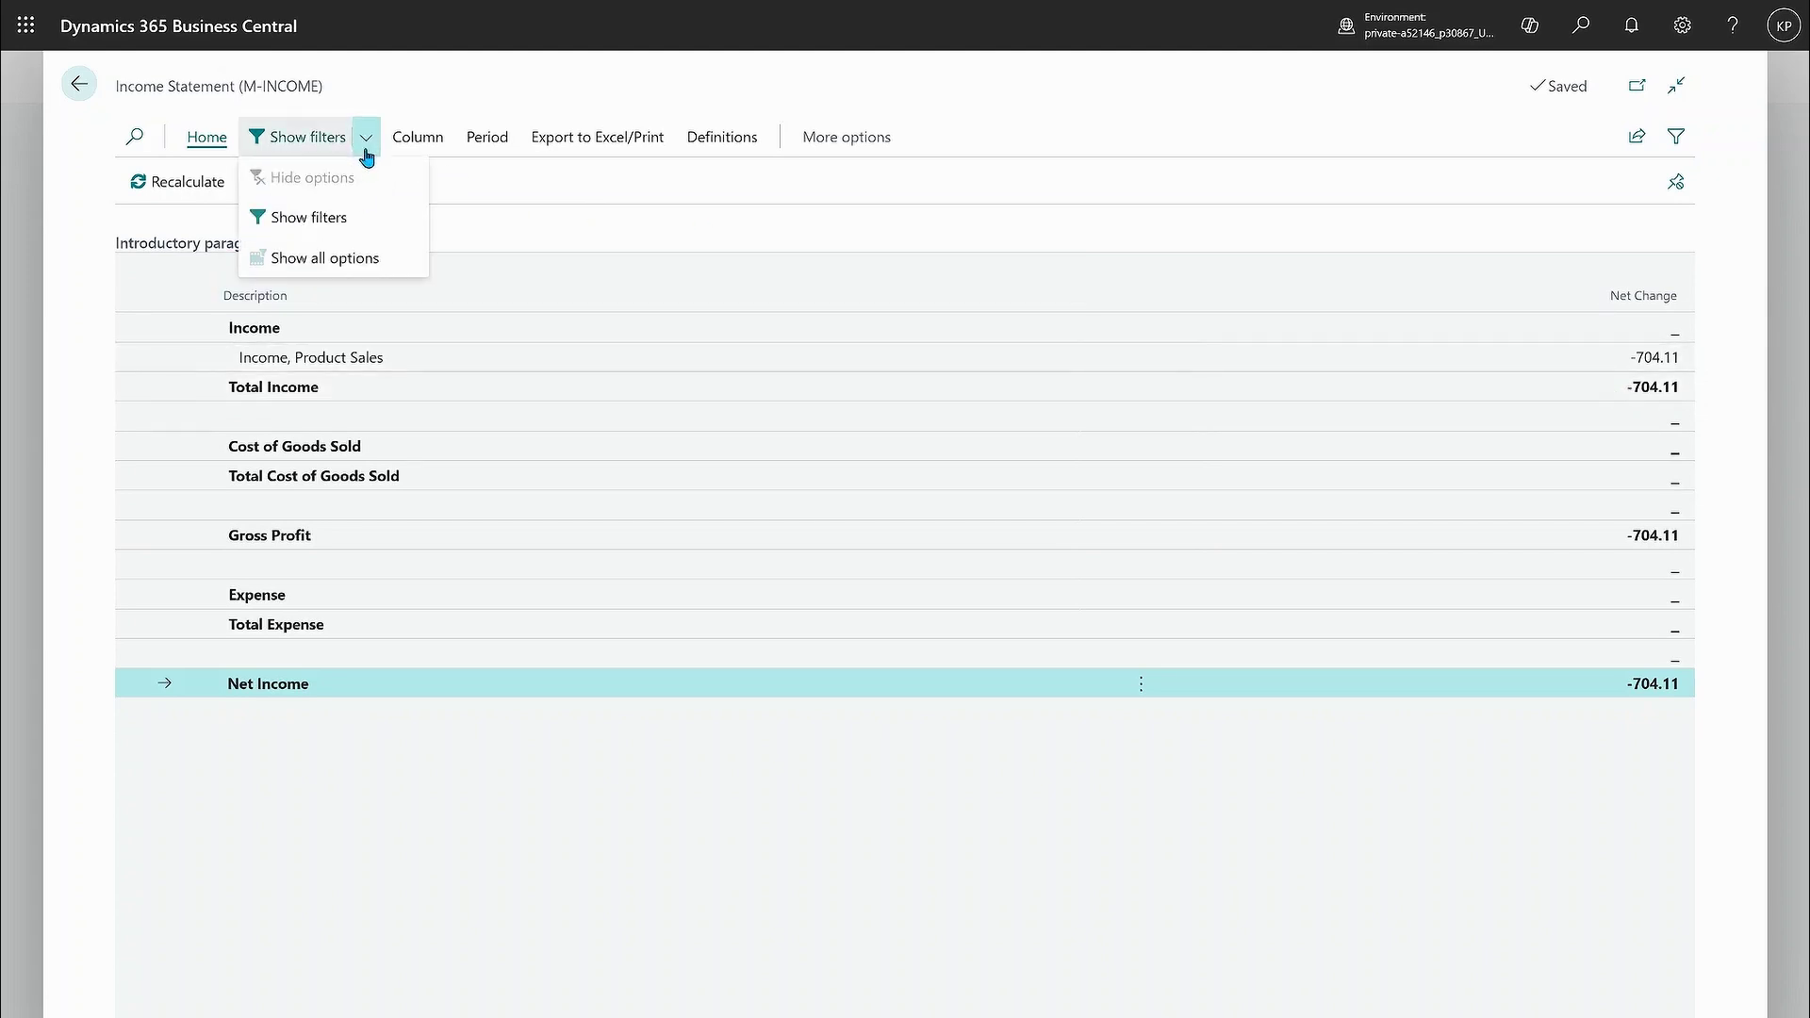
left_click(309, 258)
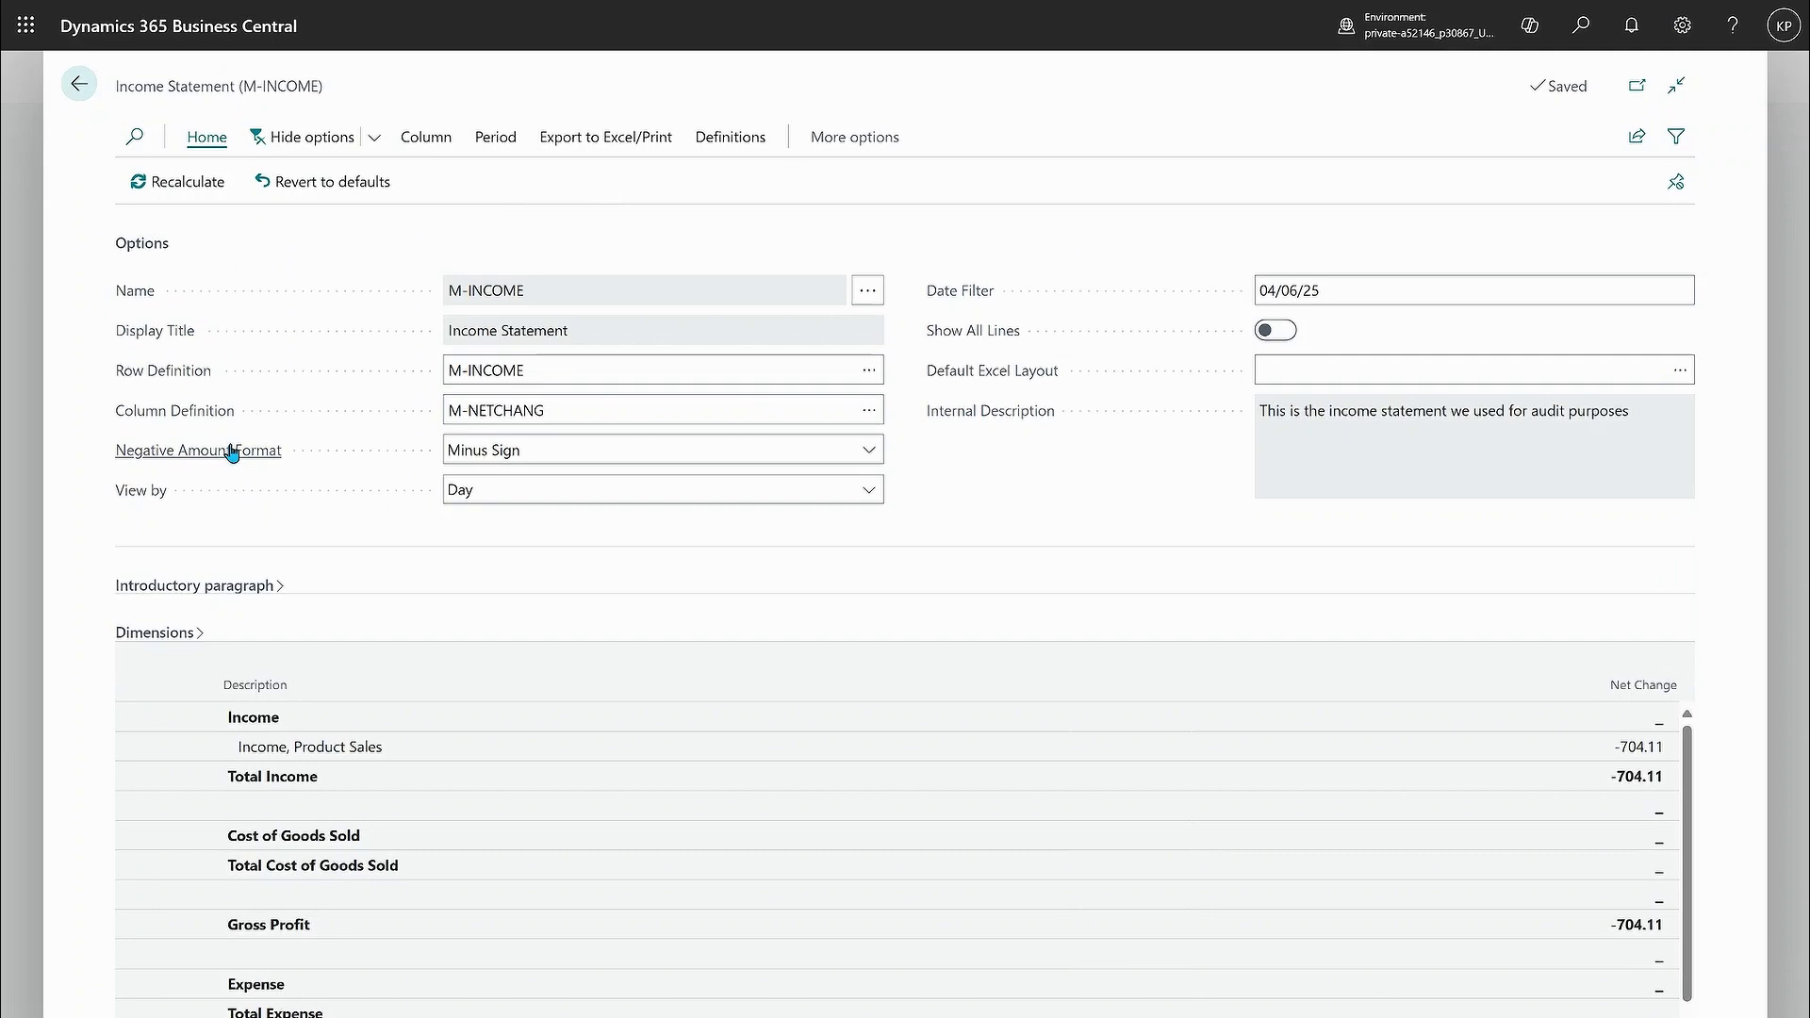
mouse_move(195, 459)
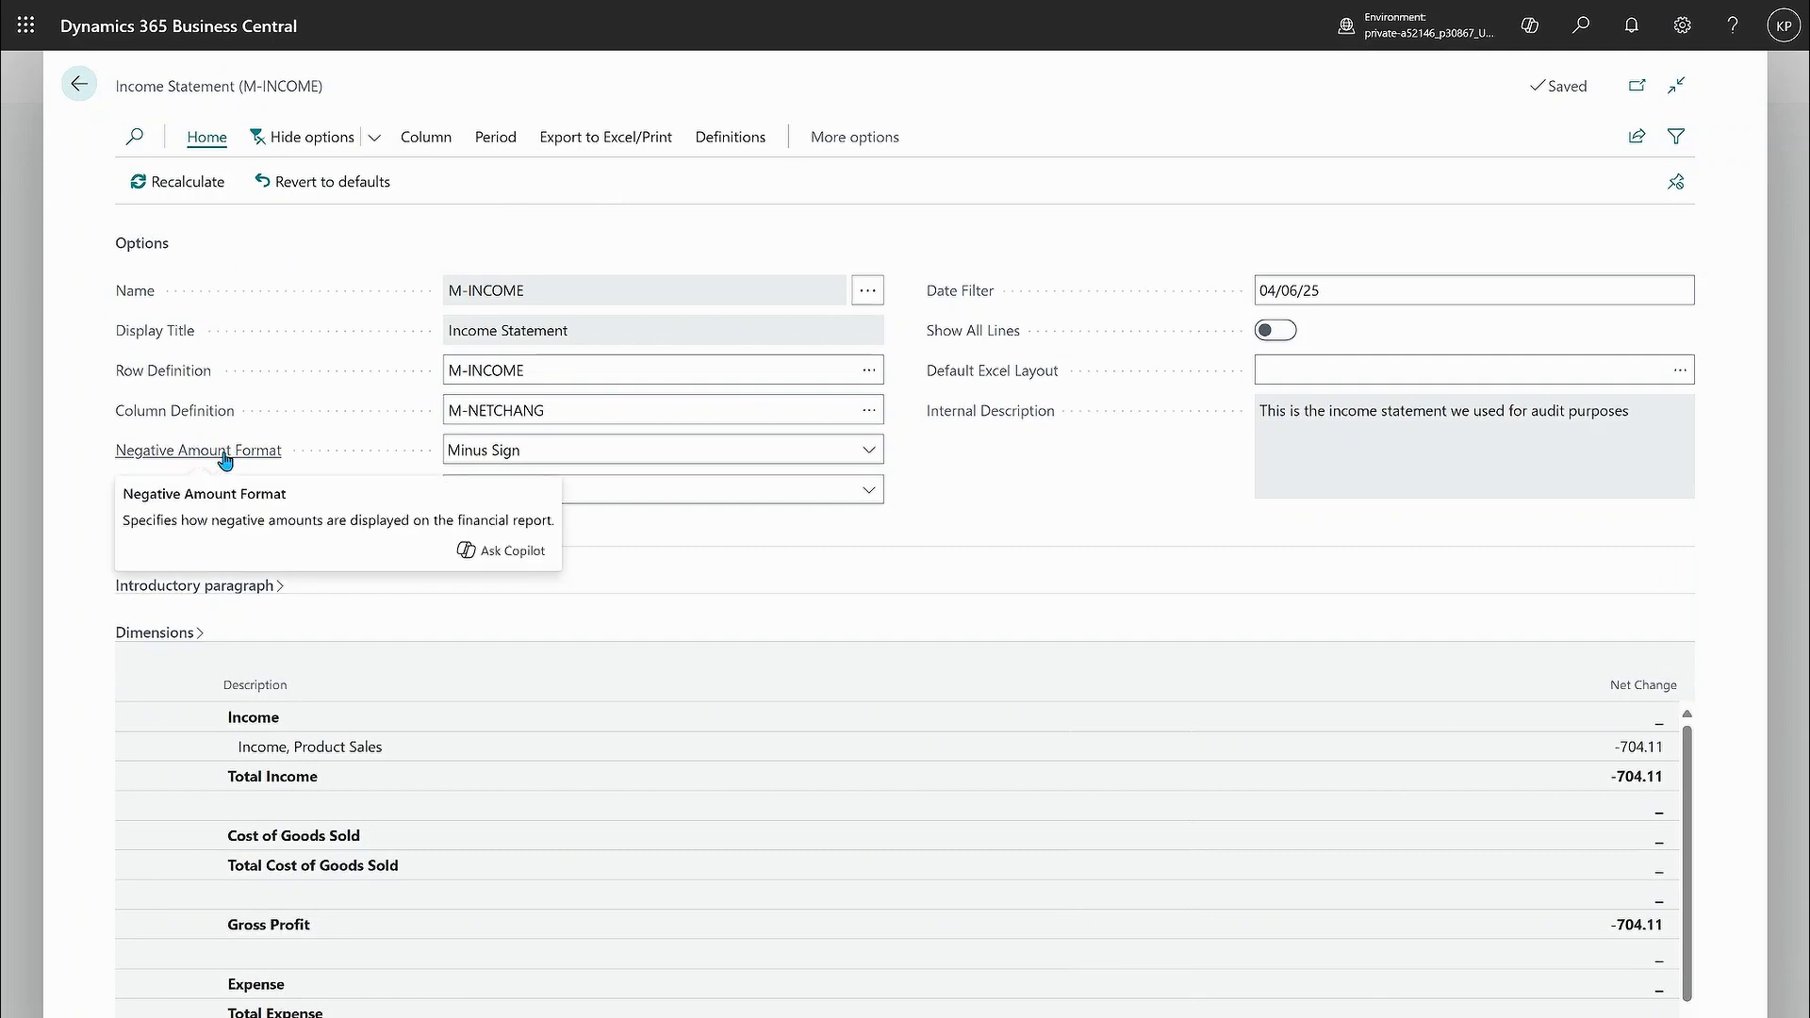
left_click(532, 454)
left_click(504, 511)
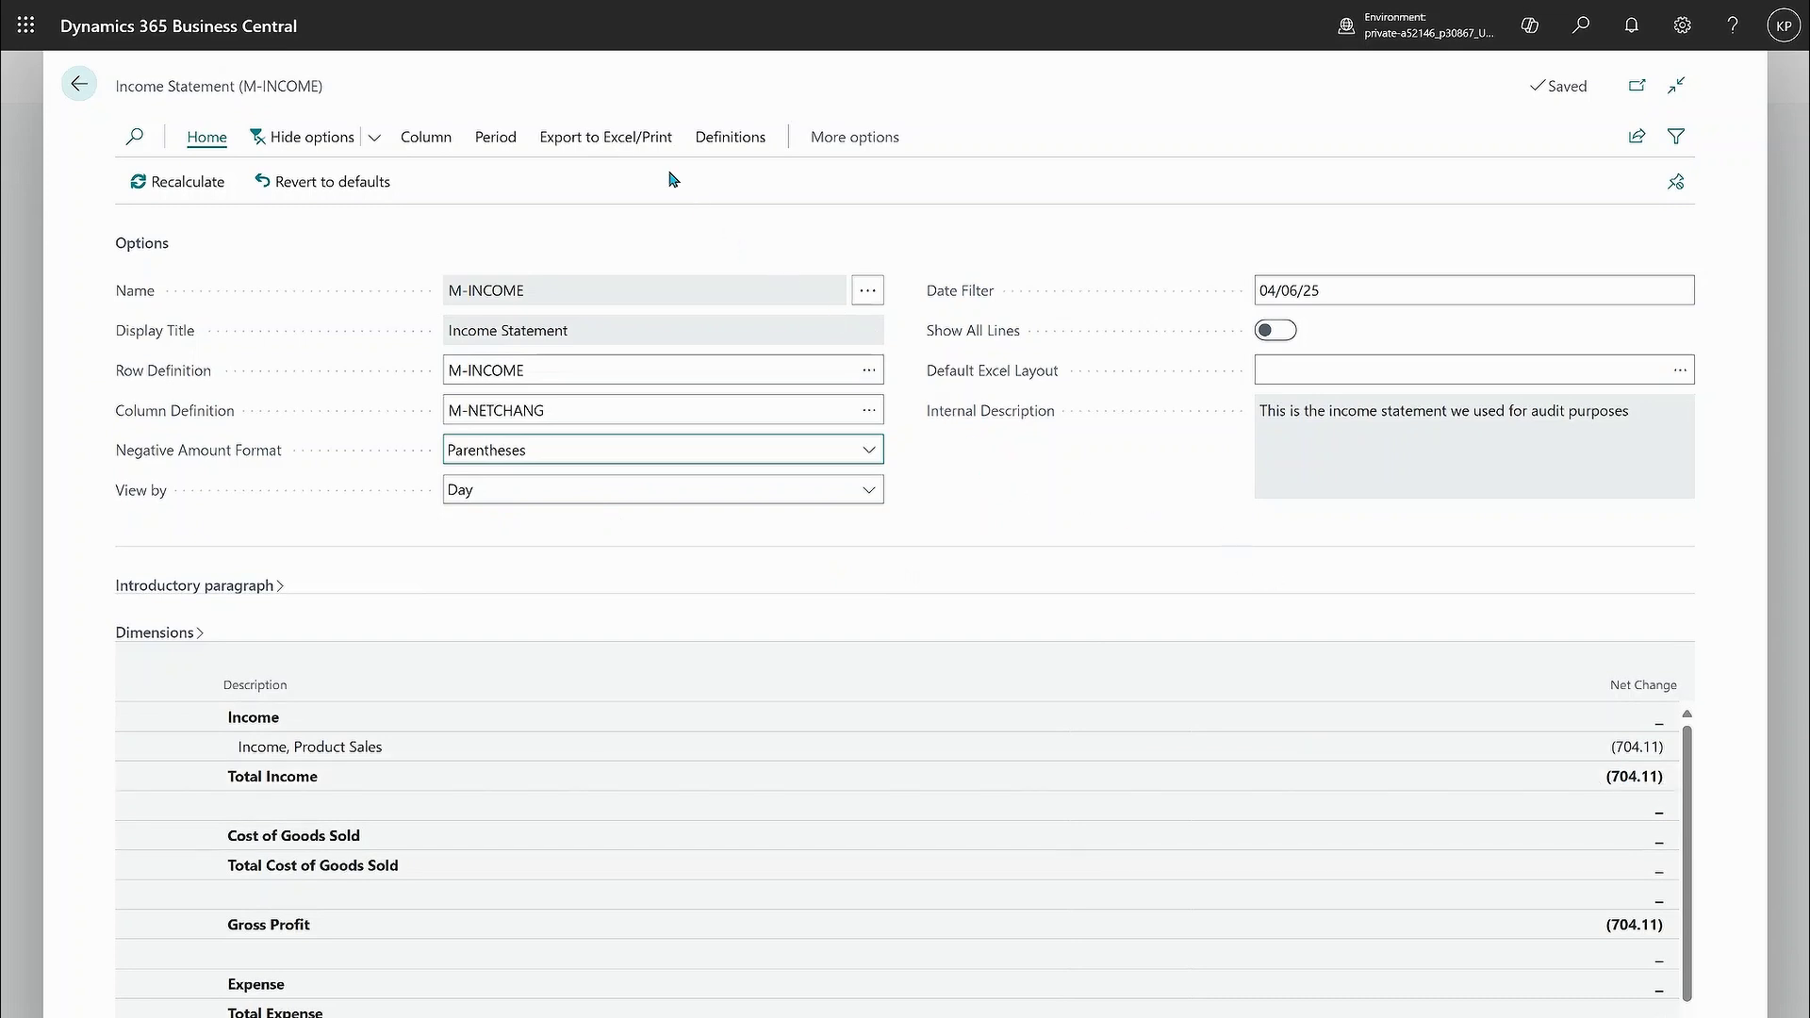
Step: Print-preview the Income Statement from the Export to Excel/Print actions
left_click(597, 141)
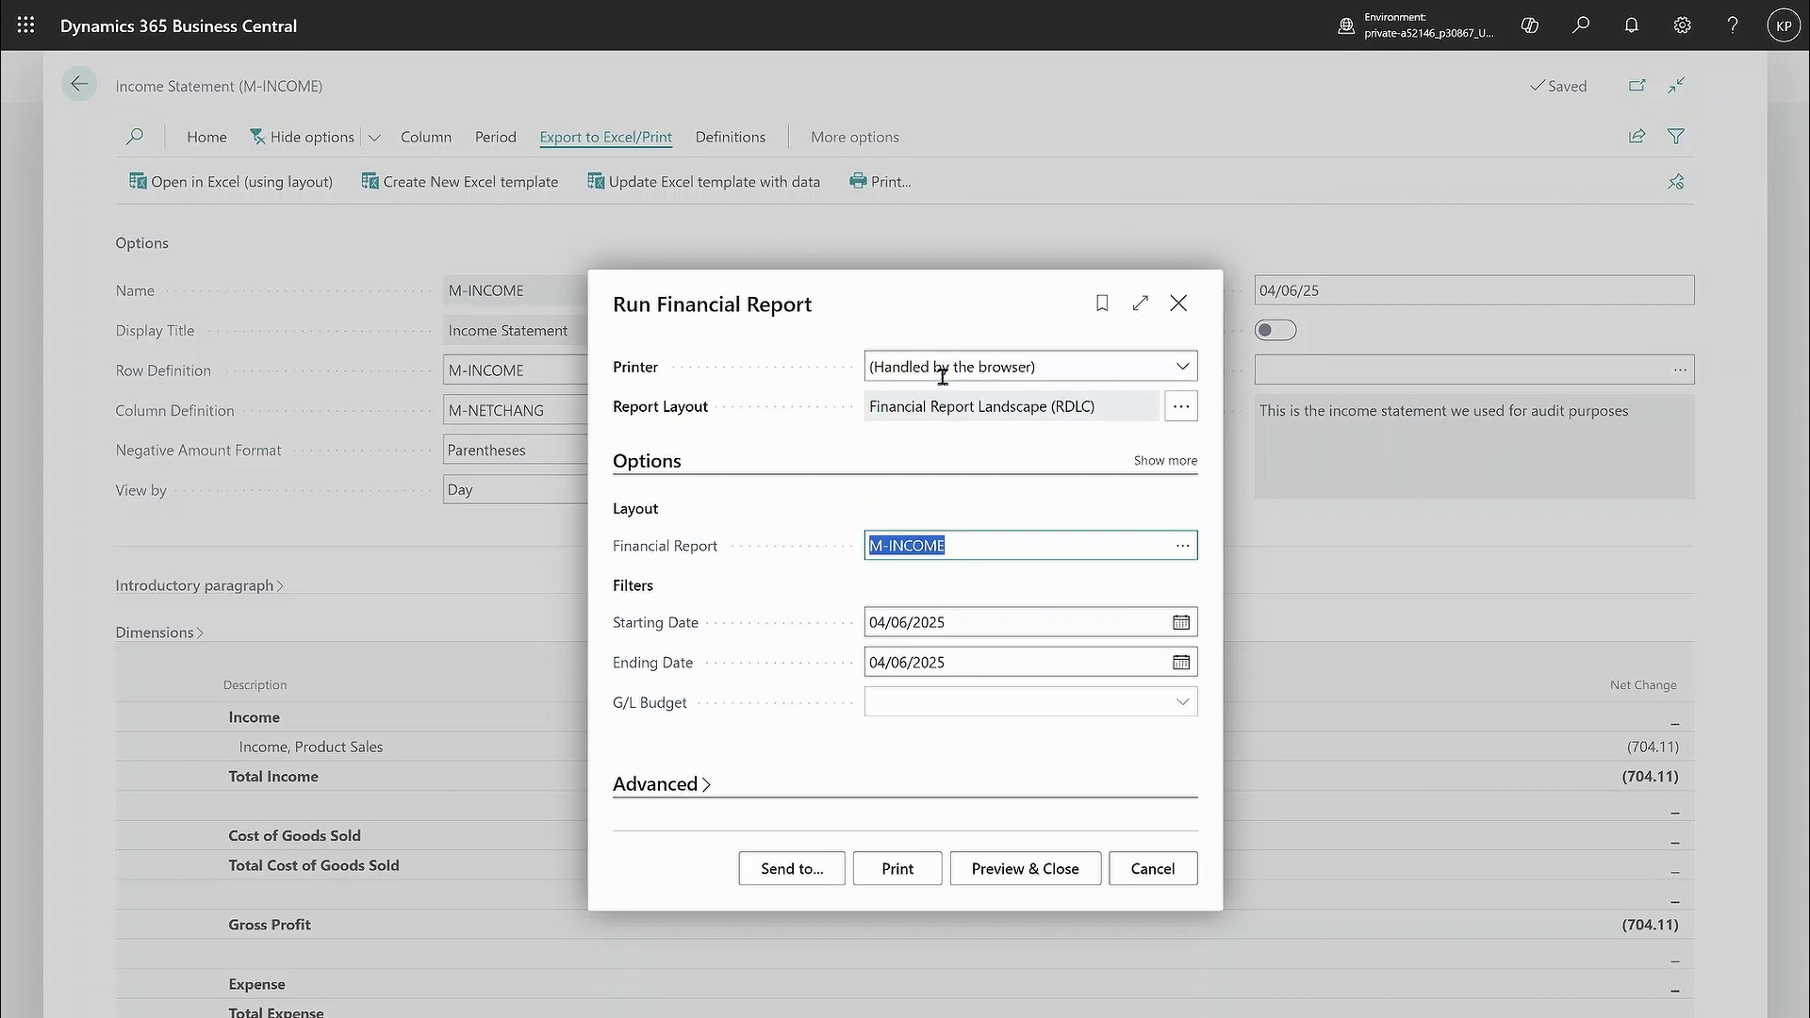
left_click(1043, 868)
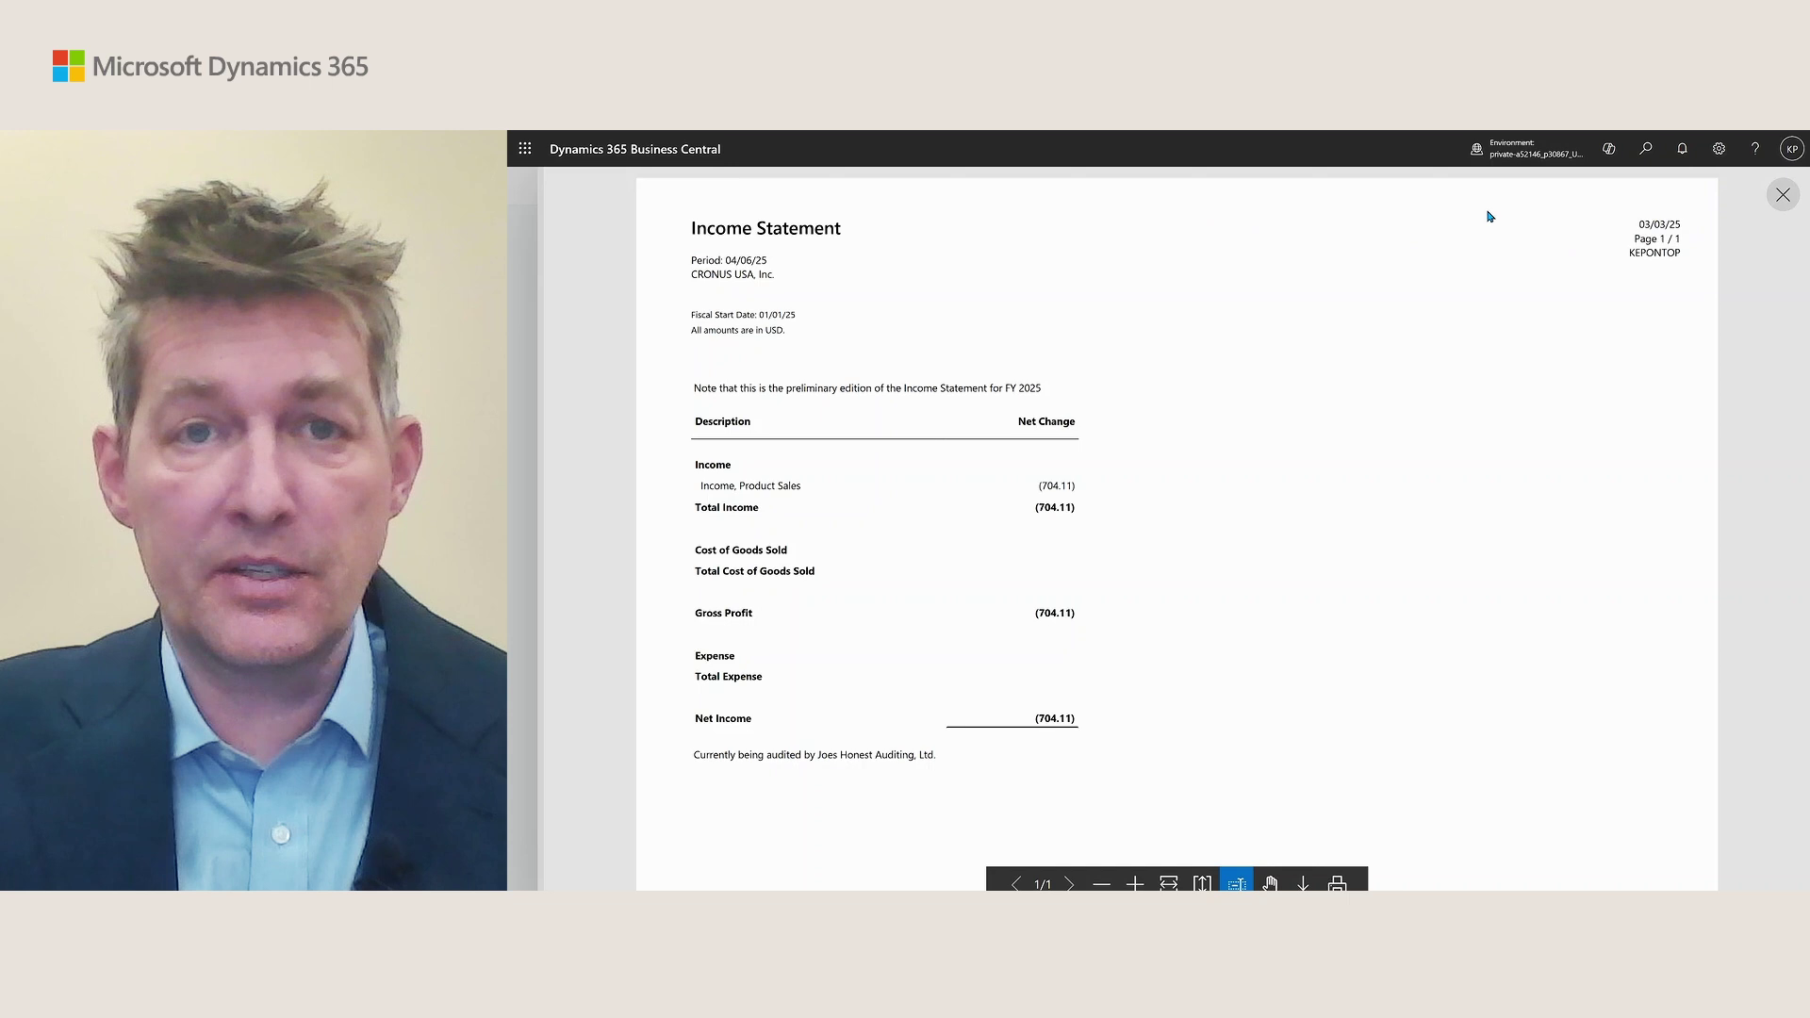
Step: Preview the Income Statement again using the Financial Report Portrait (RDLC) layout
left_click(1772, 200)
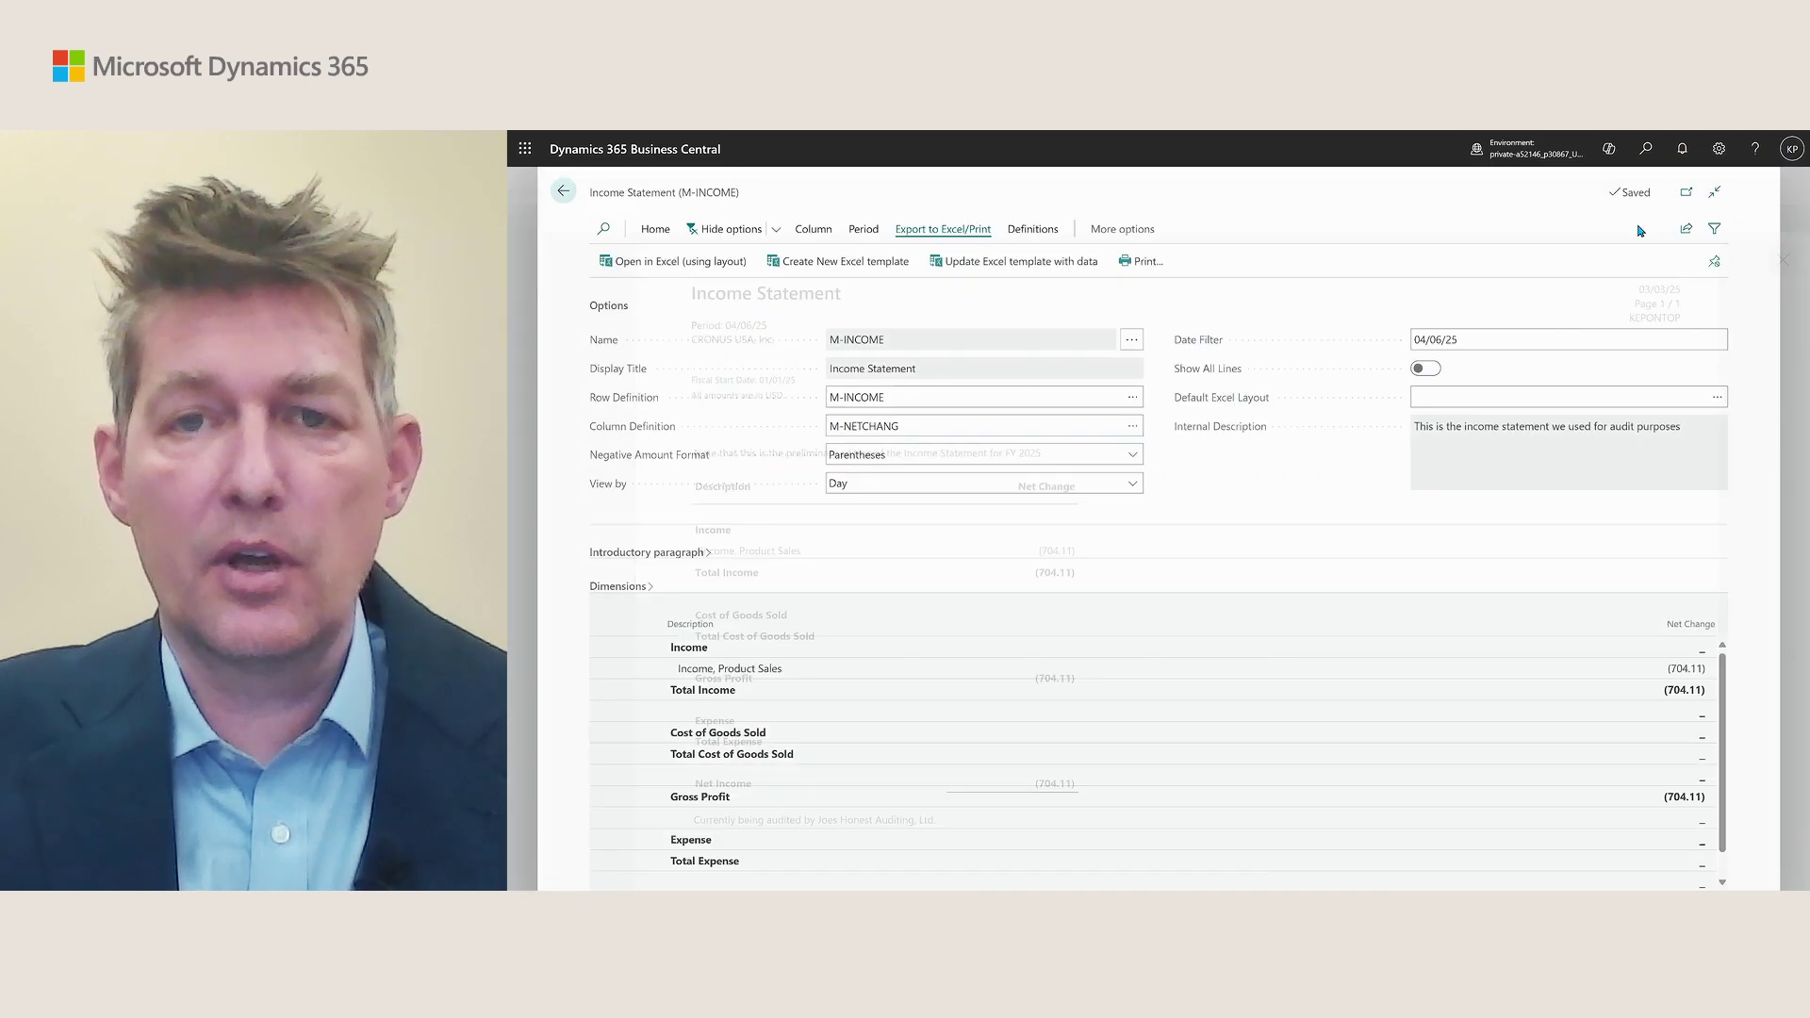
left_click(1149, 263)
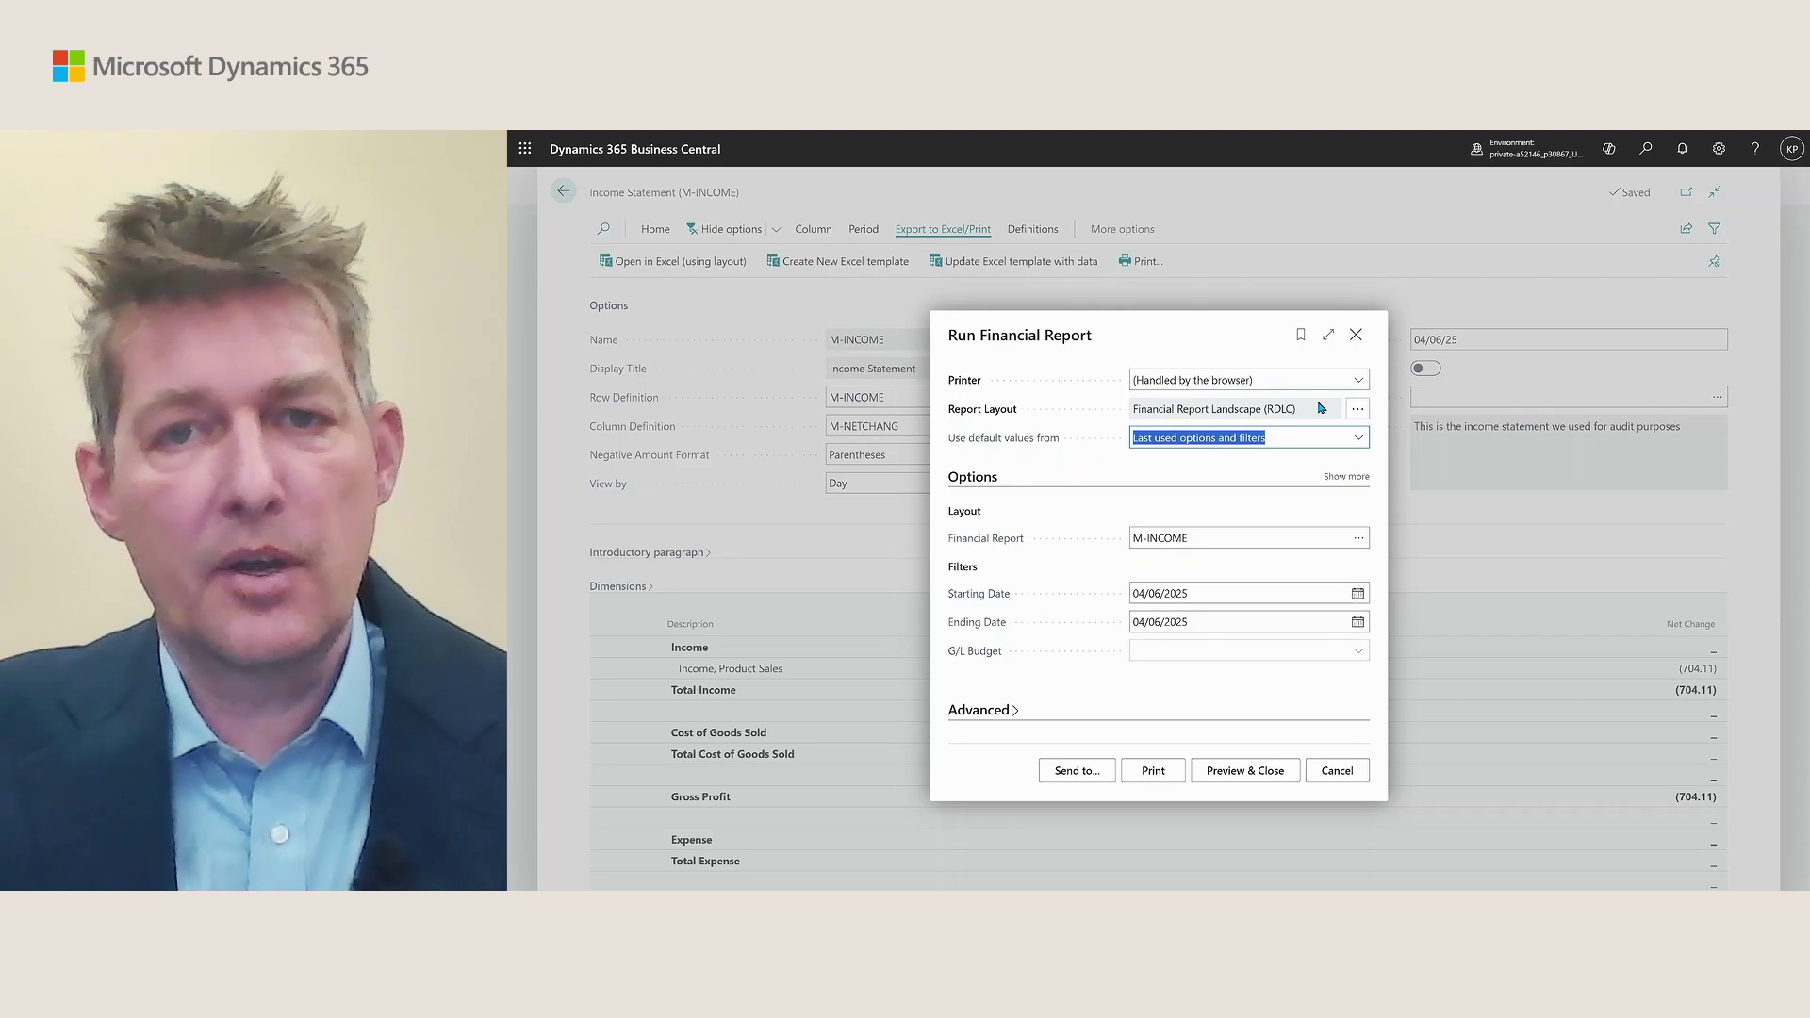
left_click(1357, 408)
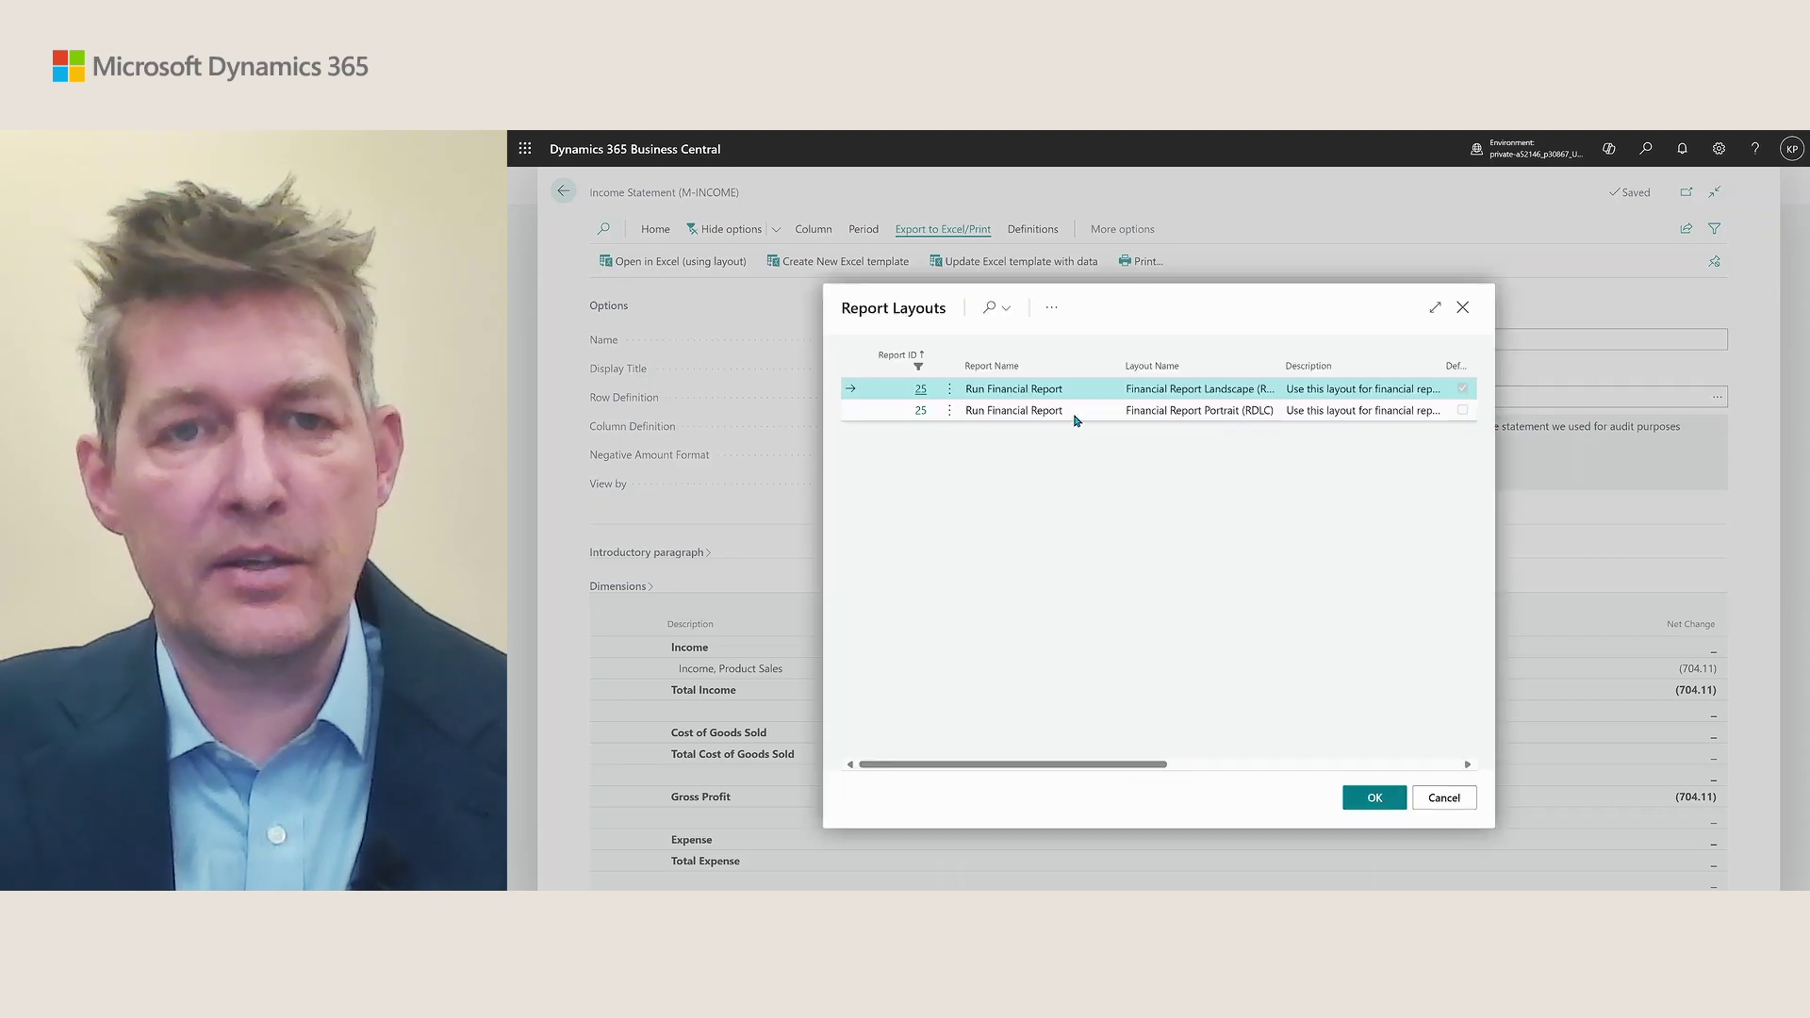
left_click(1075, 412)
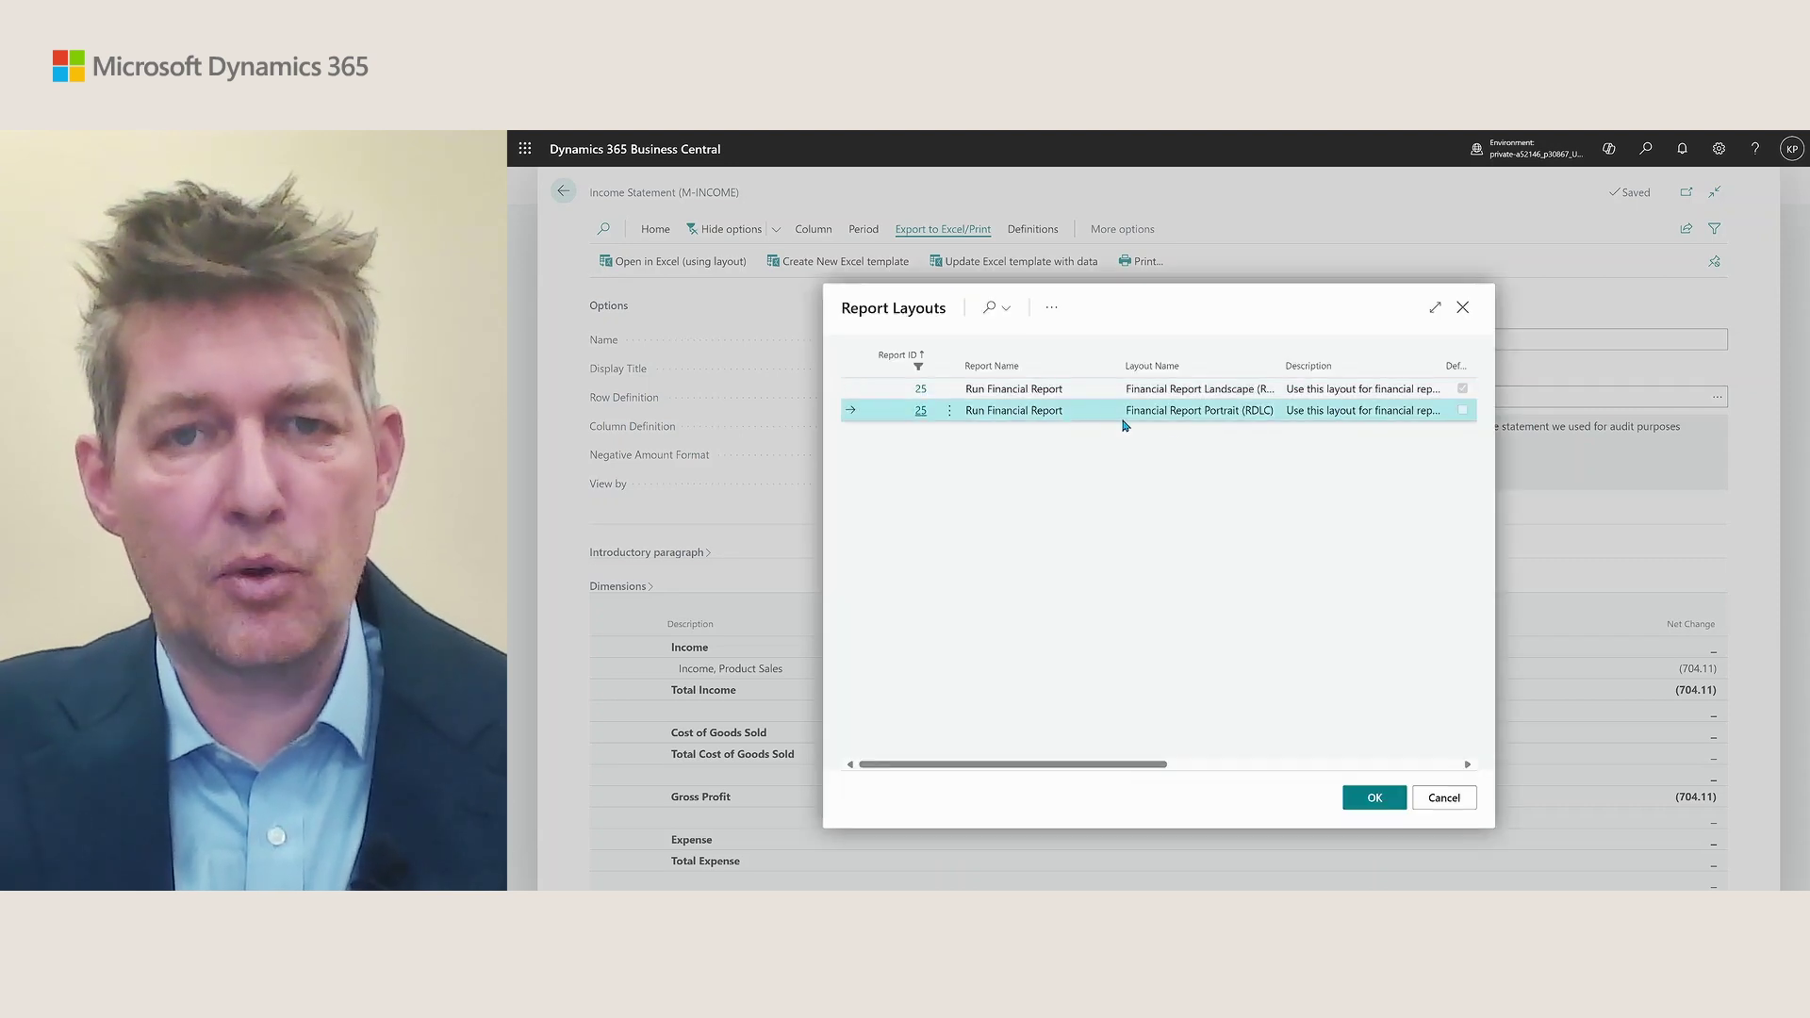
left_click(1357, 801)
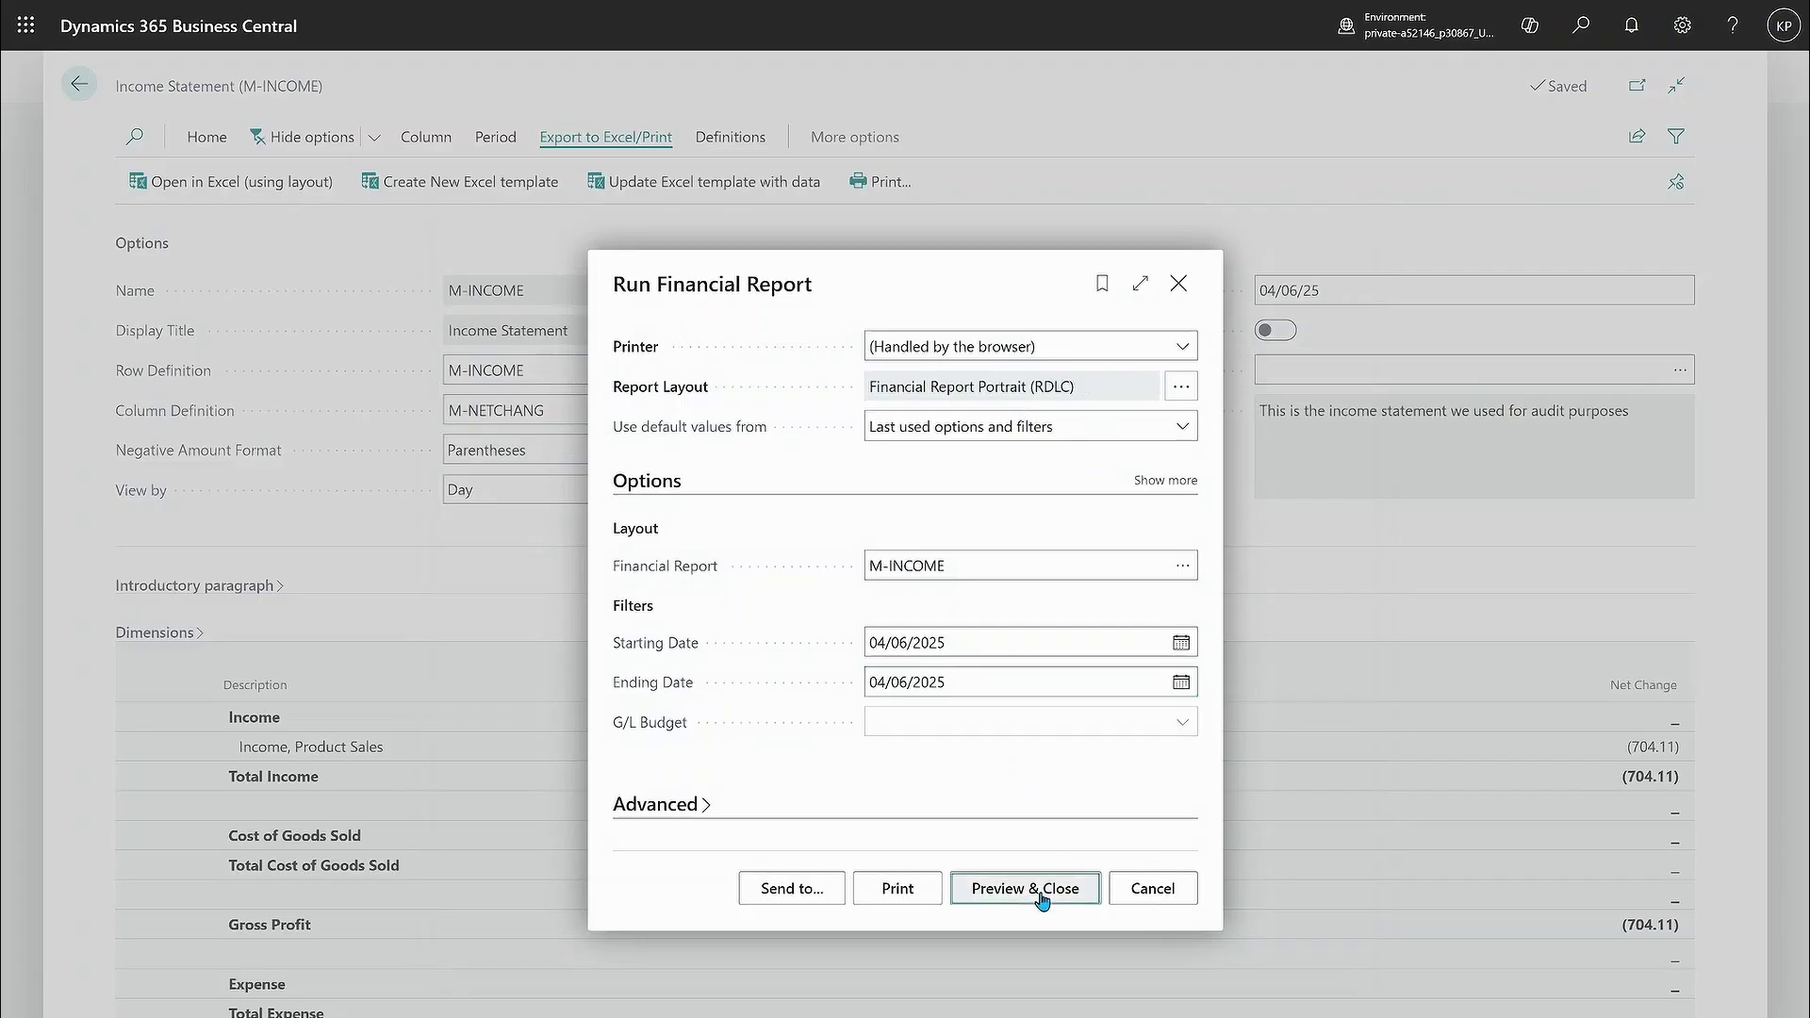
left_click(1043, 897)
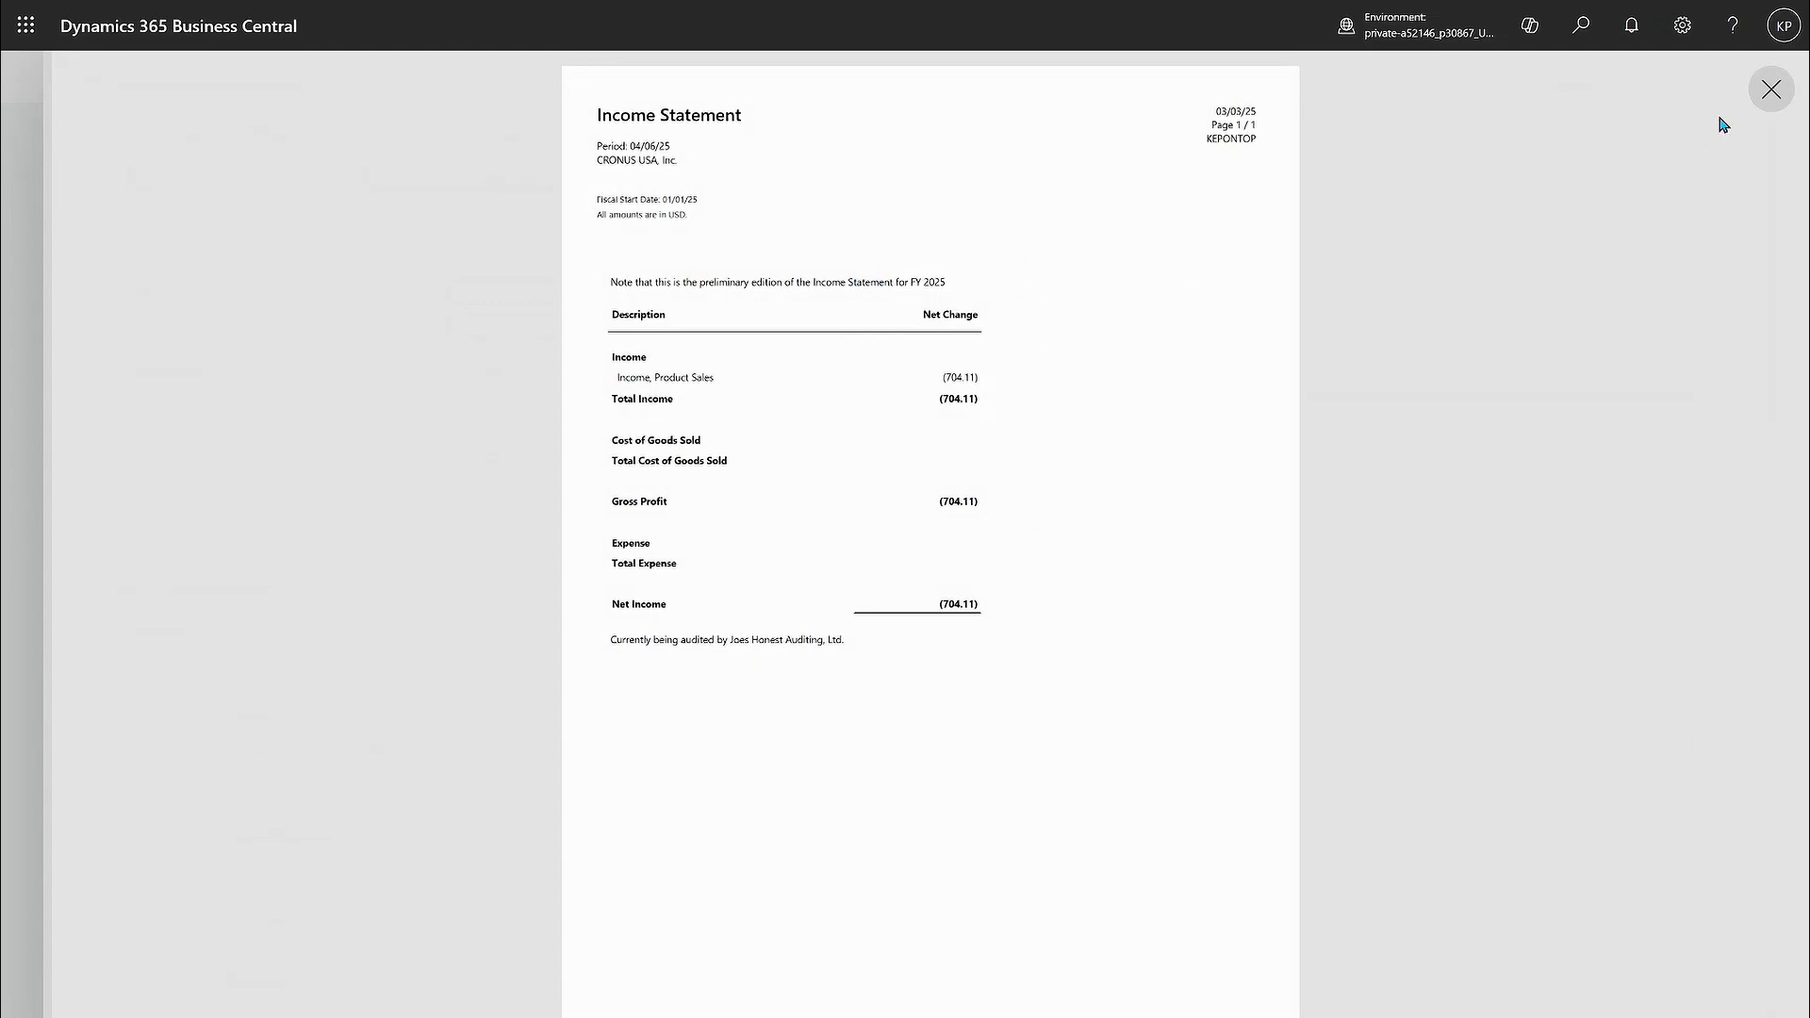
Step: Close the preview to return to the M-INCOME page and its empty Default Excel Layout
left_click(1770, 90)
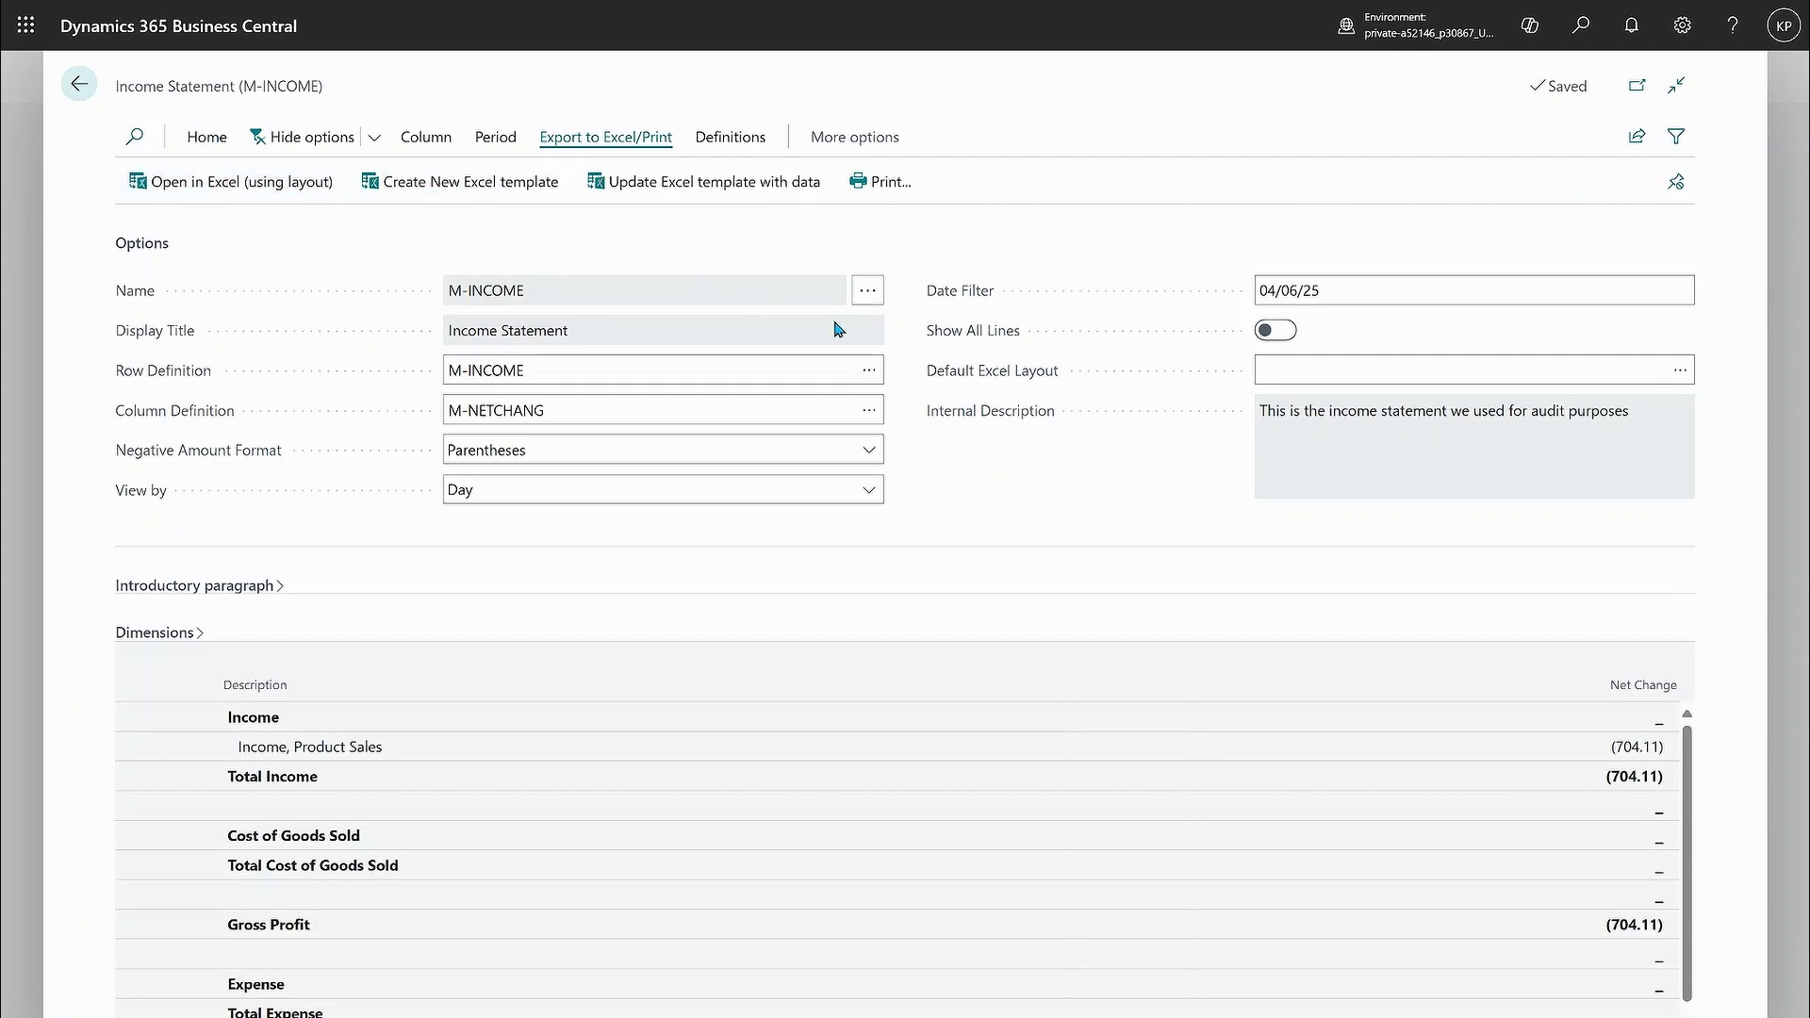
mouse_move(1003, 377)
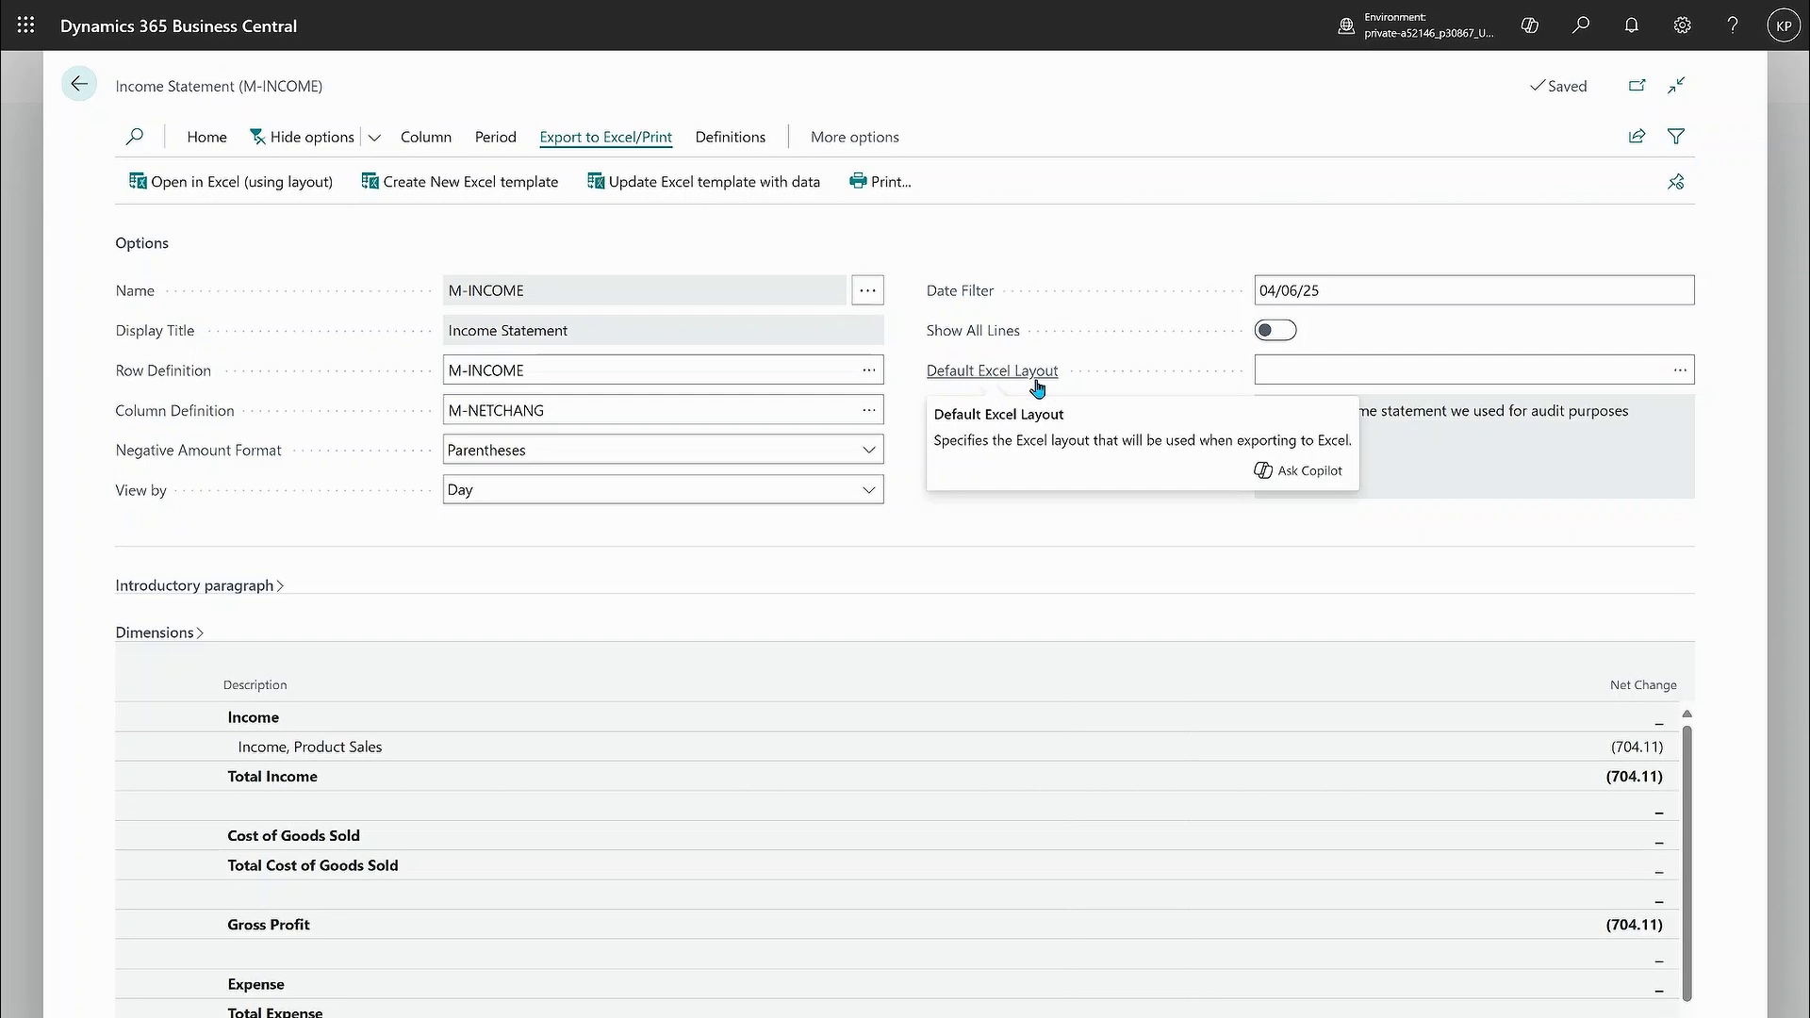
Step: Add Excel layout FY25 with file name F25-inc-statement to M-INCOME and run it in Excel
left_click(740, 151)
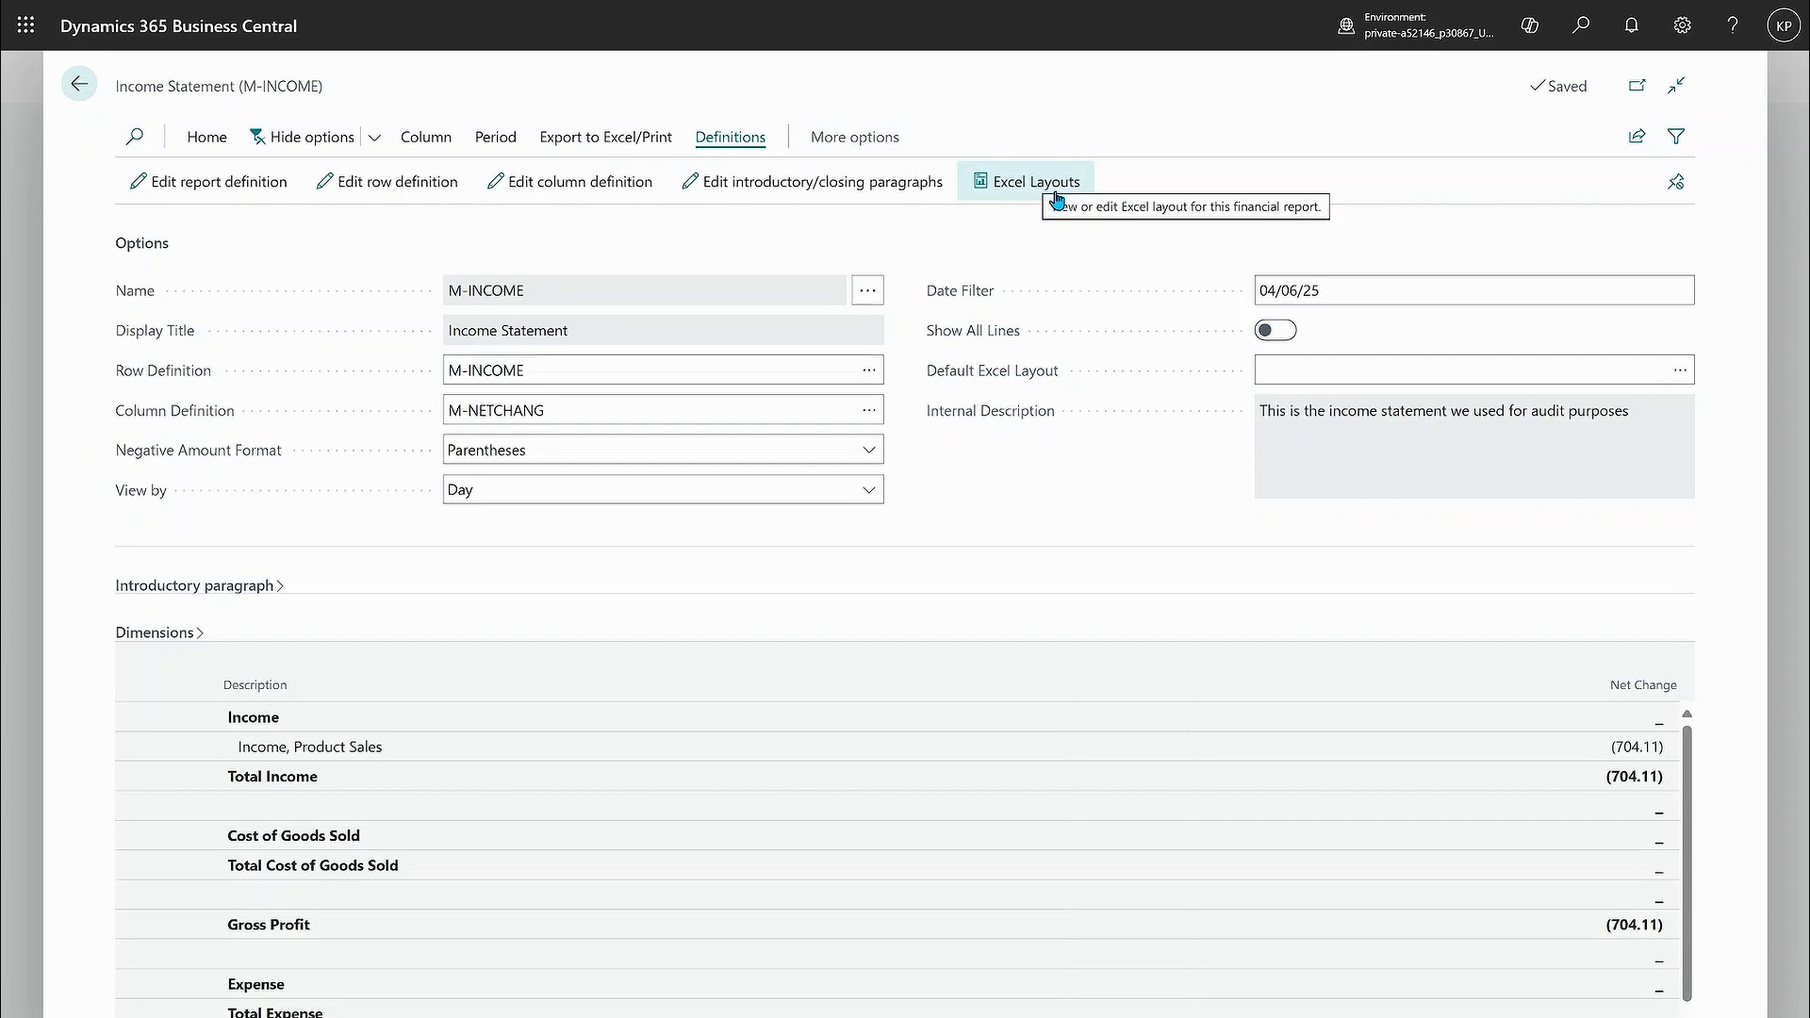
left_click(1017, 187)
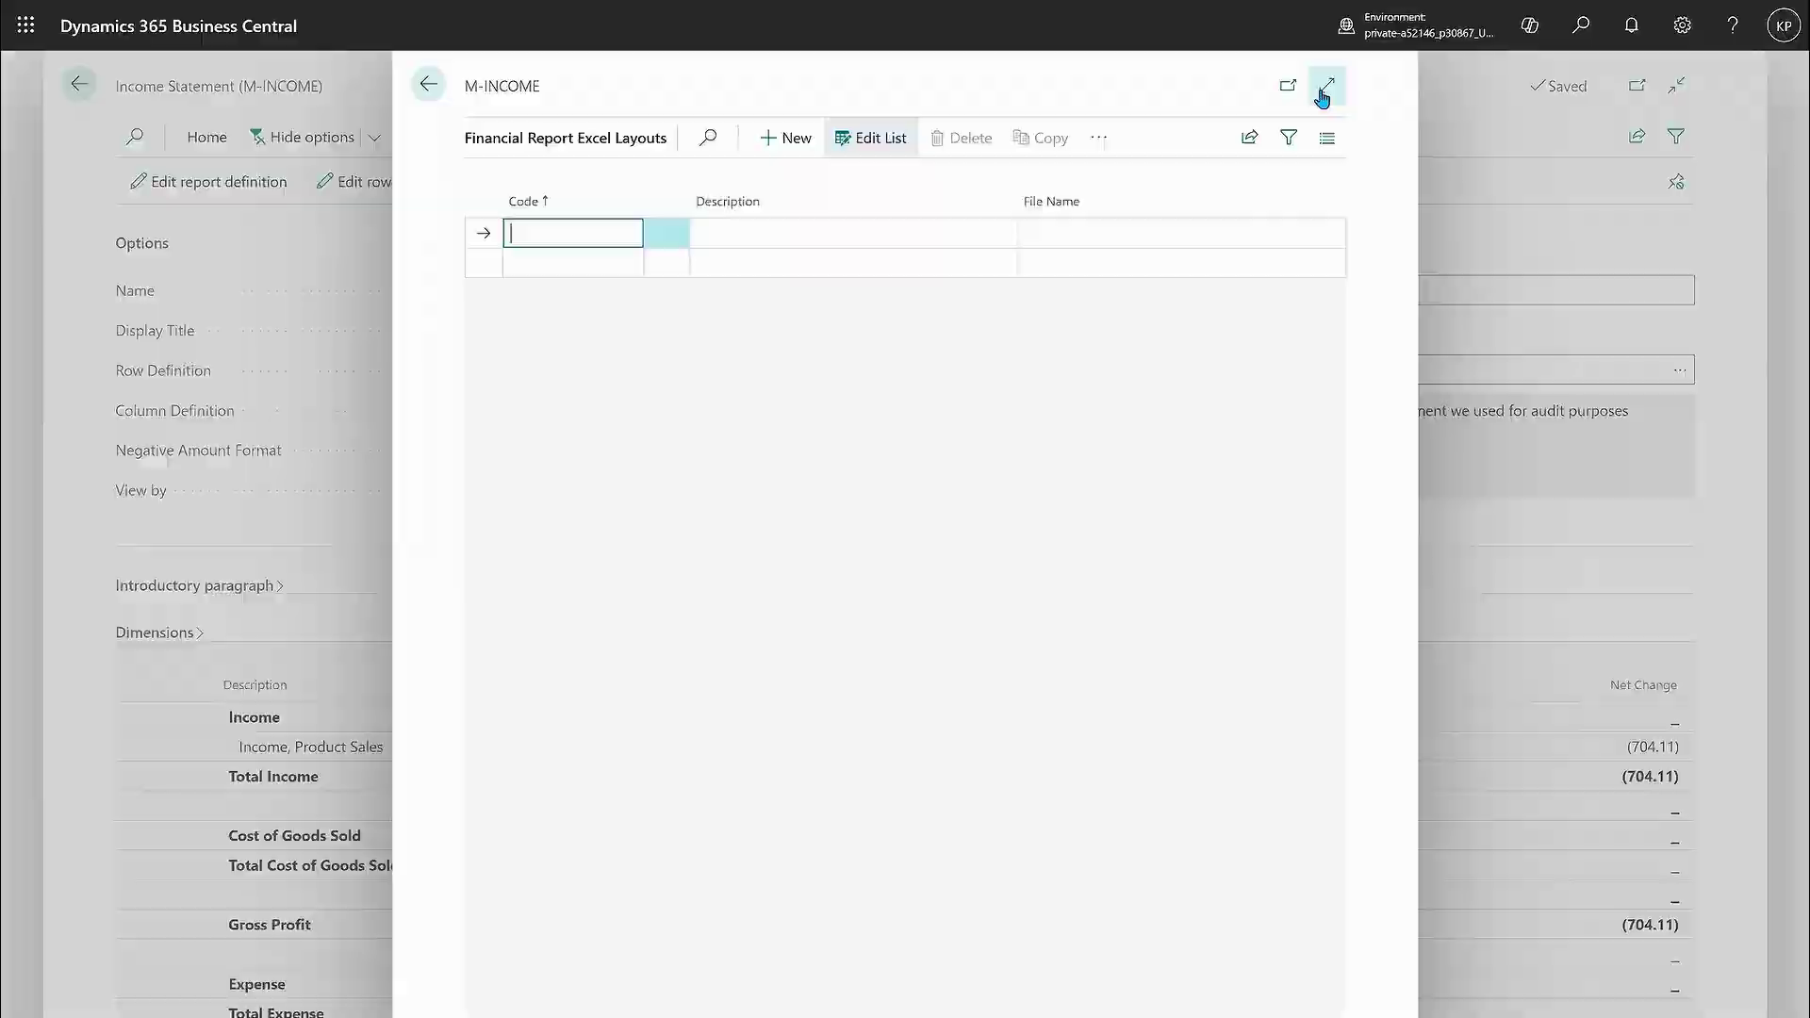
left_click(1327, 85)
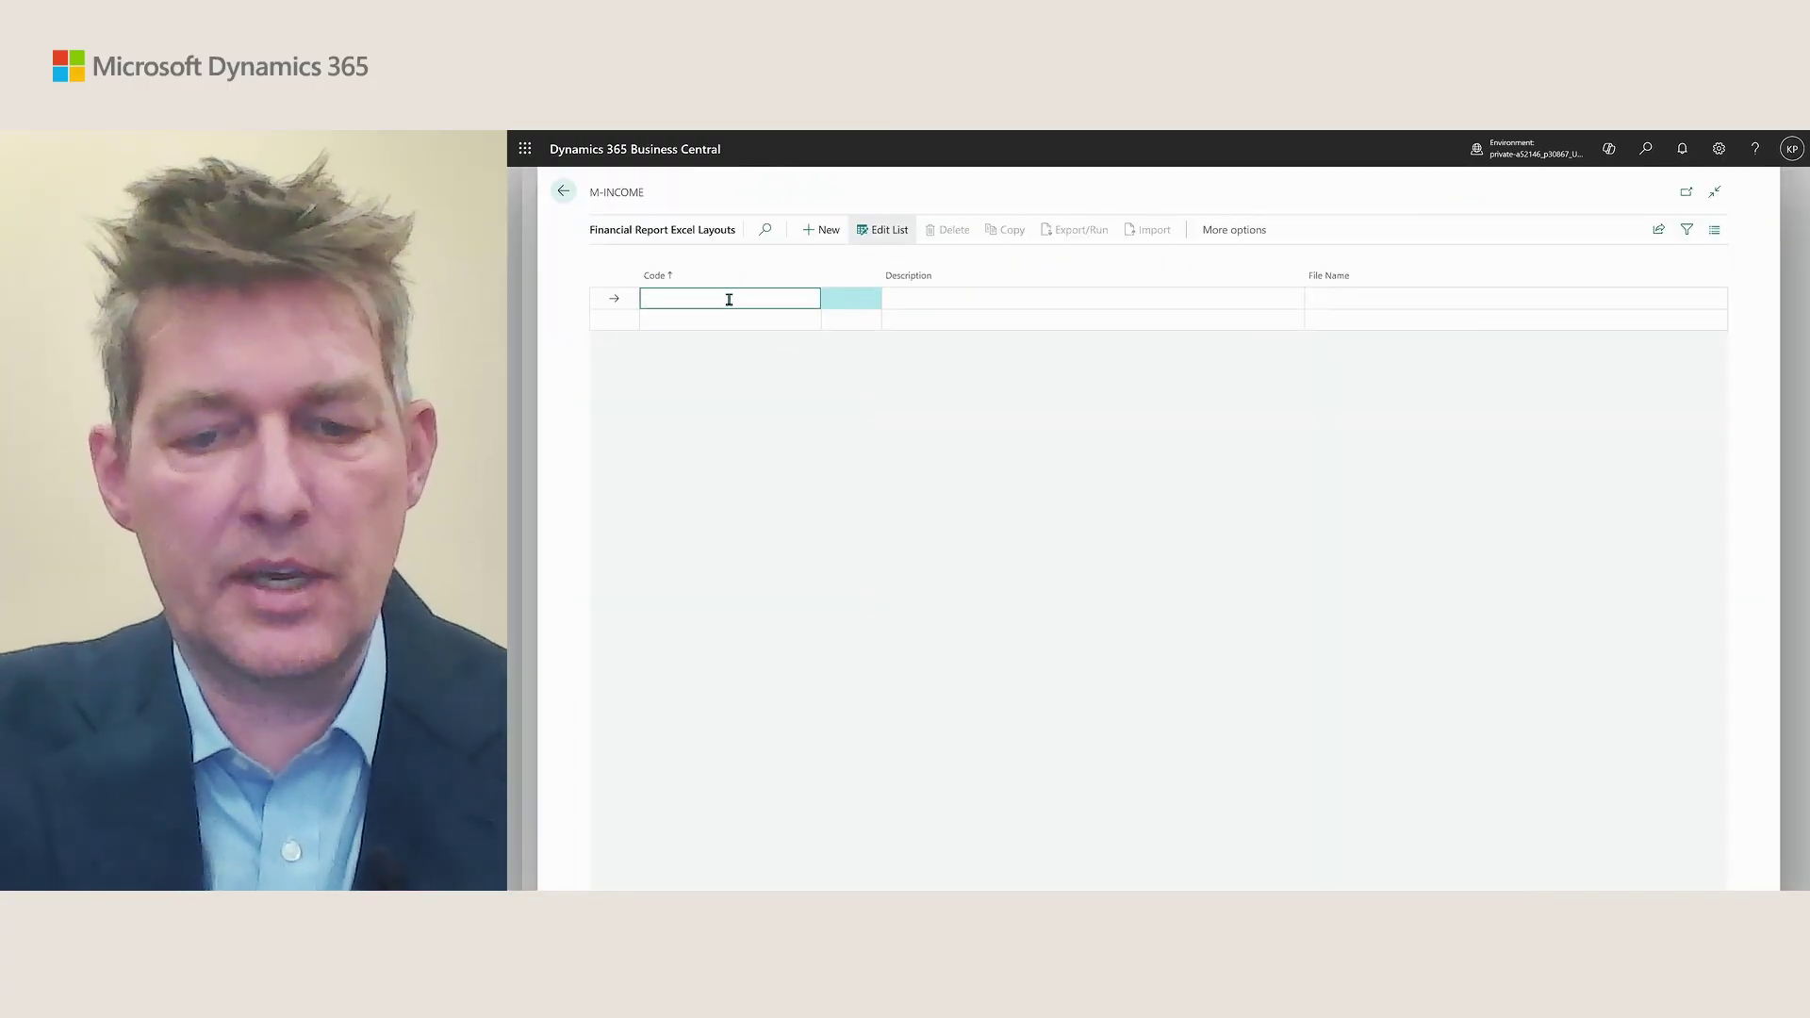
type("FY25")
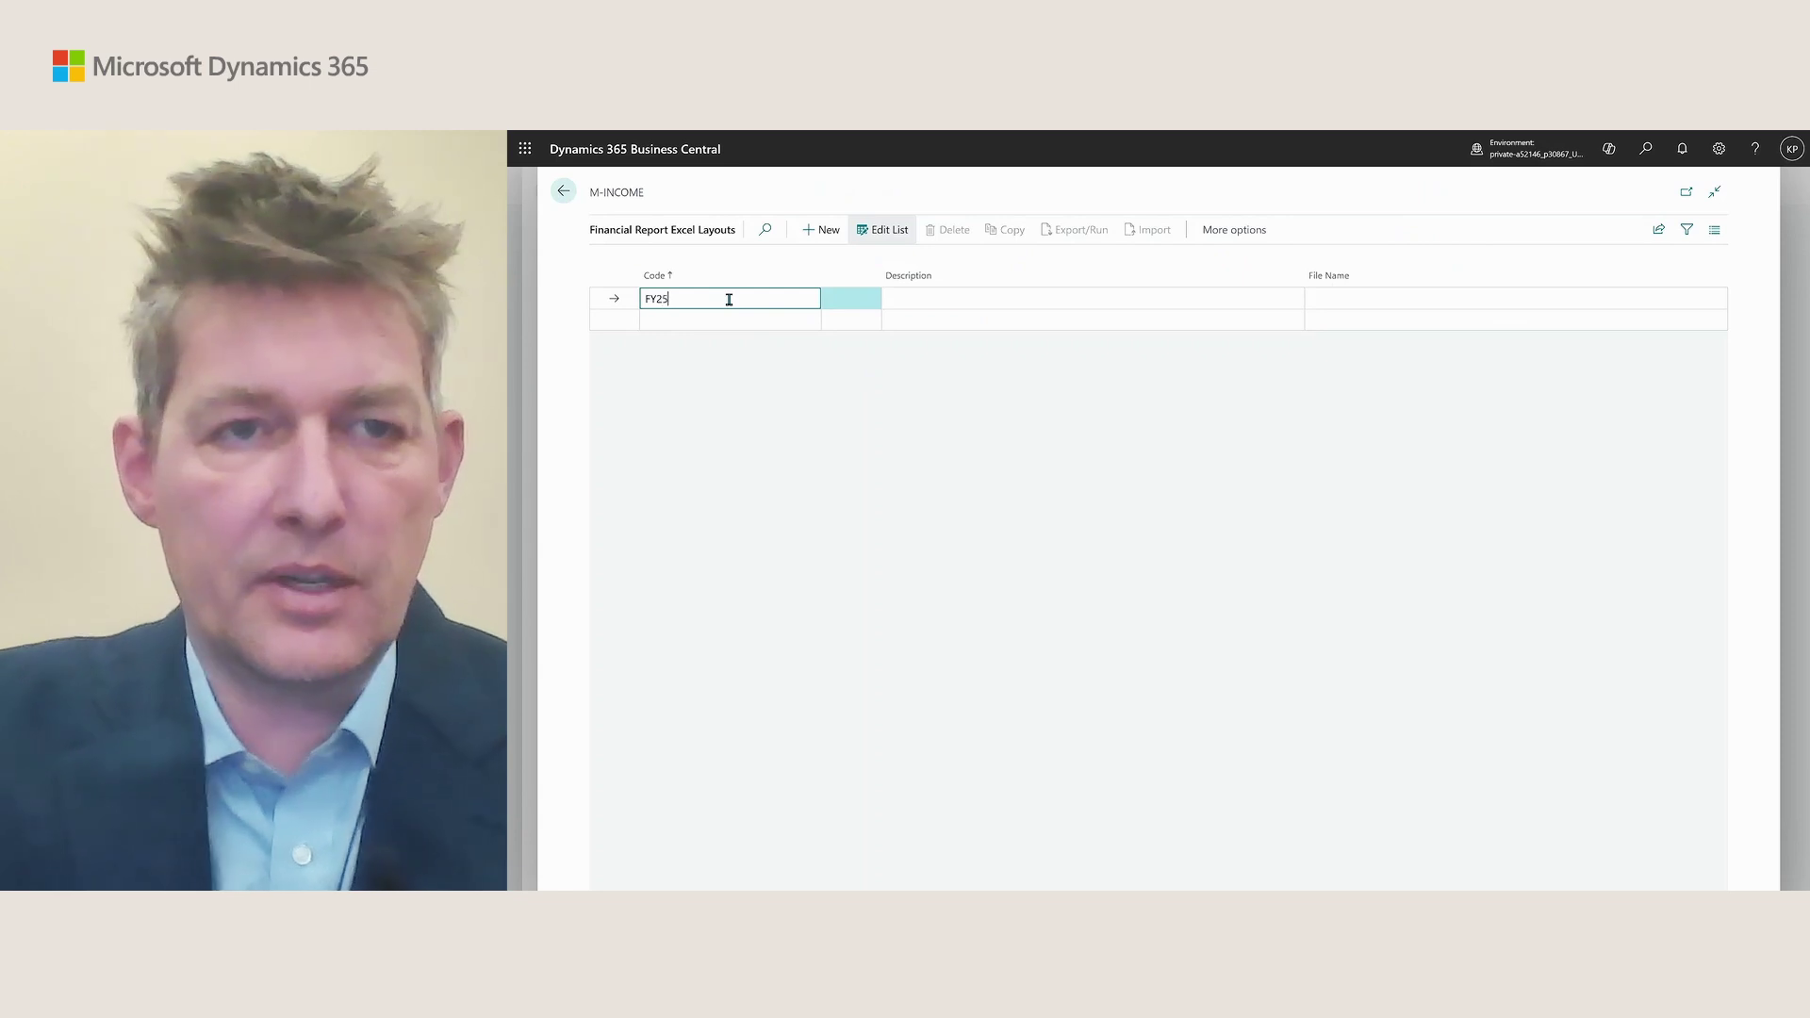
left_click(942, 294)
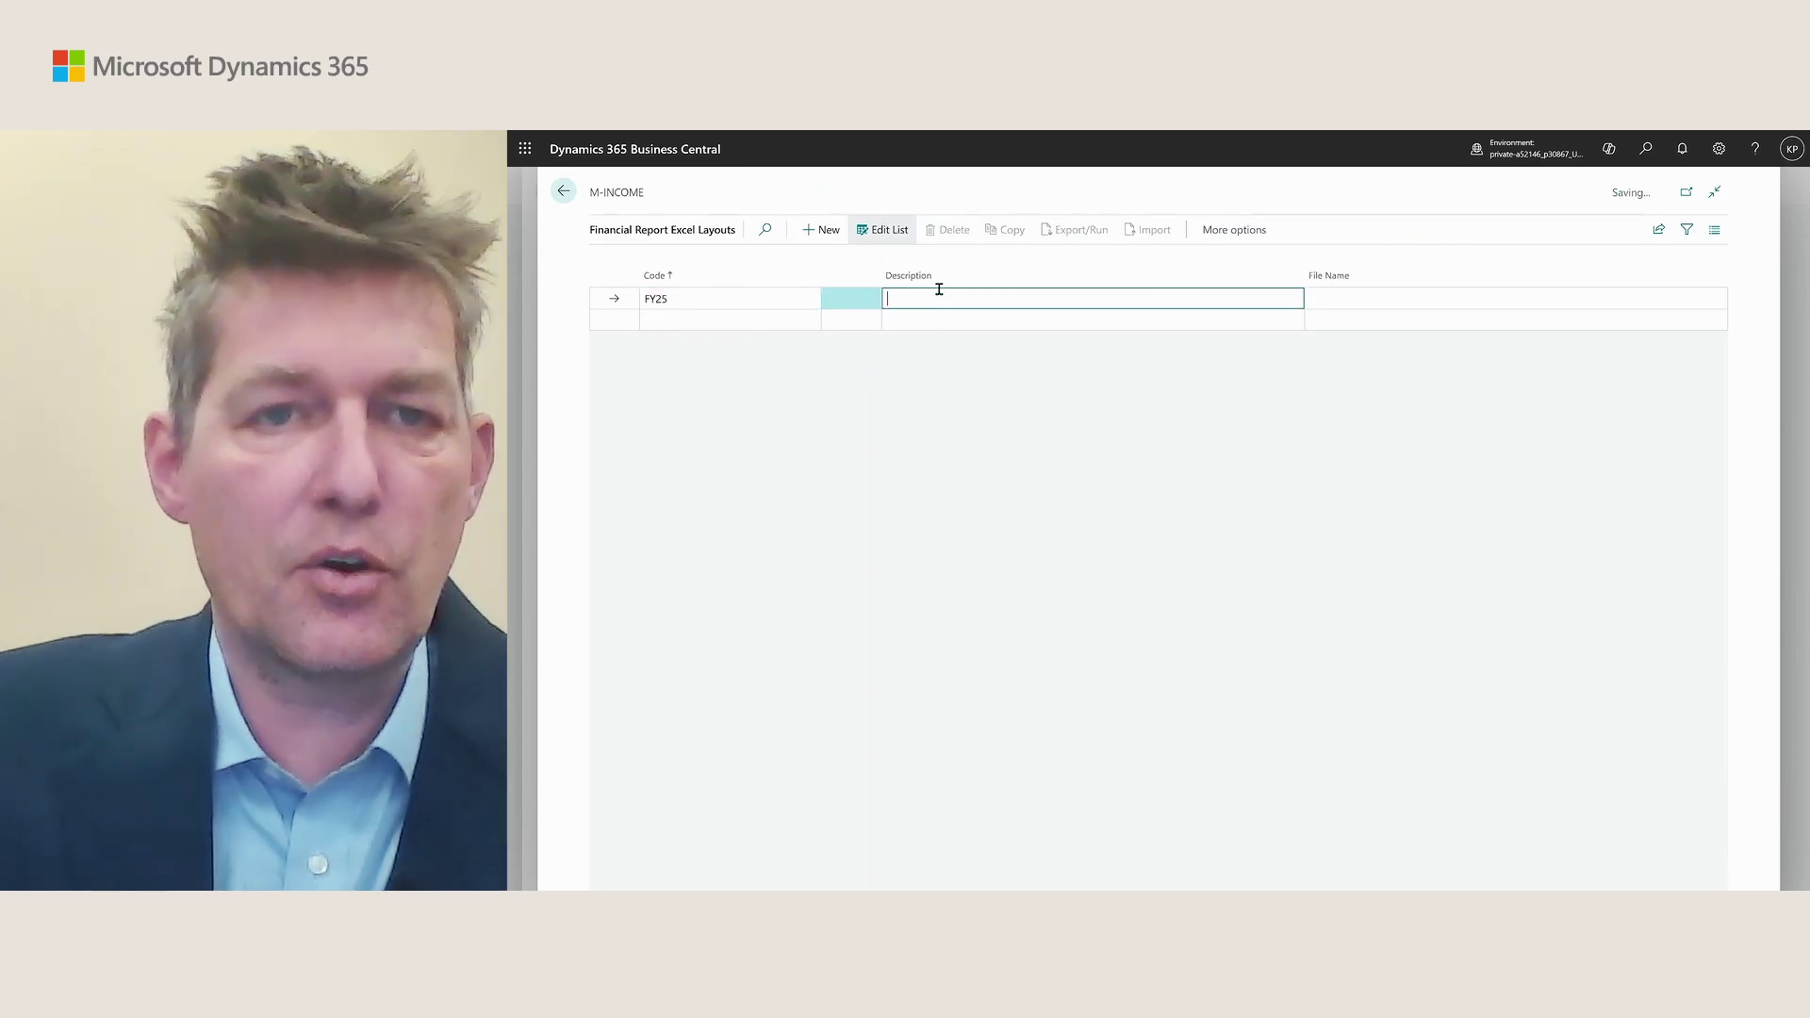
type("F")
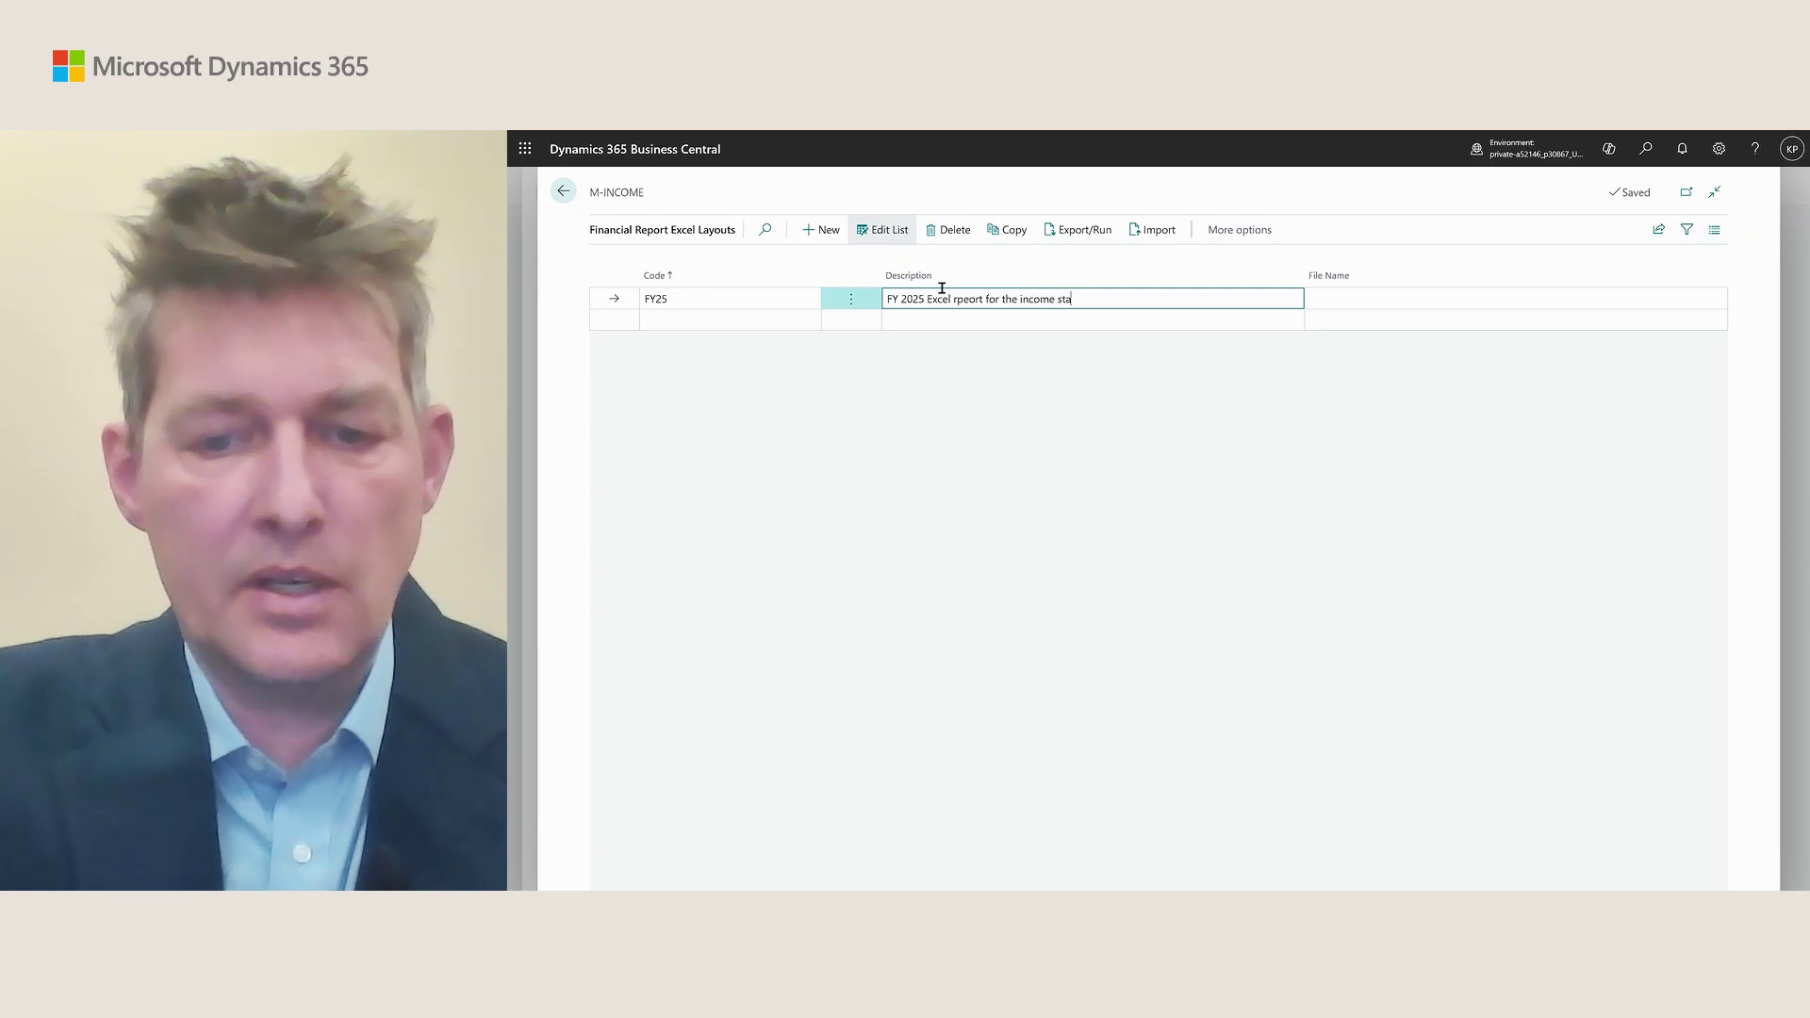
type("nt")
key("Tab")
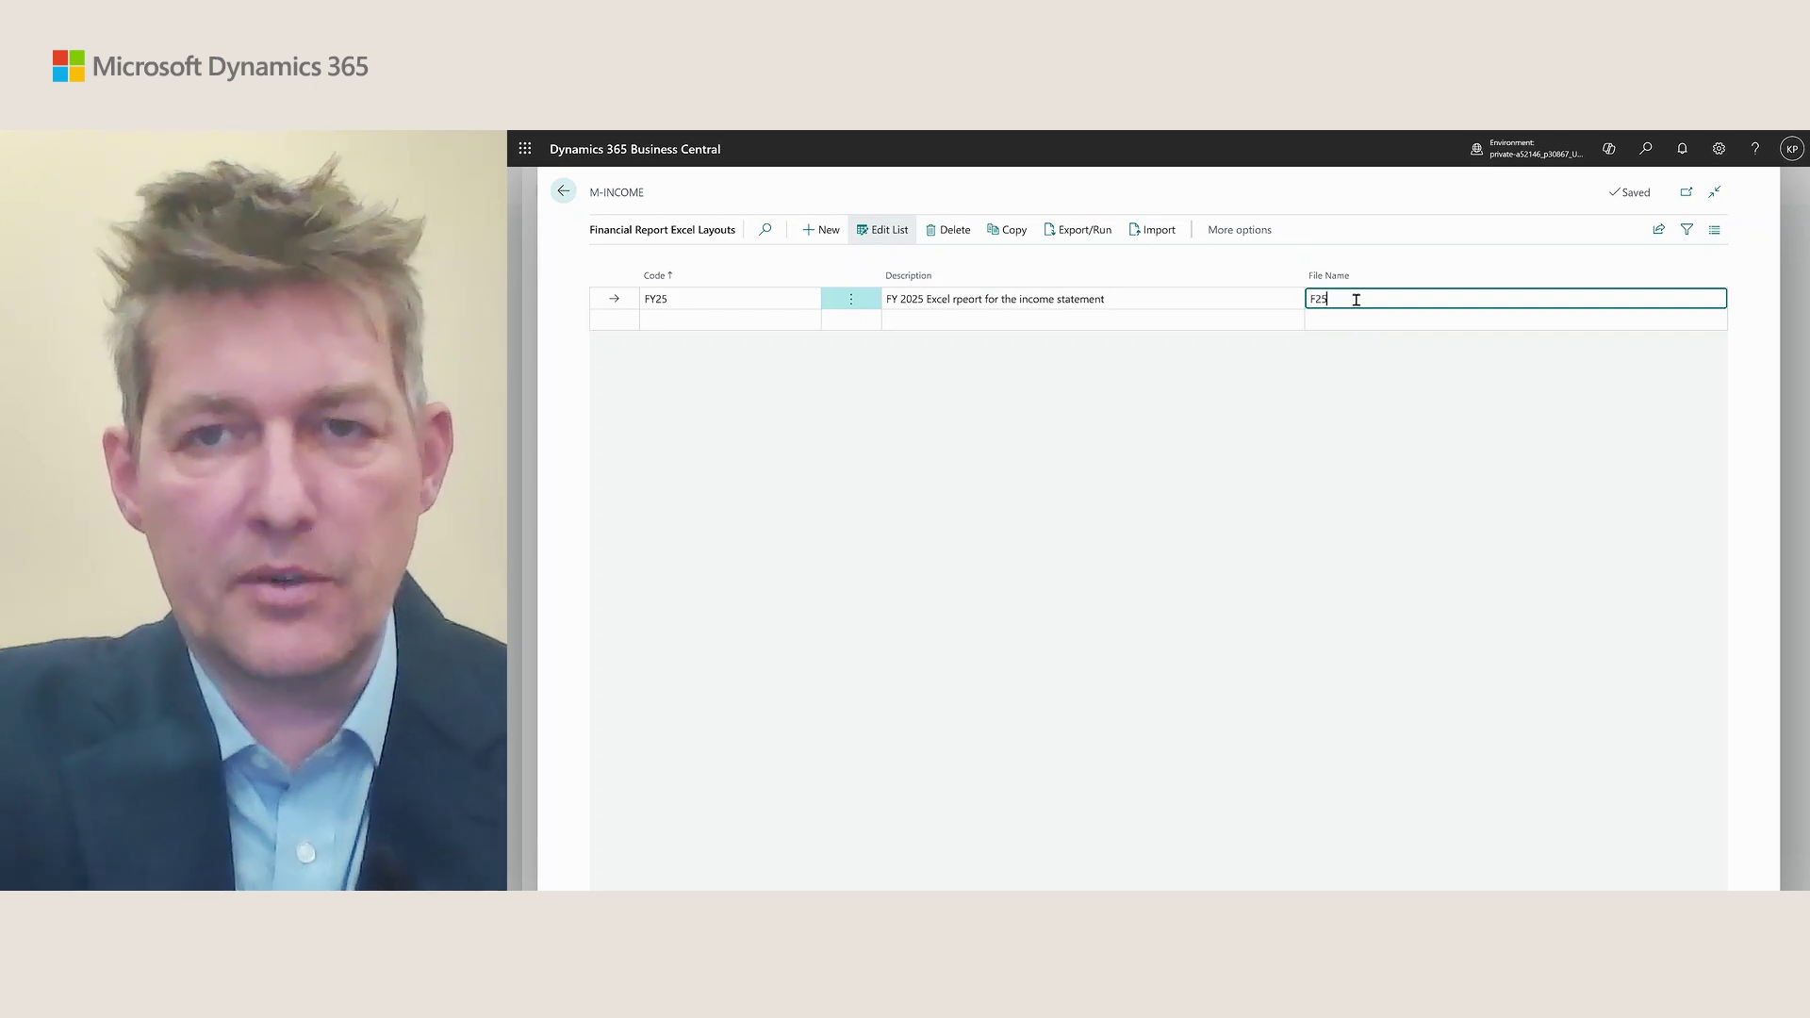
type("F25-")
type("inc")
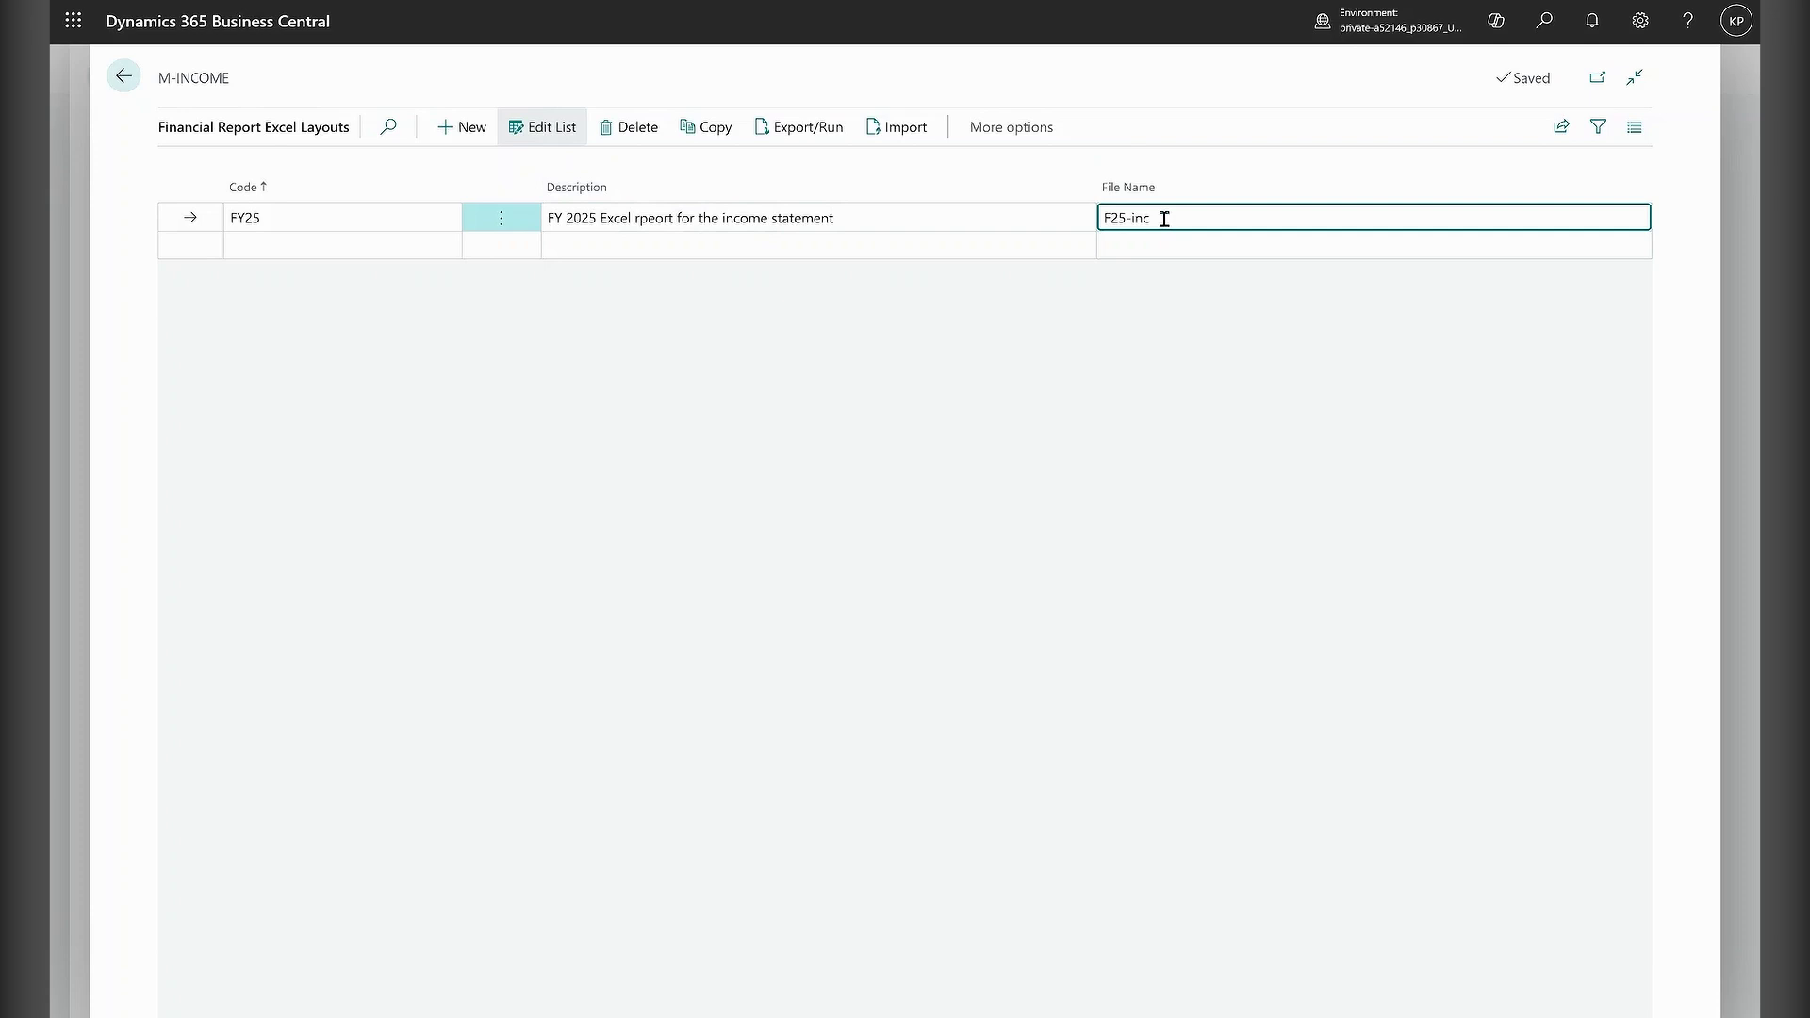
type("-statement")
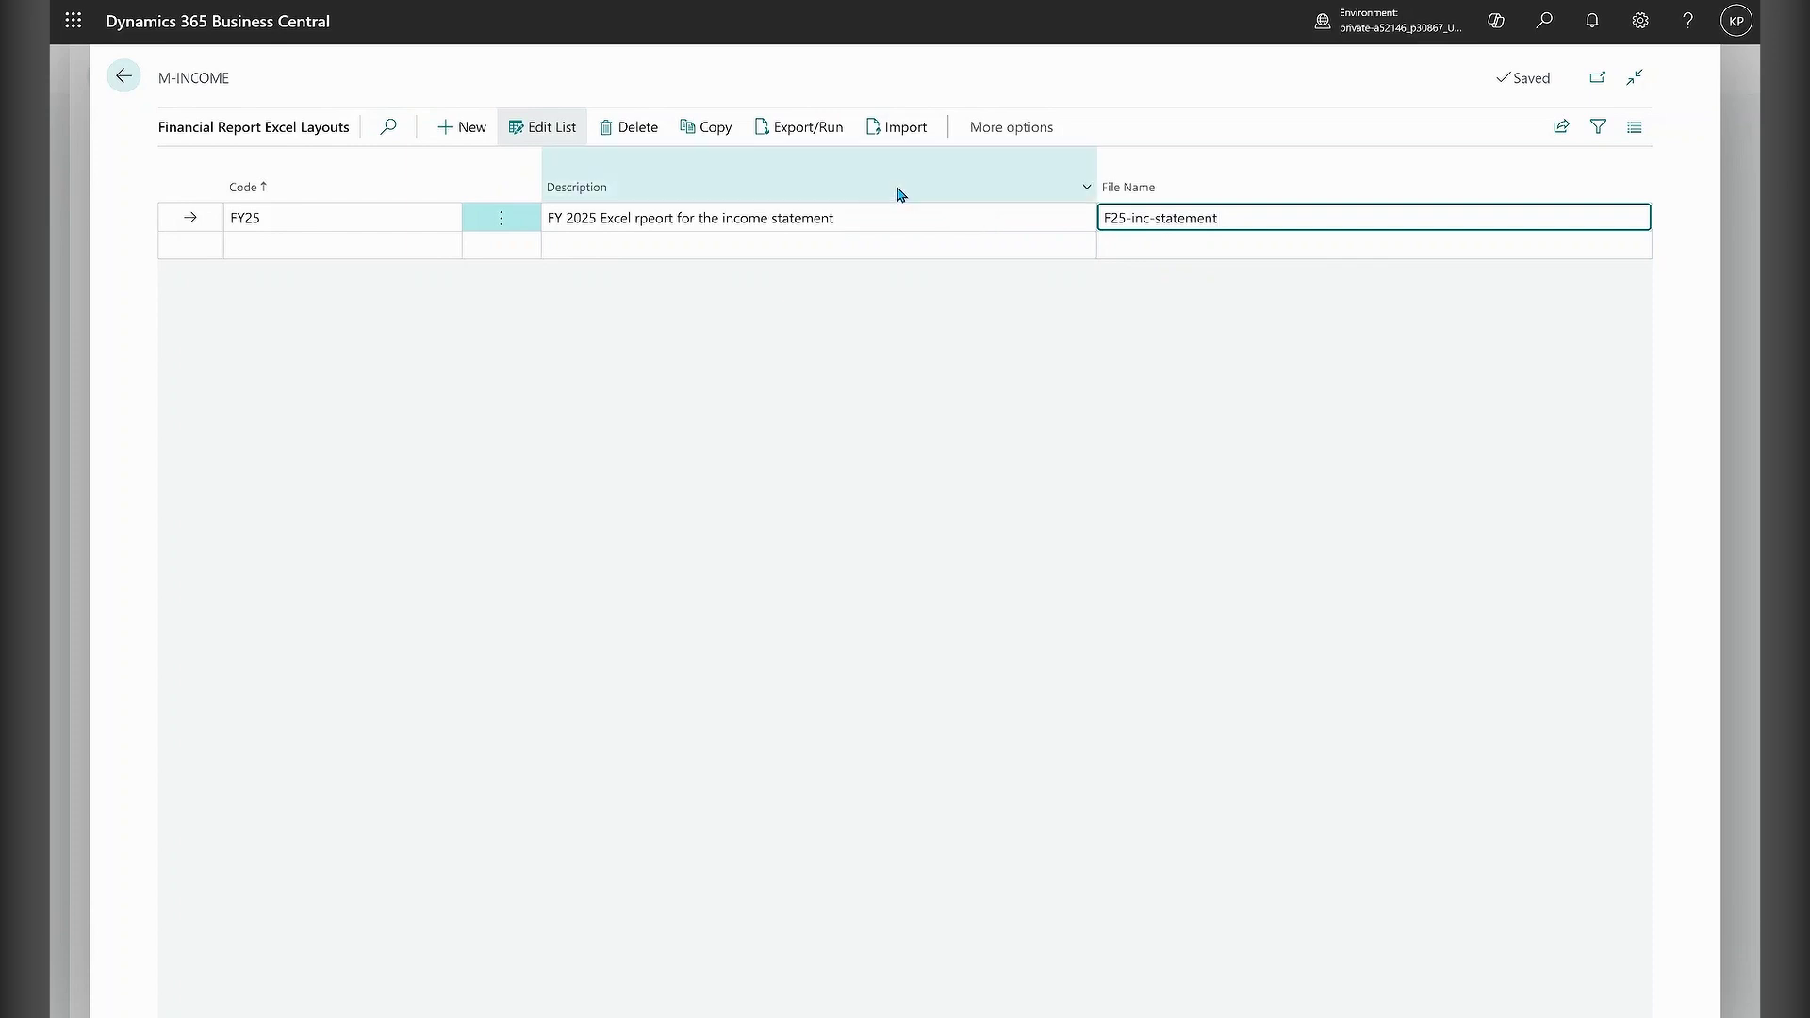
left_click(797, 130)
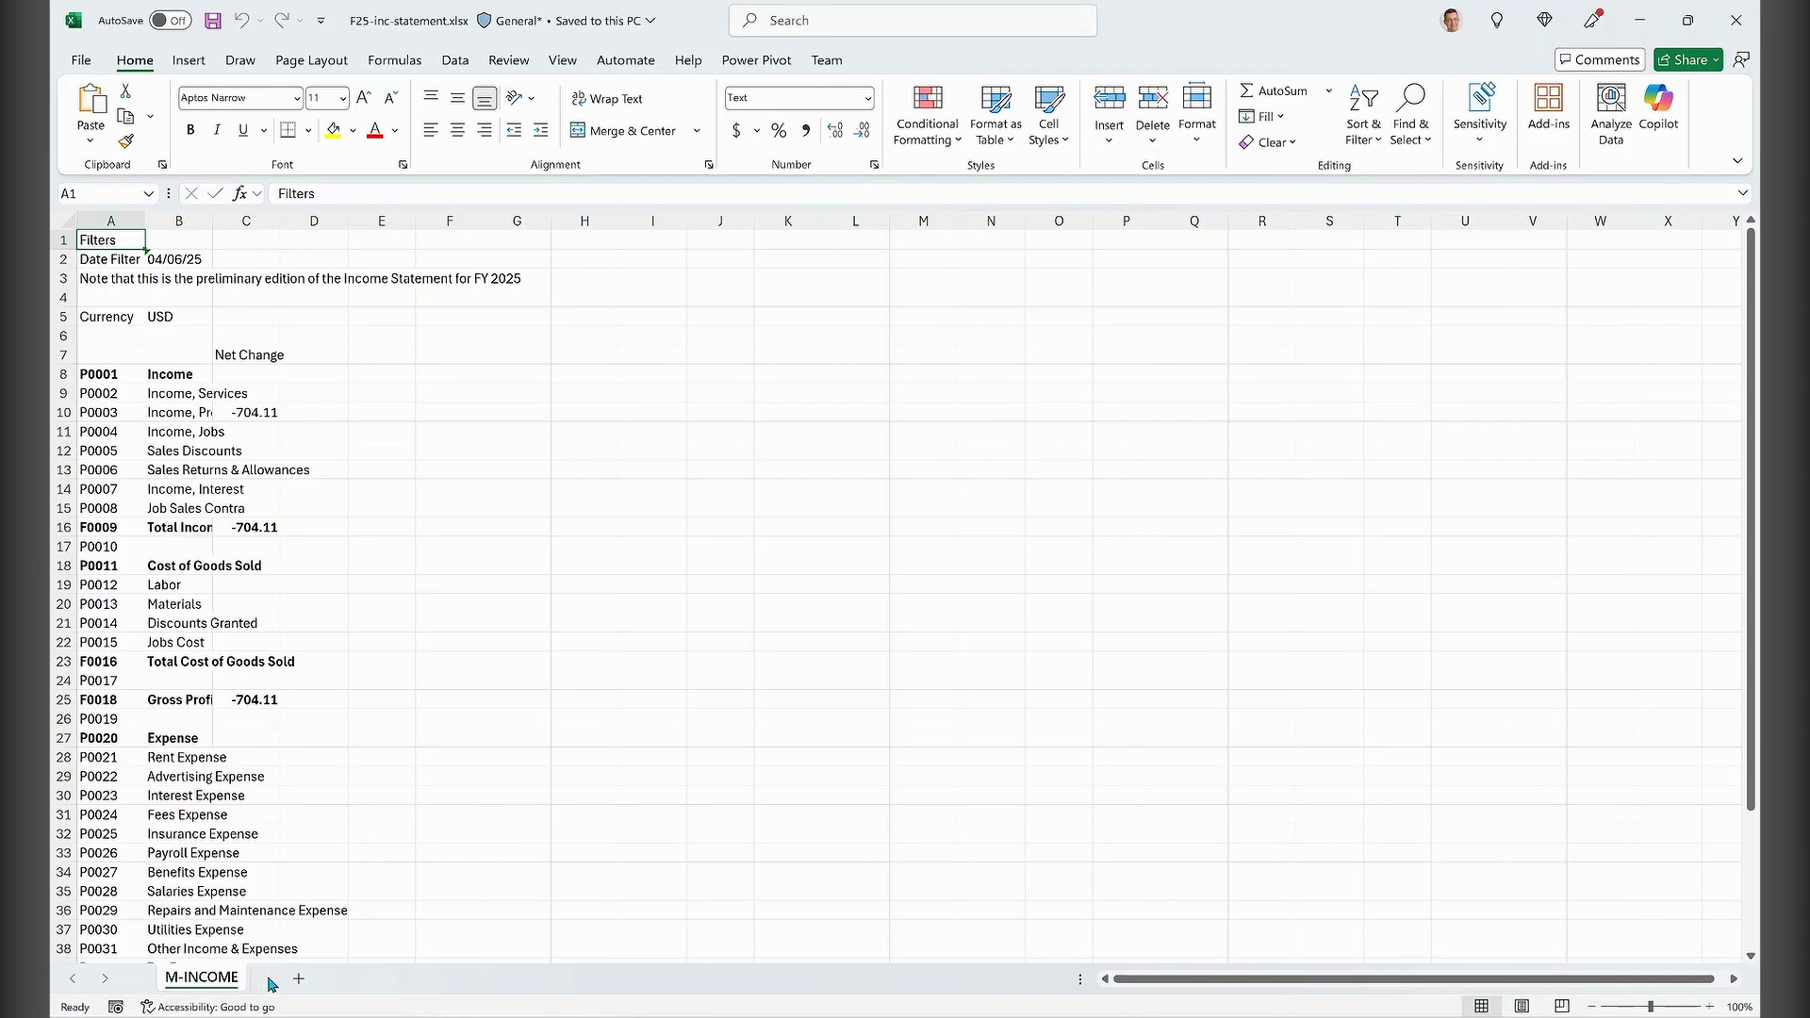
Step: Add a new sheet with a 24 pt 'Income statement' title in A1
left_click(298, 980)
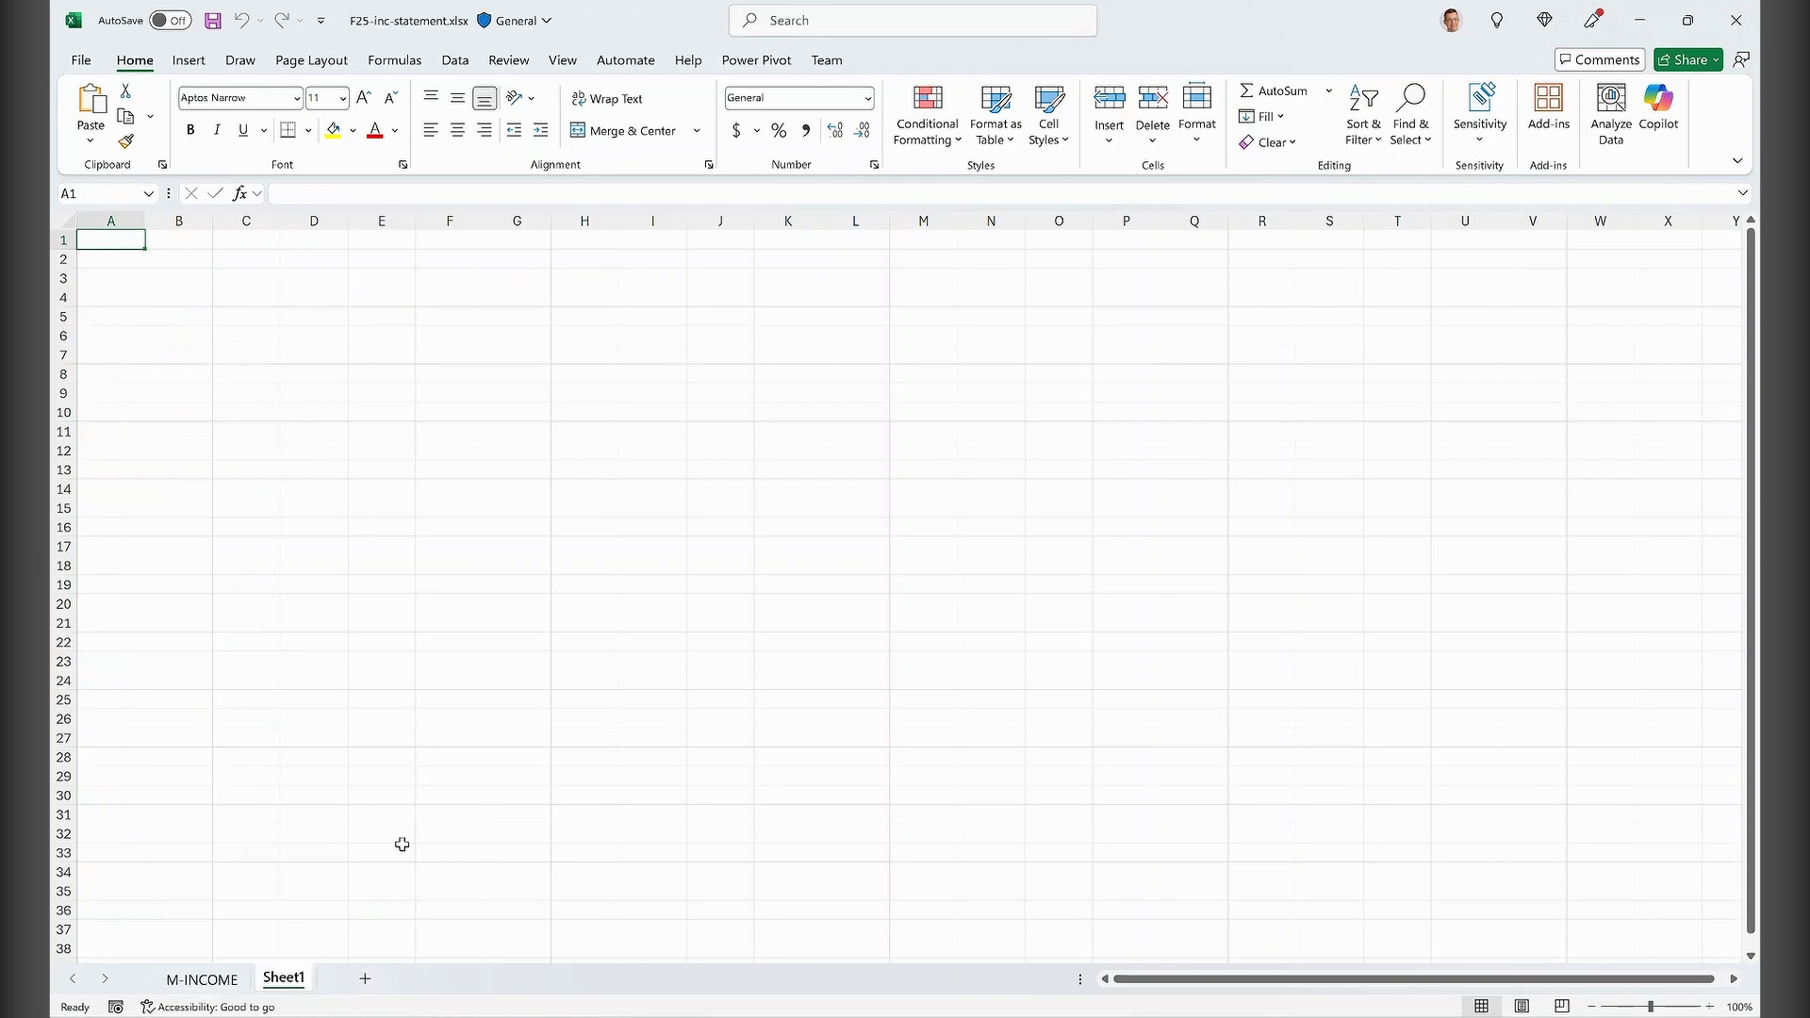
type("In")
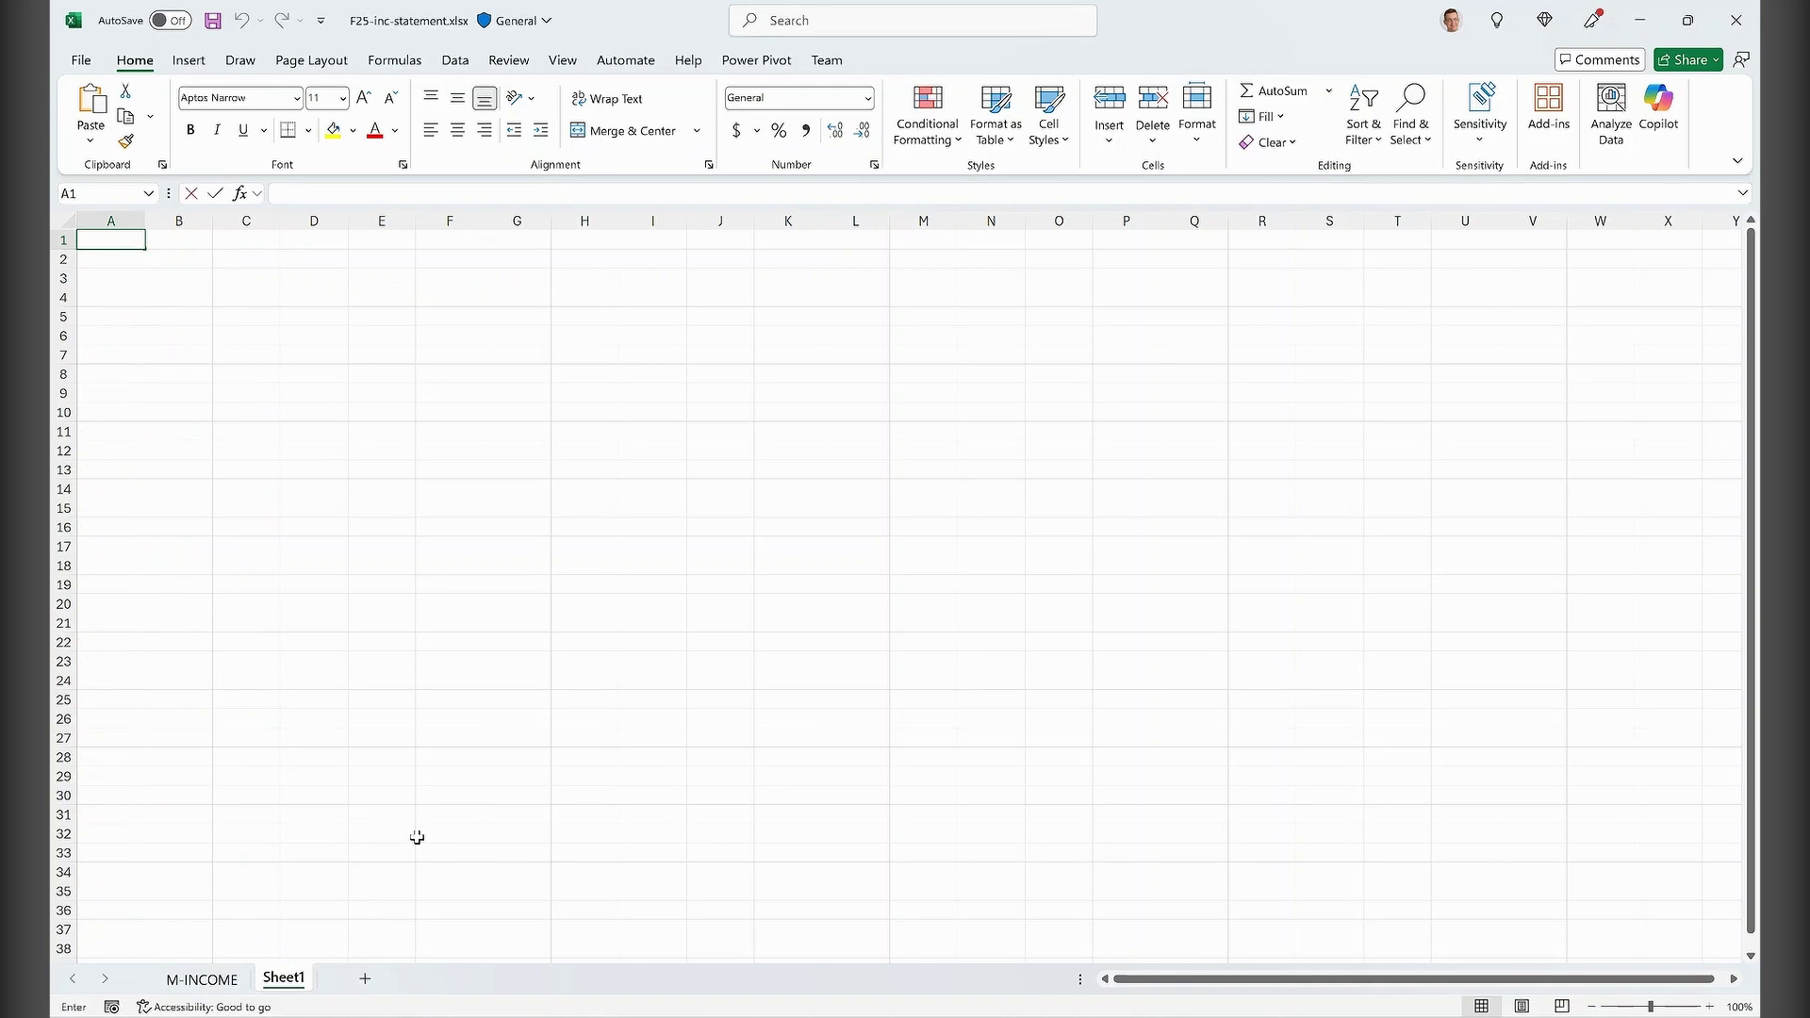
type("come")
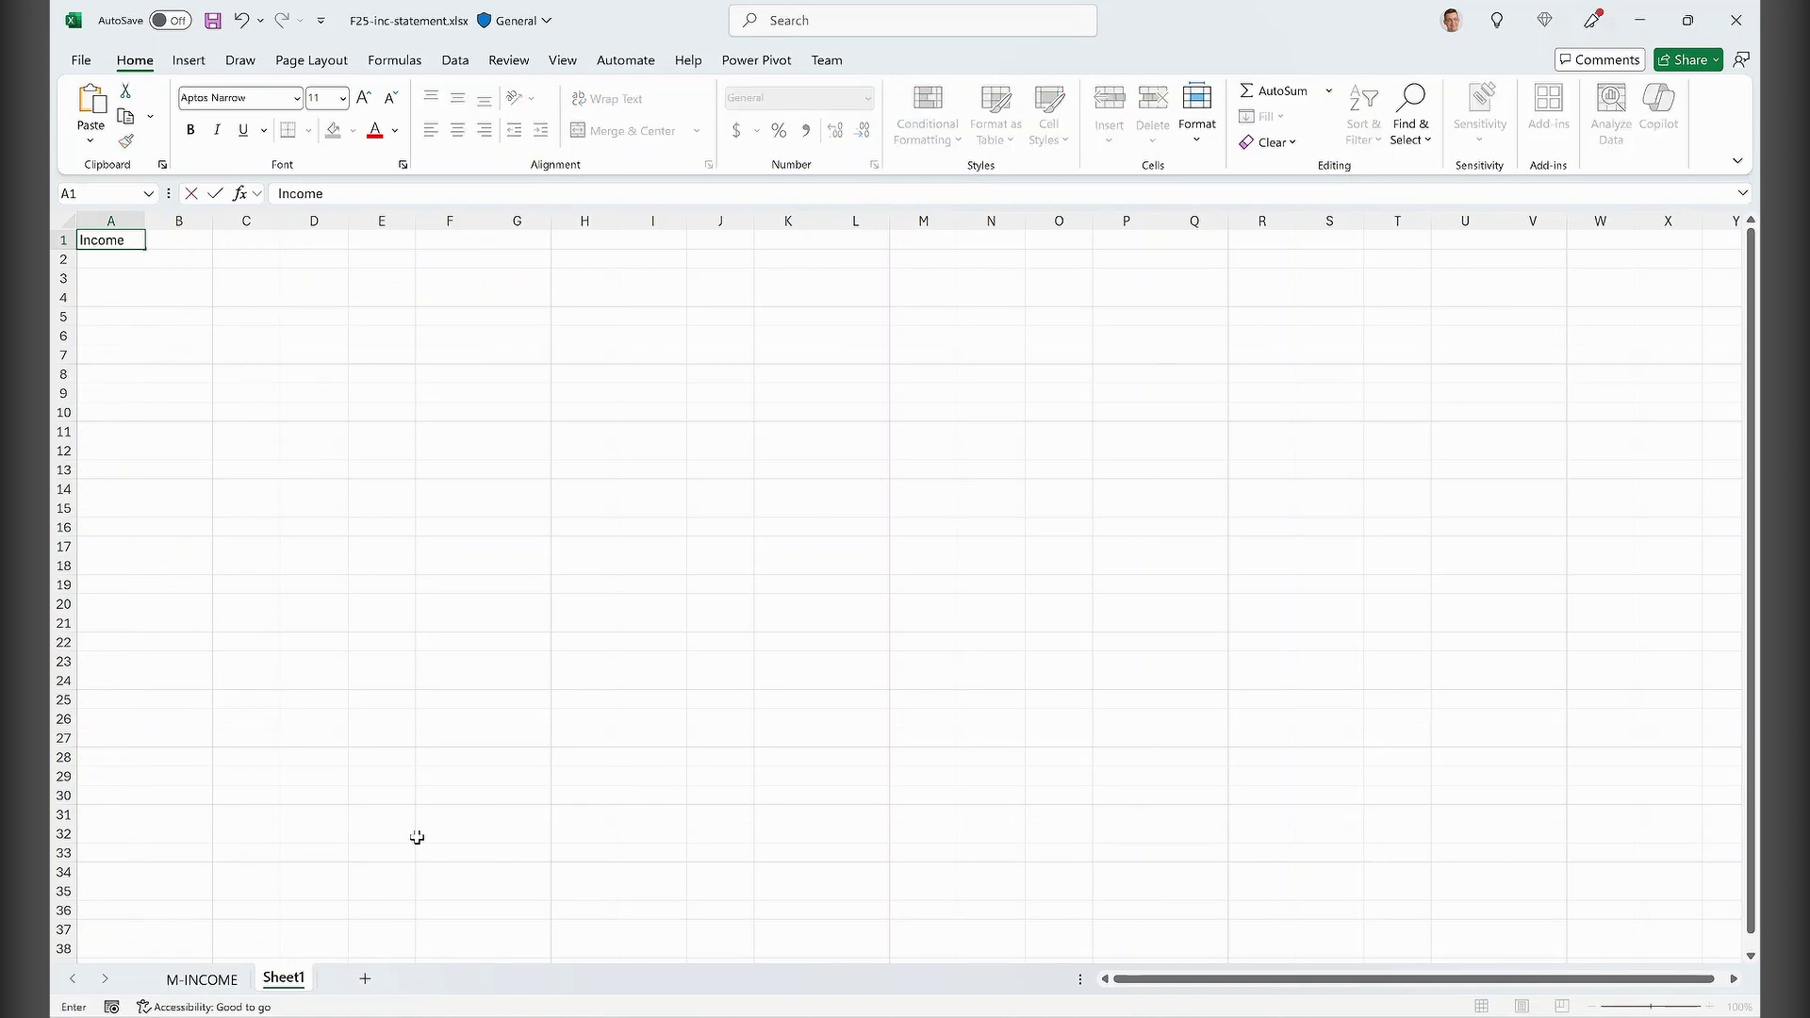
type(" statement")
key("Return")
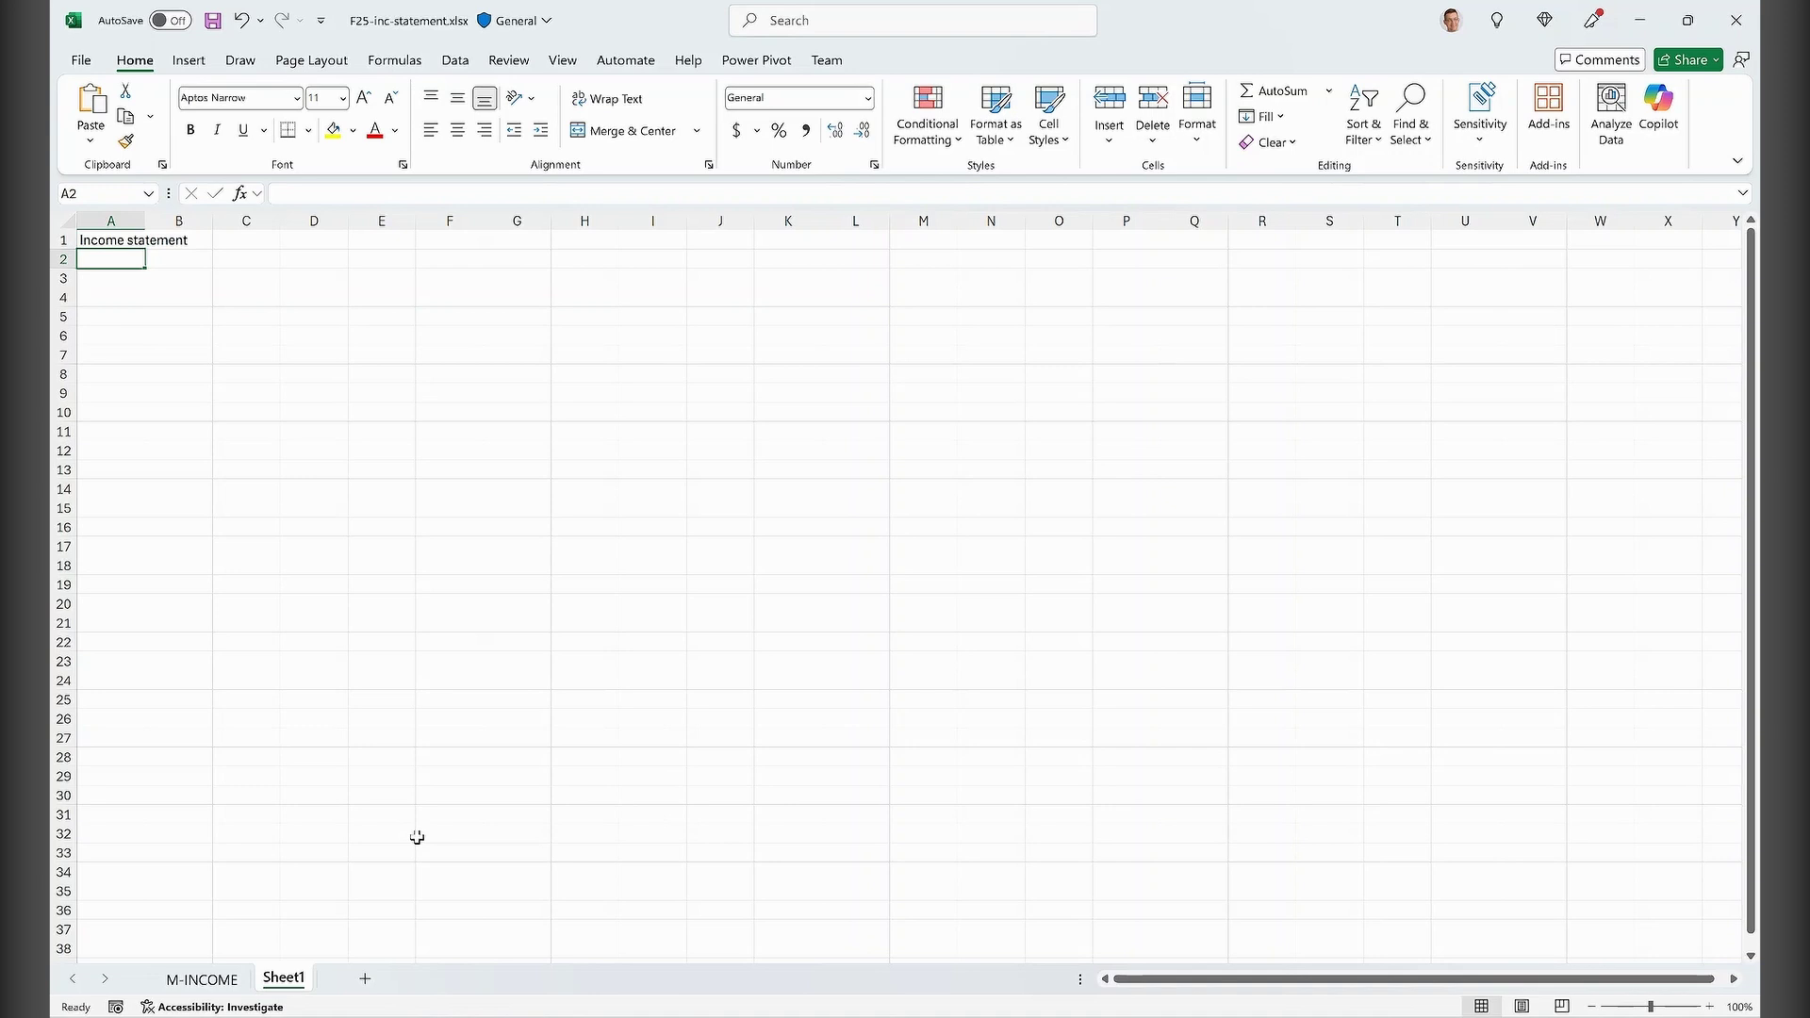
key("Up")
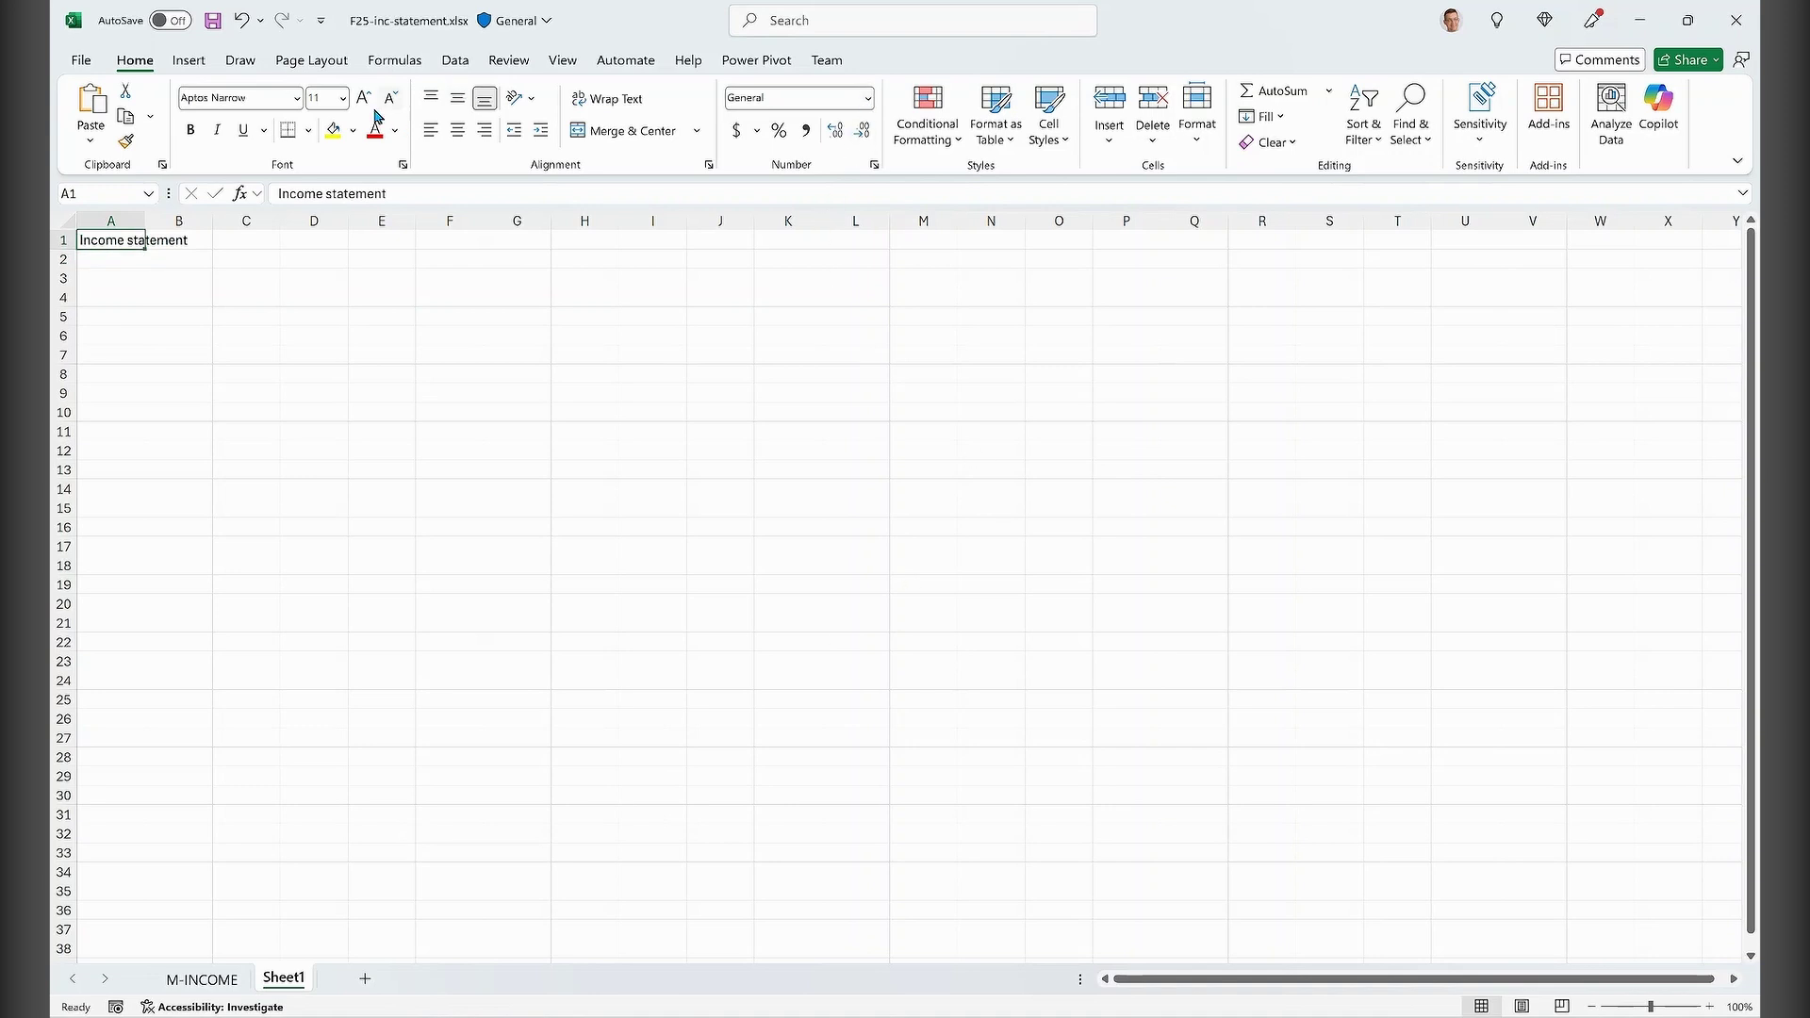
left_click(342, 98)
left_click(326, 372)
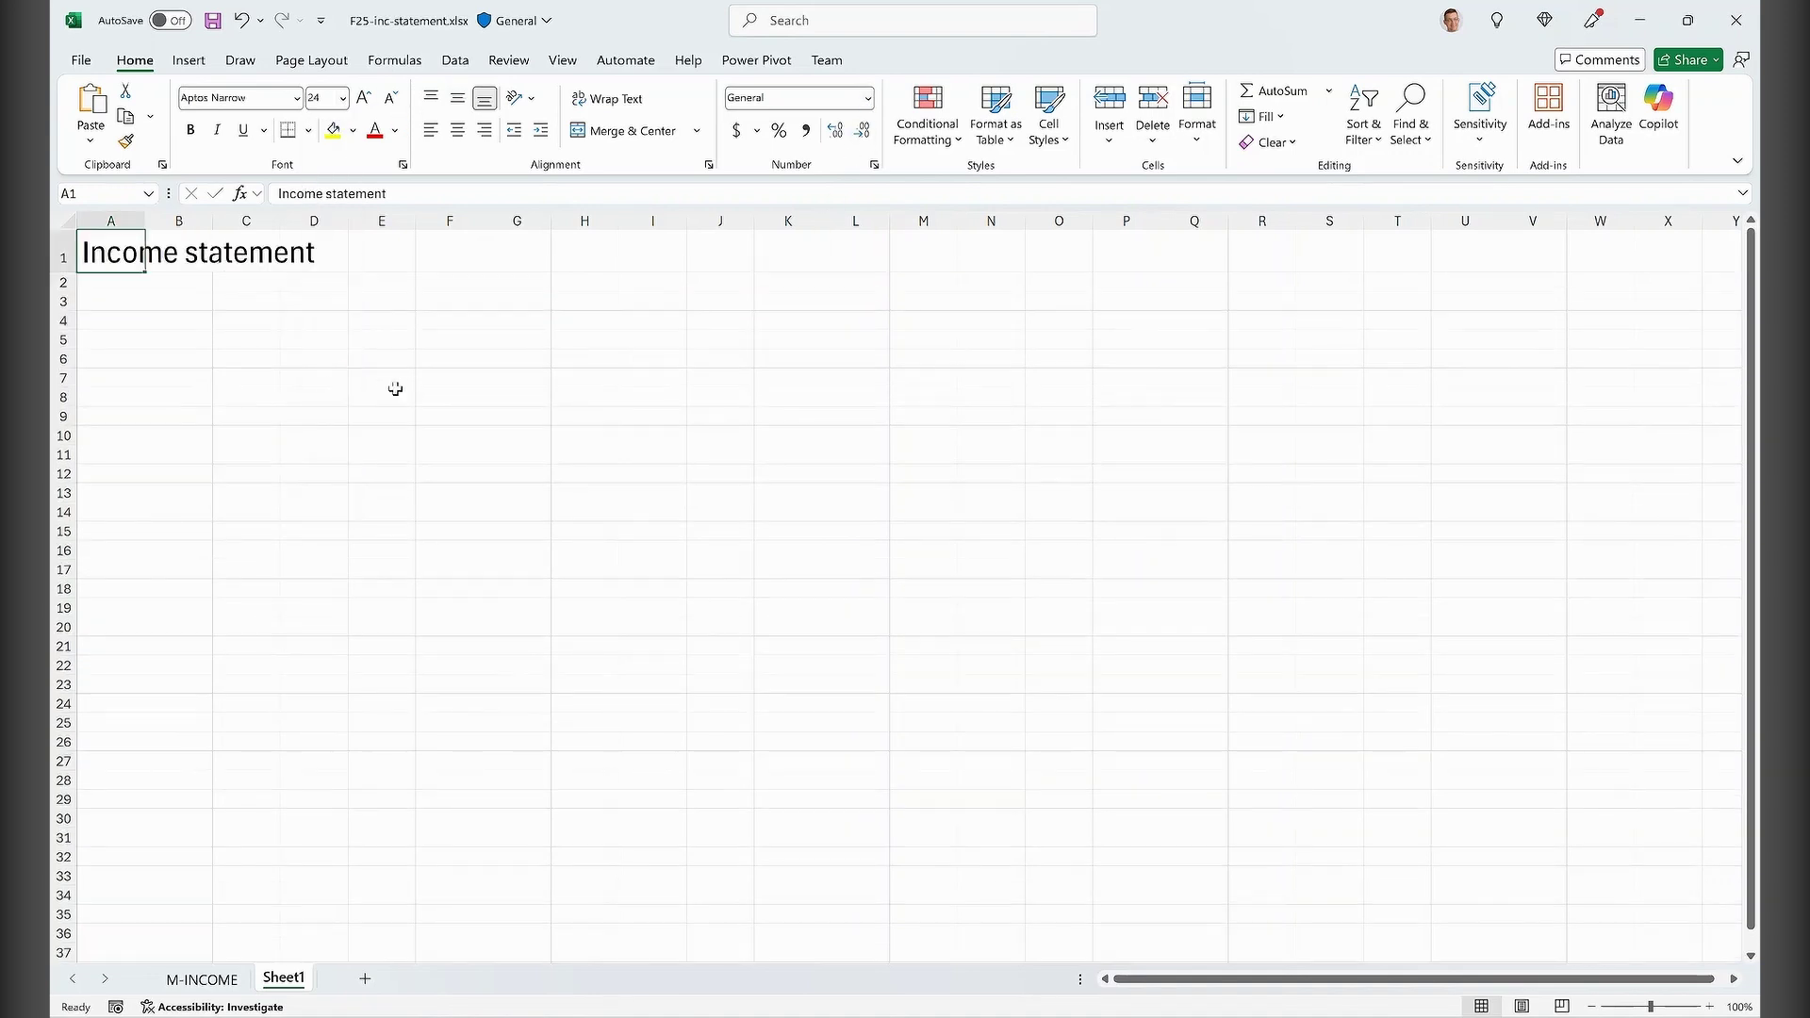
Step: Make A4 a formula referencing M-INCOME cell B8 so it shows Income
left_click(116, 326)
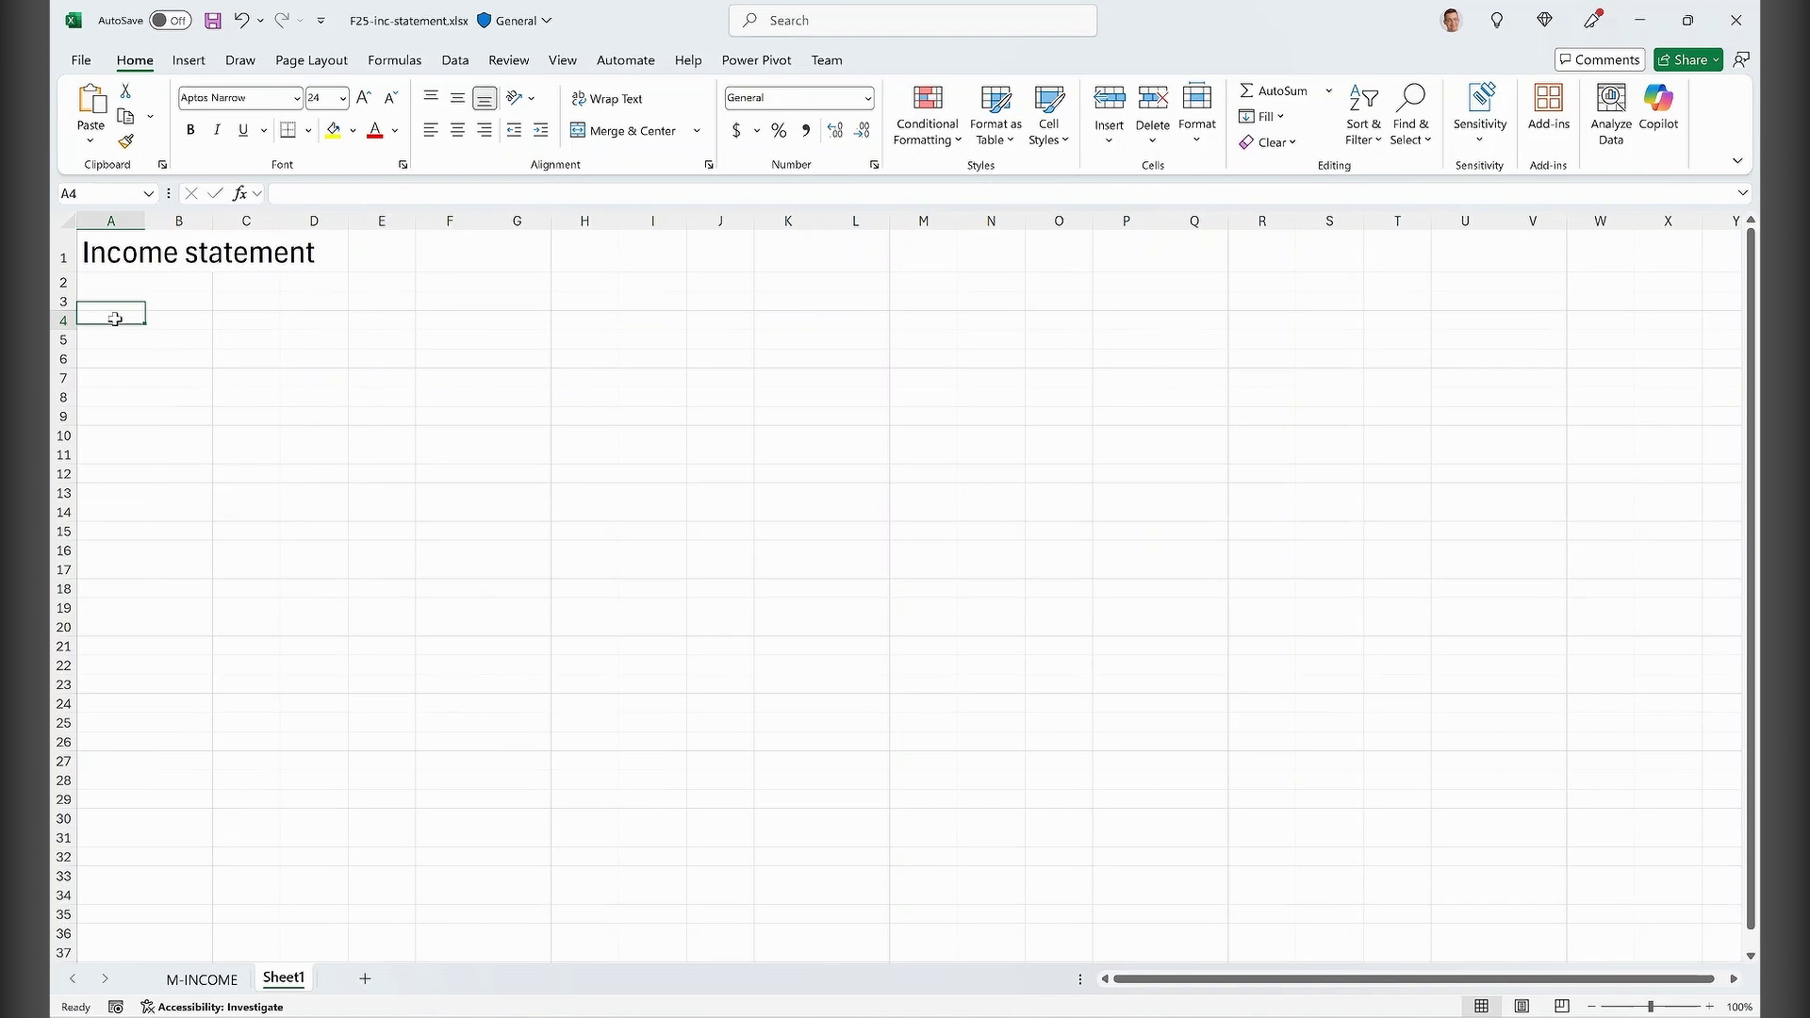
left_click(202, 979)
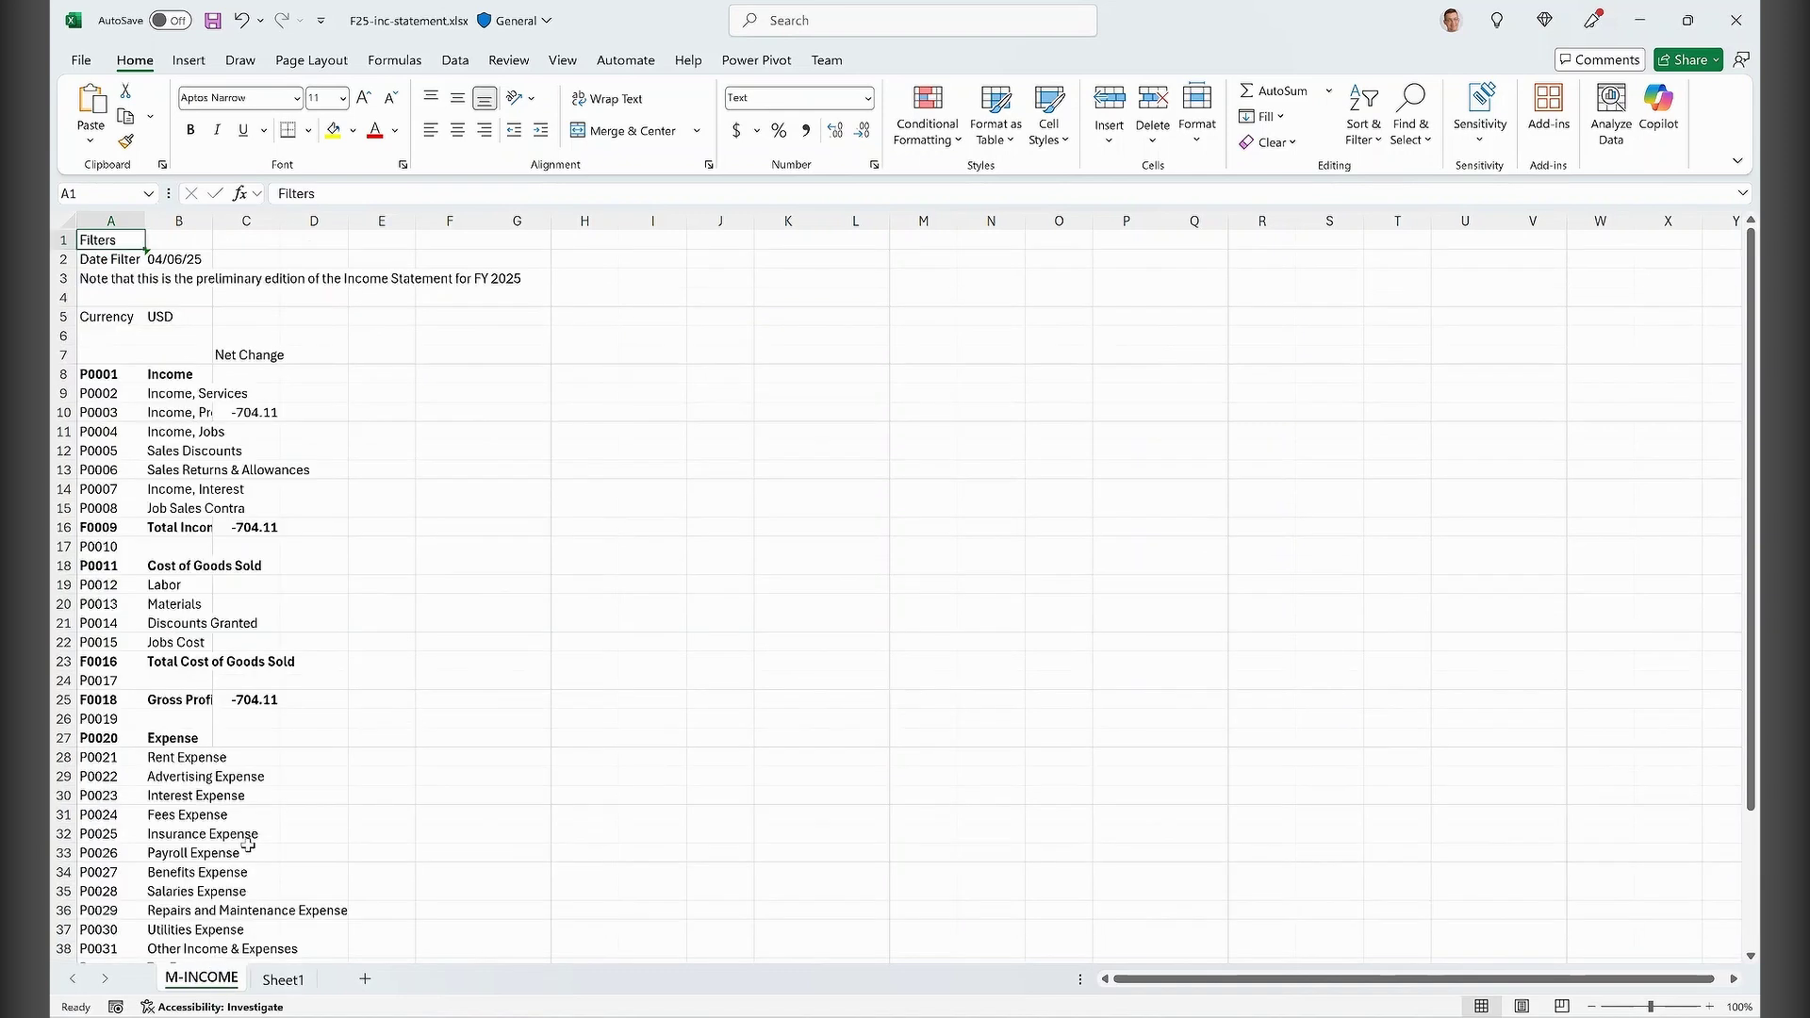
left_click_drag(172, 354, 254, 580)
left_click(185, 359)
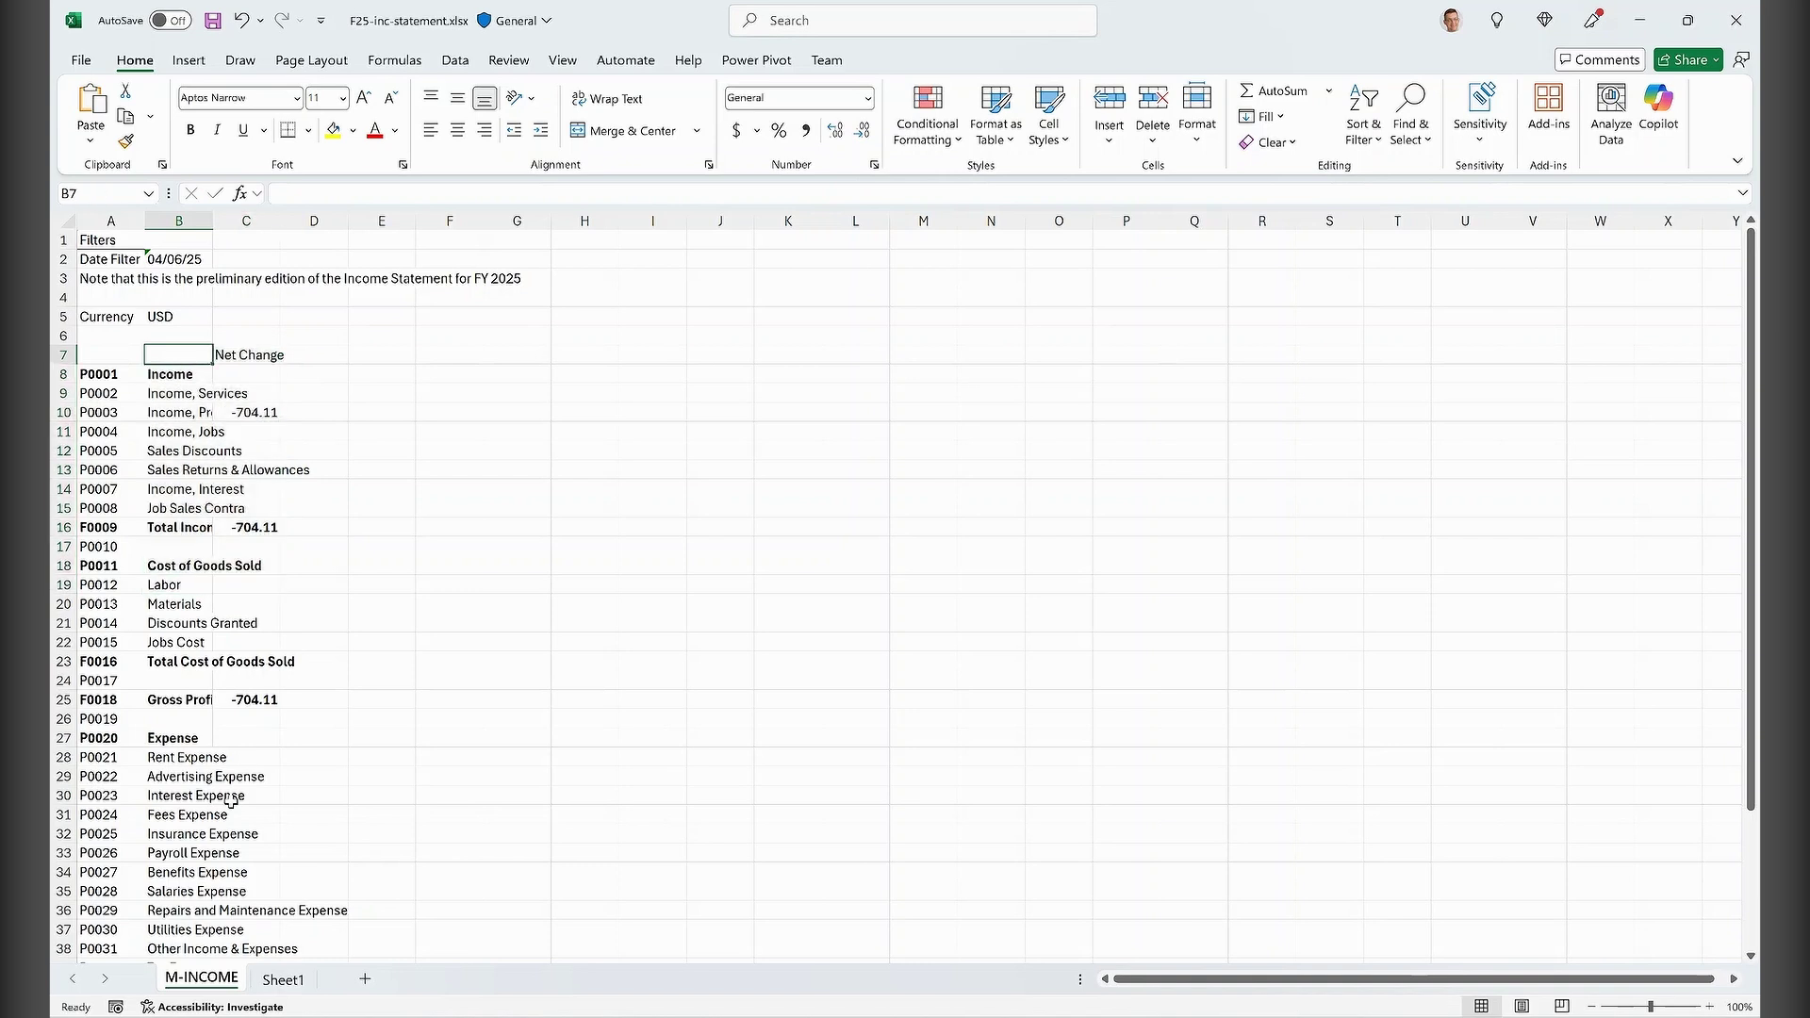
left_click(283, 977)
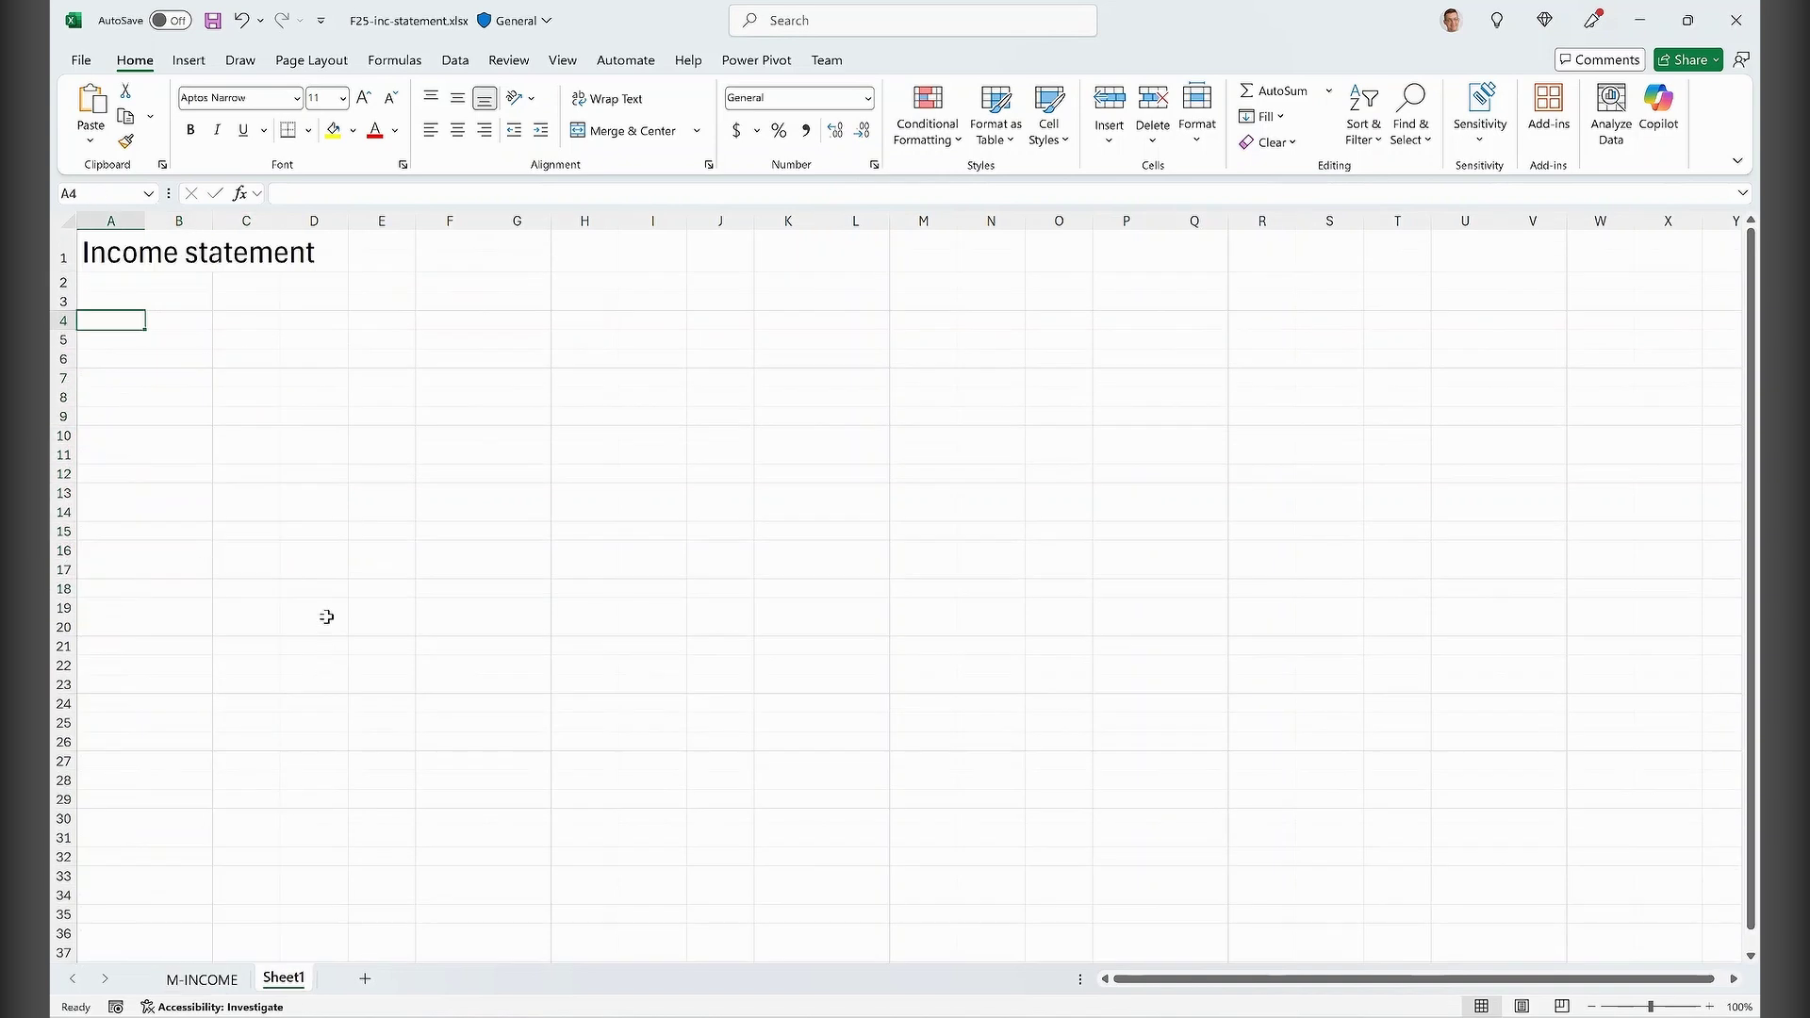
type("=")
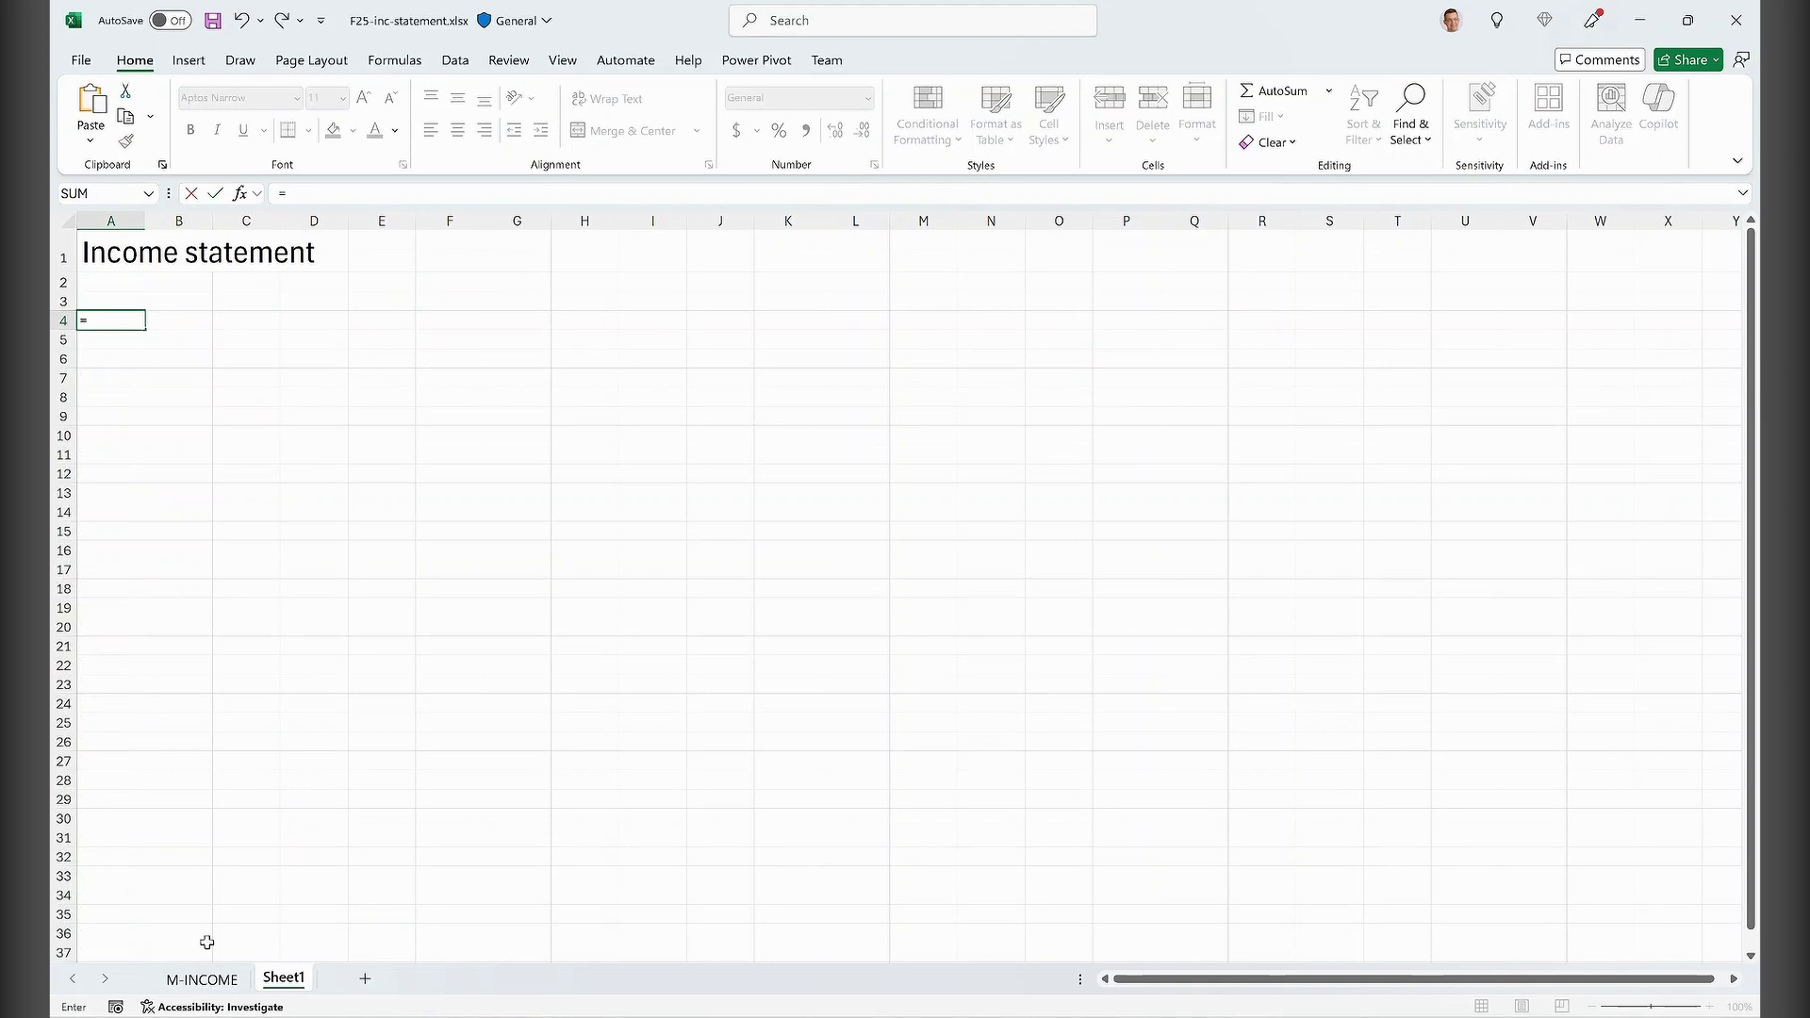
left_click(208, 977)
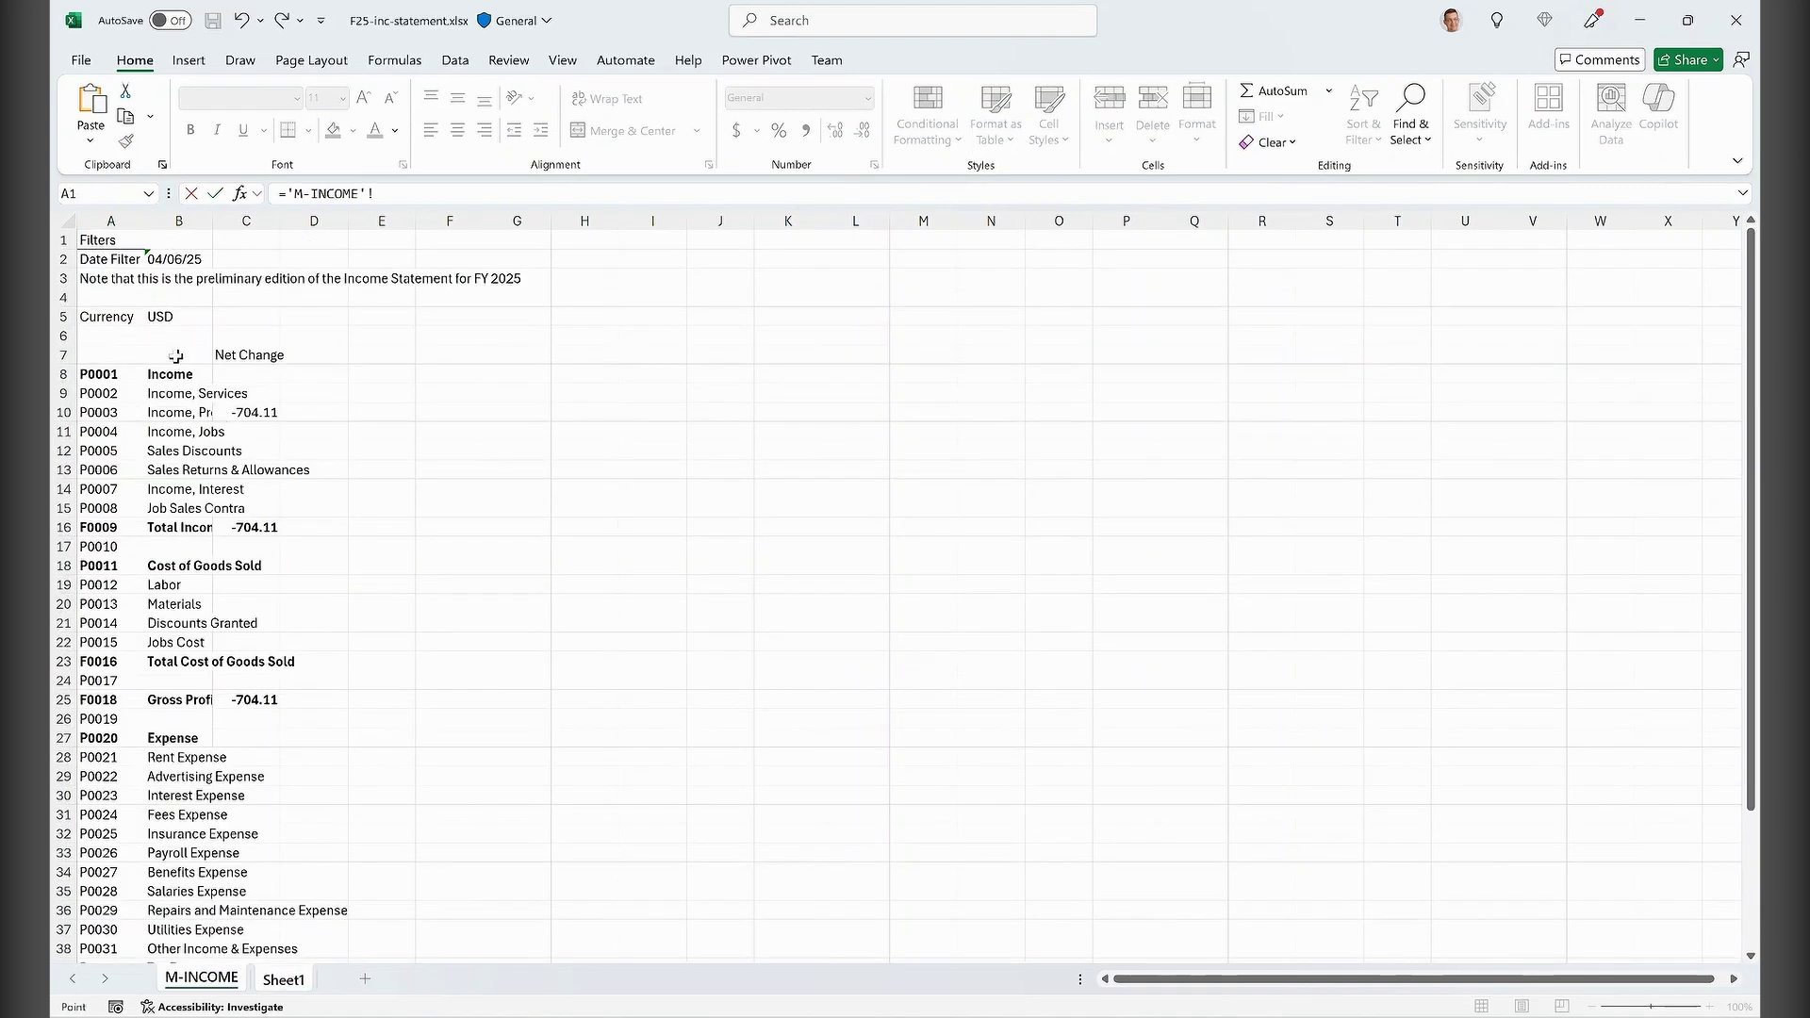
left_click(169, 367)
Step: Fill the M-INCOME link formulas from A4 across to B4 and down to row 33, then autofit column A
key("Return")
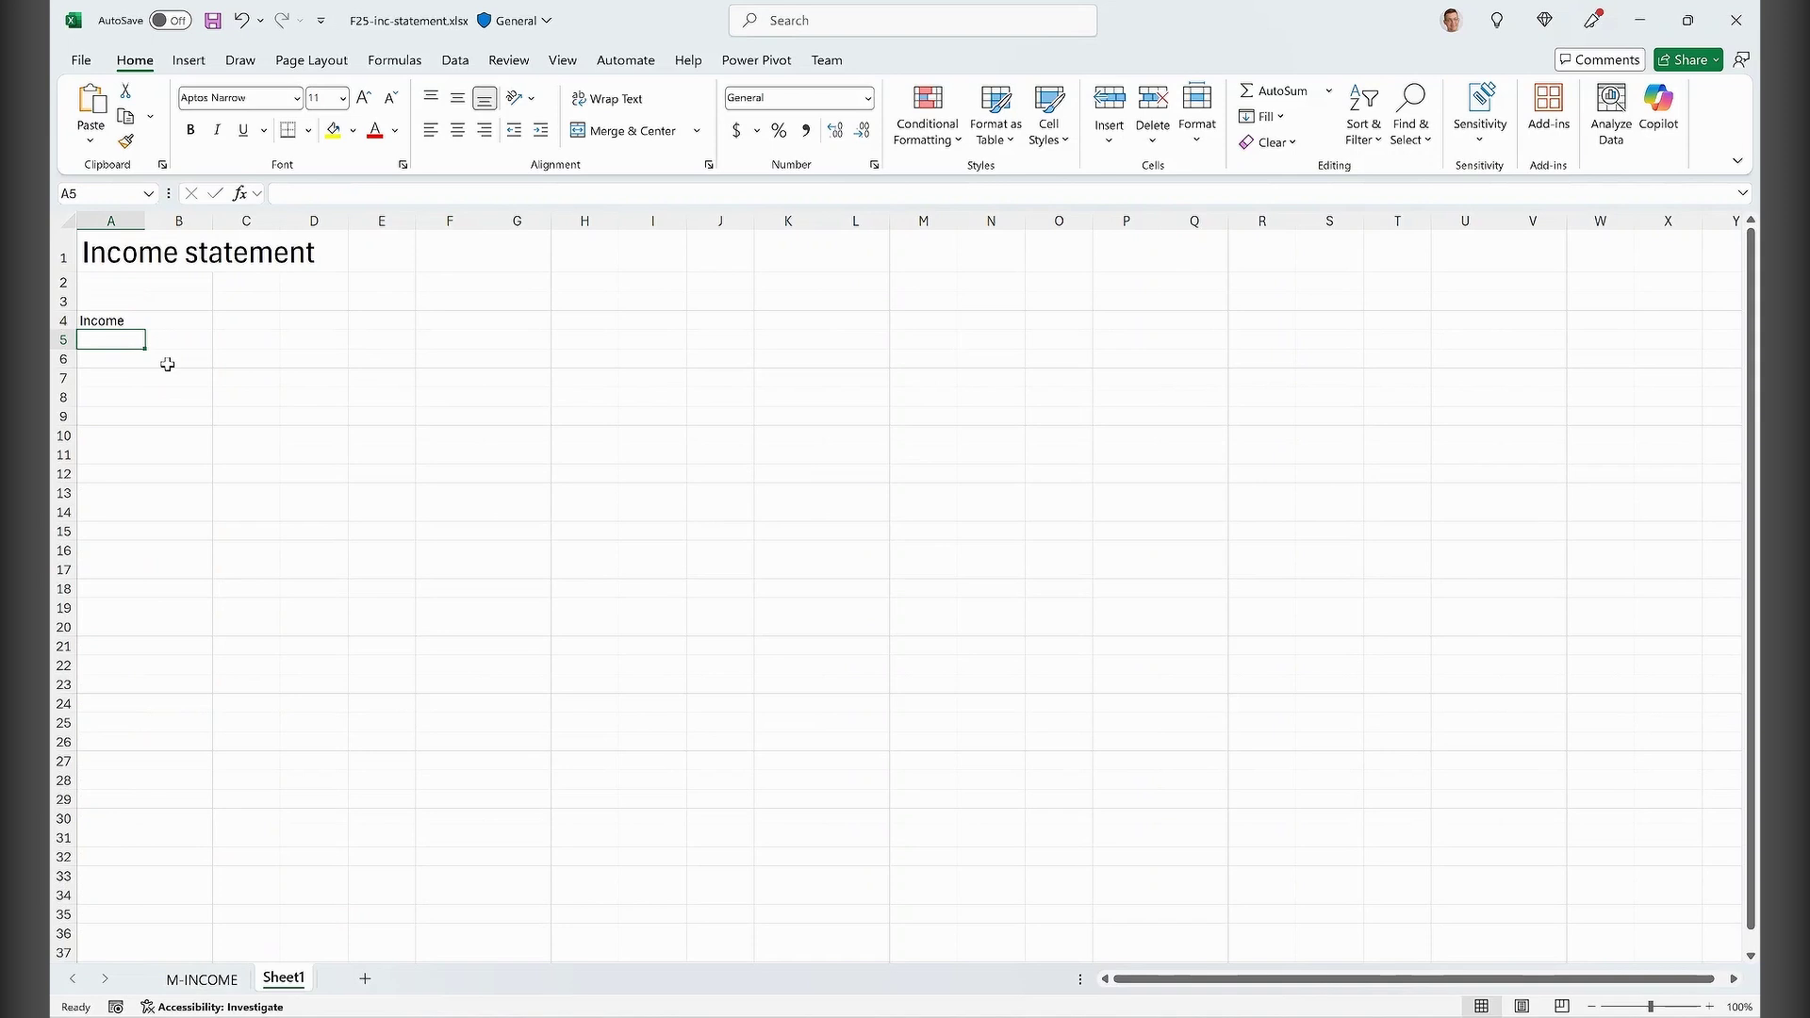
left_click(121, 321)
left_click_drag(151, 332, 224, 882)
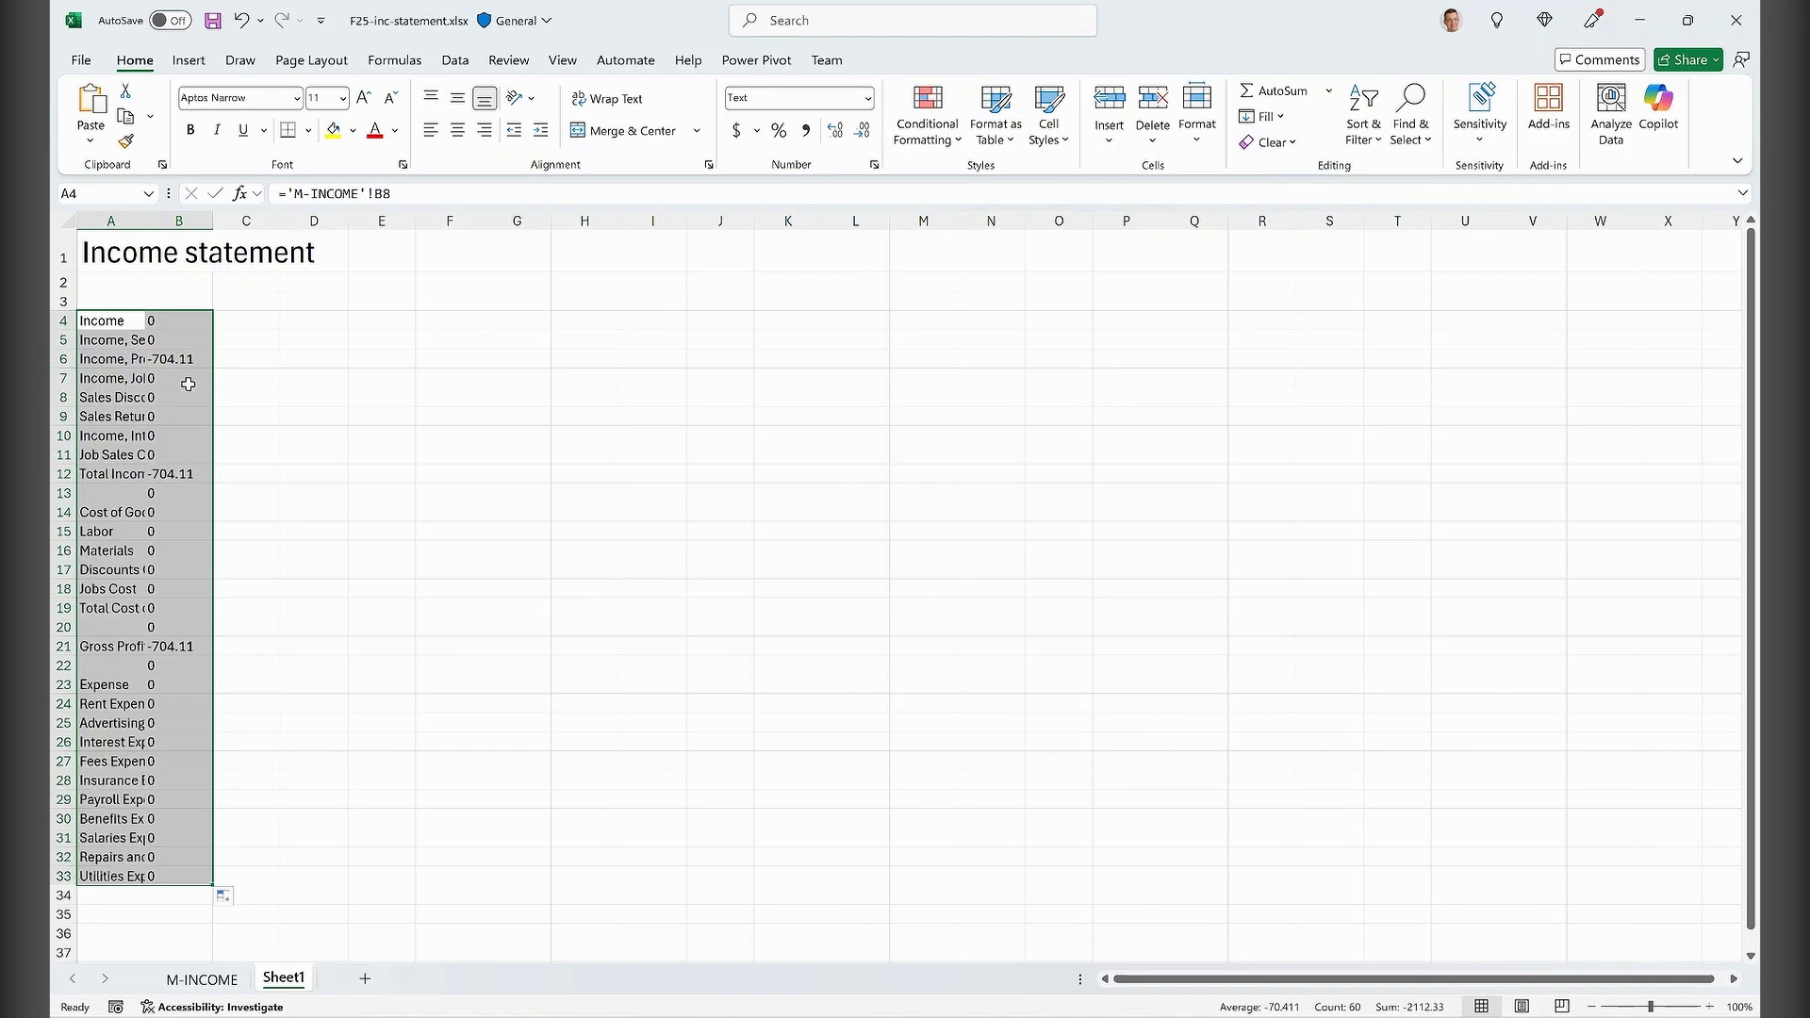
double_click(144, 220)
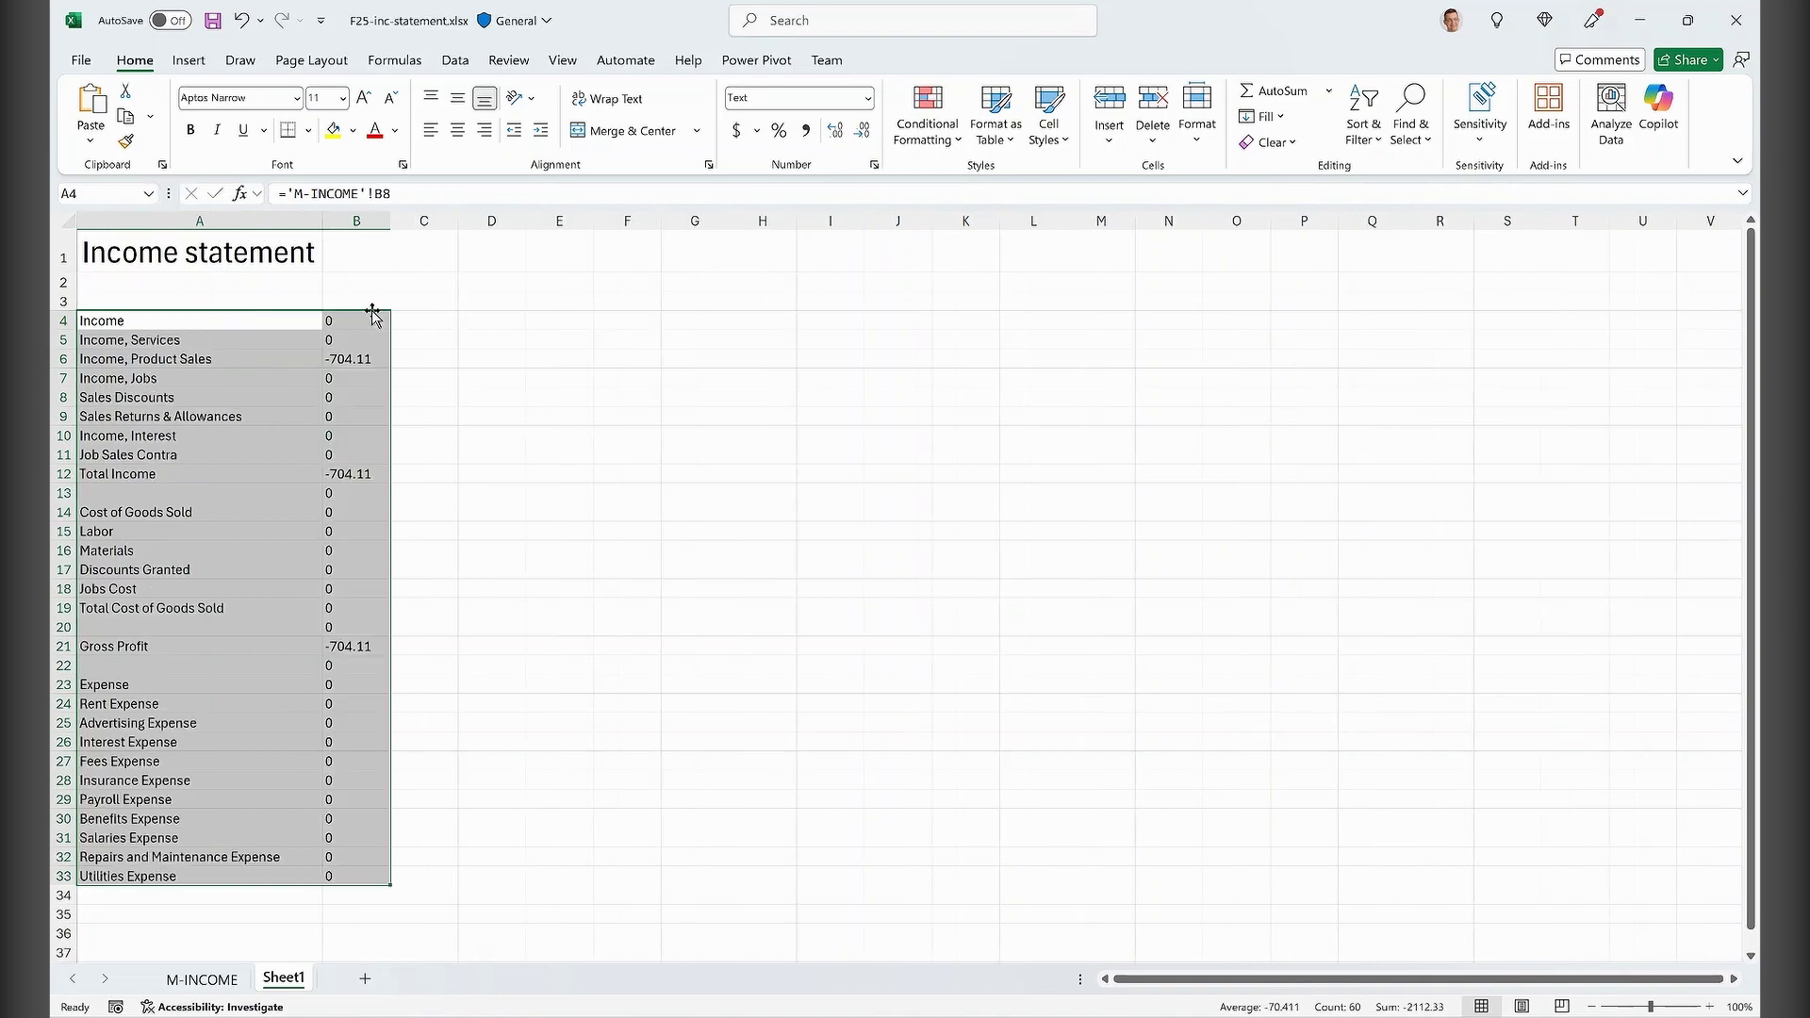
left_click(364, 321)
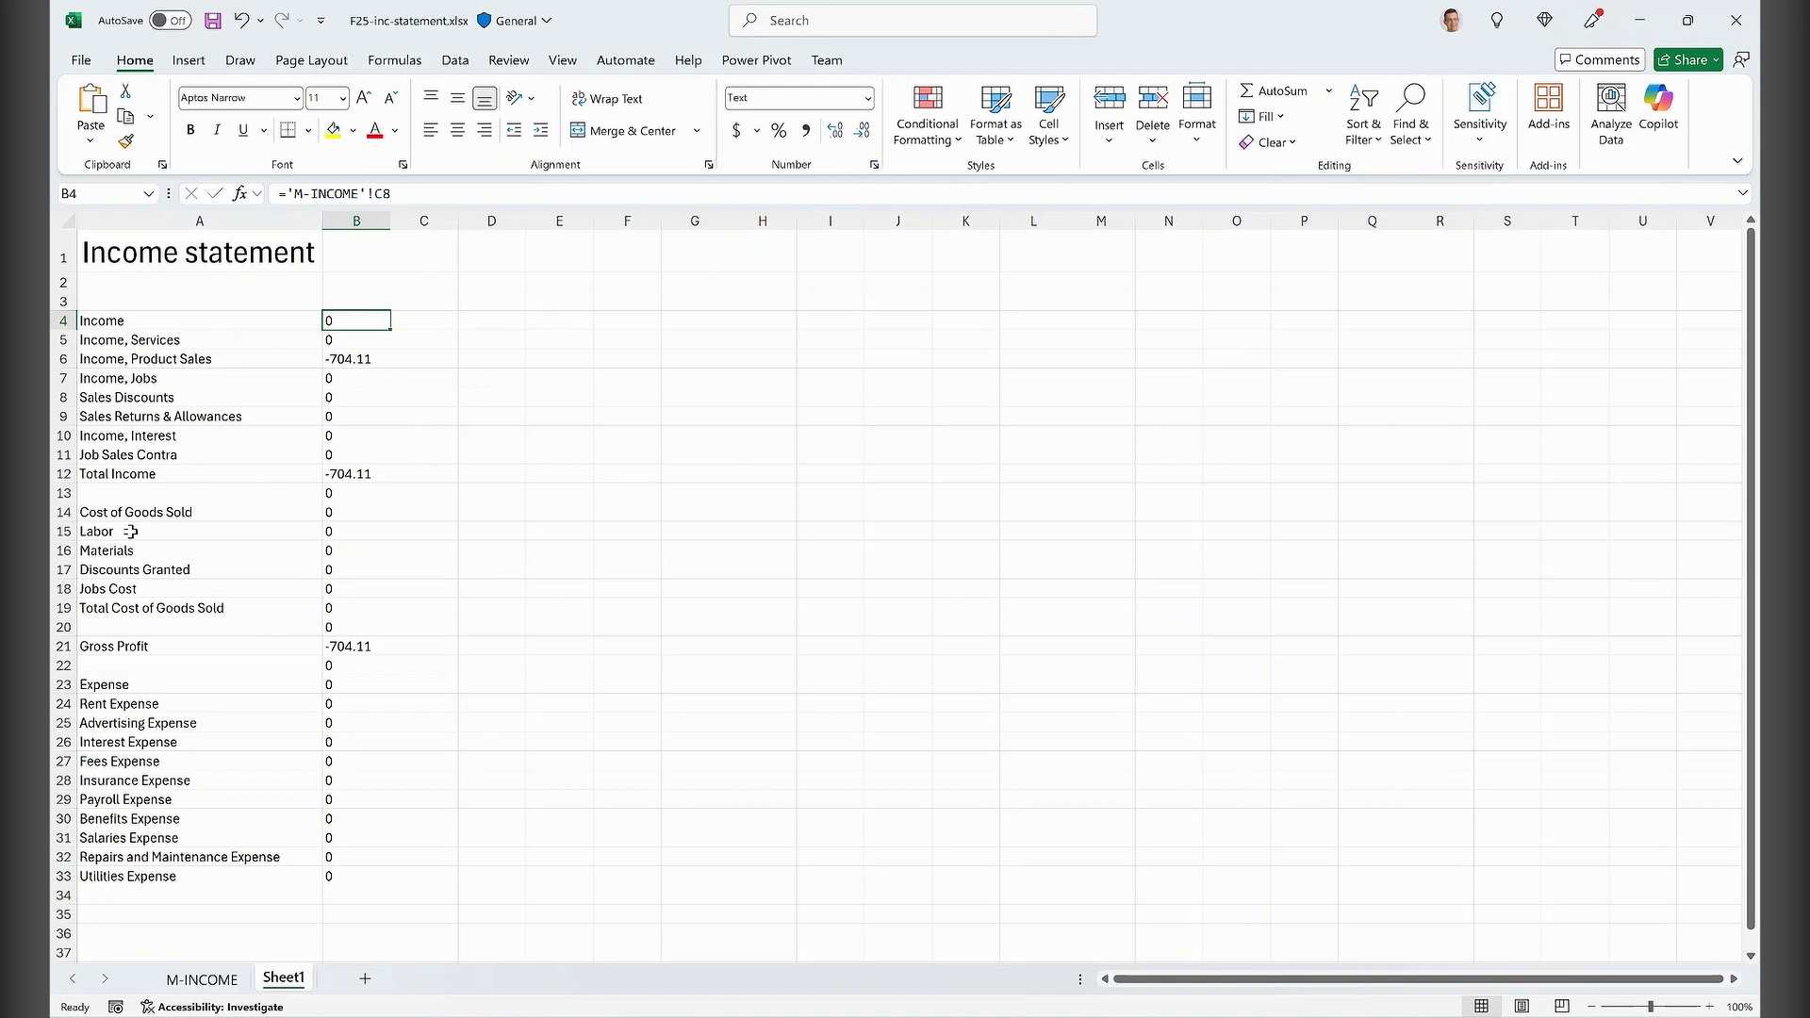
Step: Bold the Total Income (A12), Gross Profit (A21) and Income (A4) labels
left_click(129, 477)
key("ctrl+b")
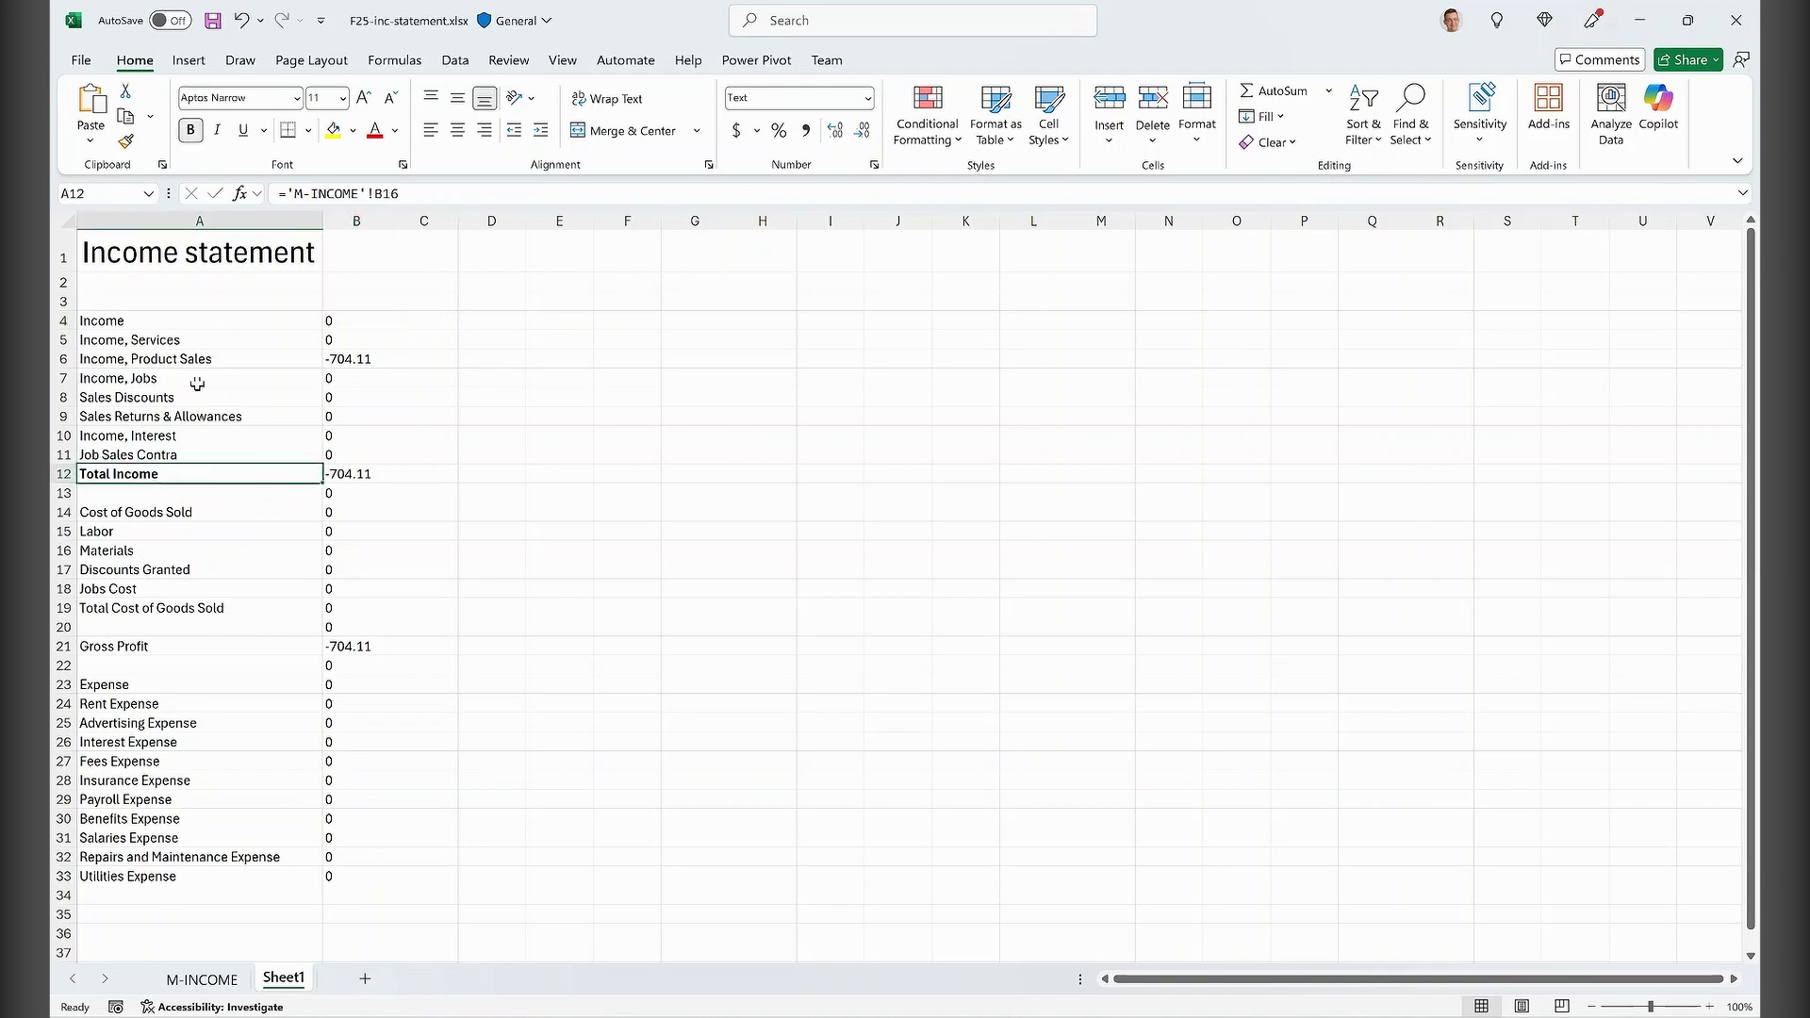
left_click(132, 648)
key("ctrl+b")
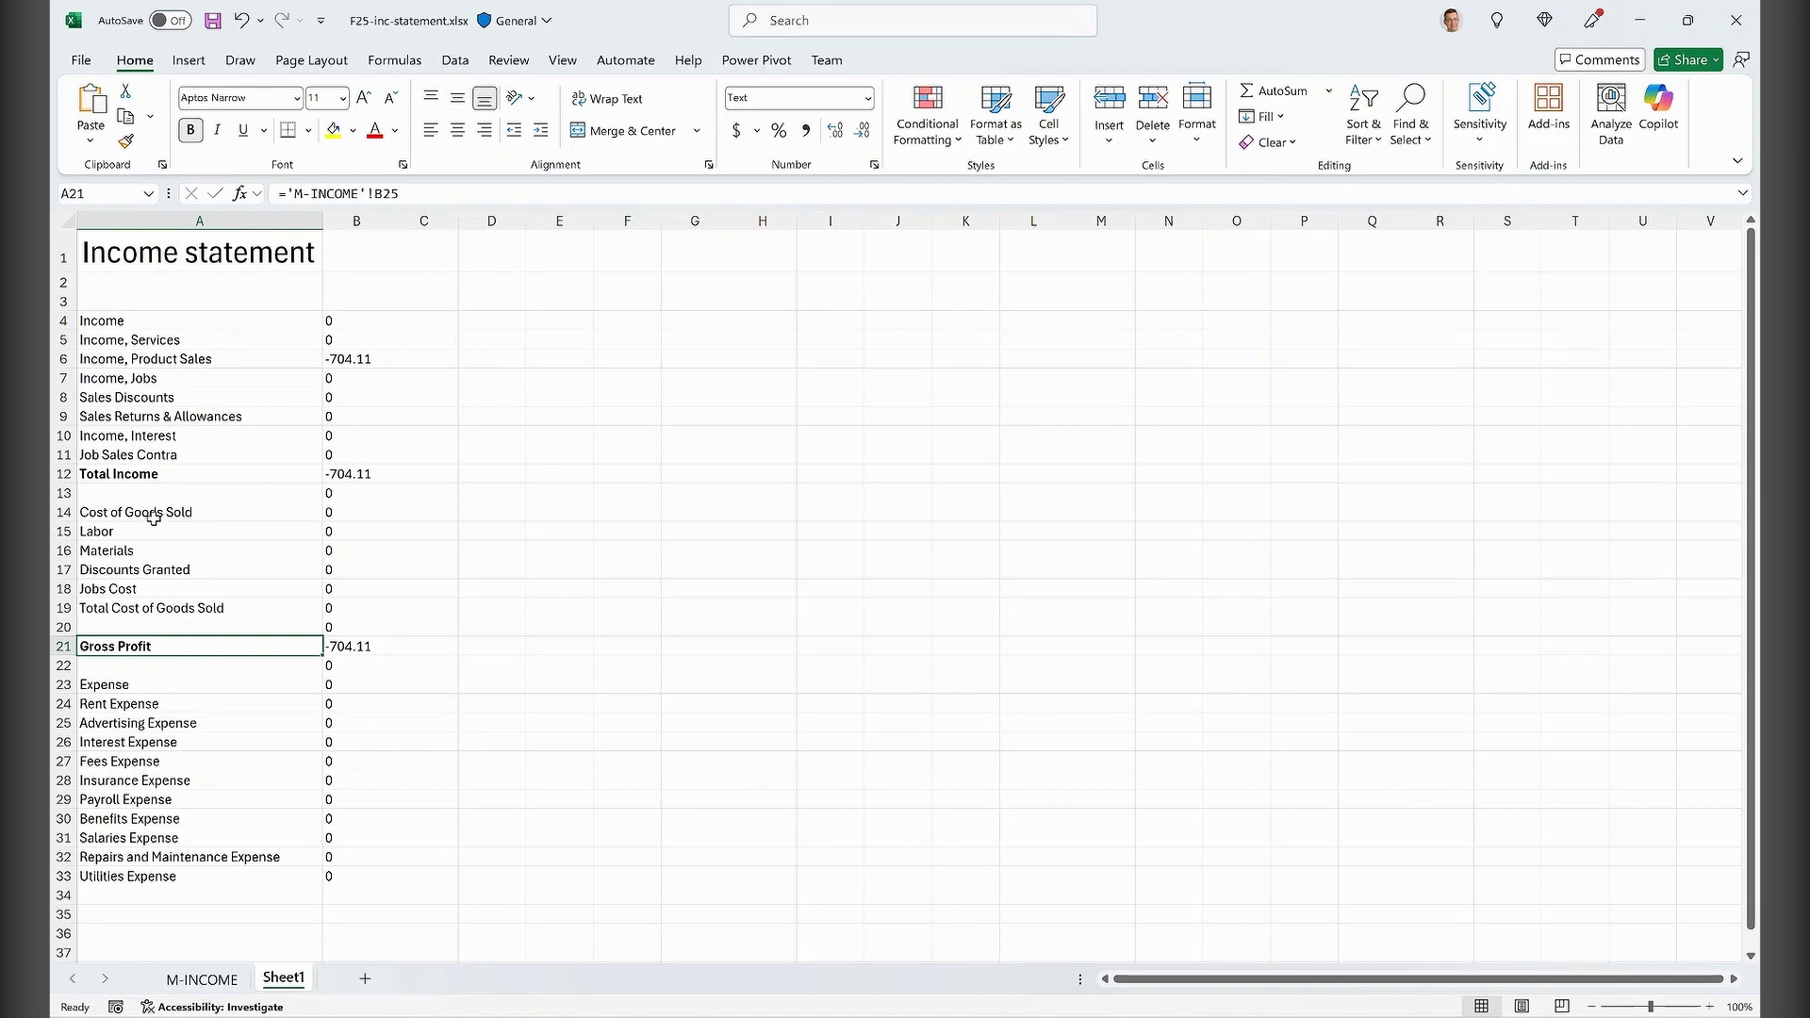
left_click(157, 319)
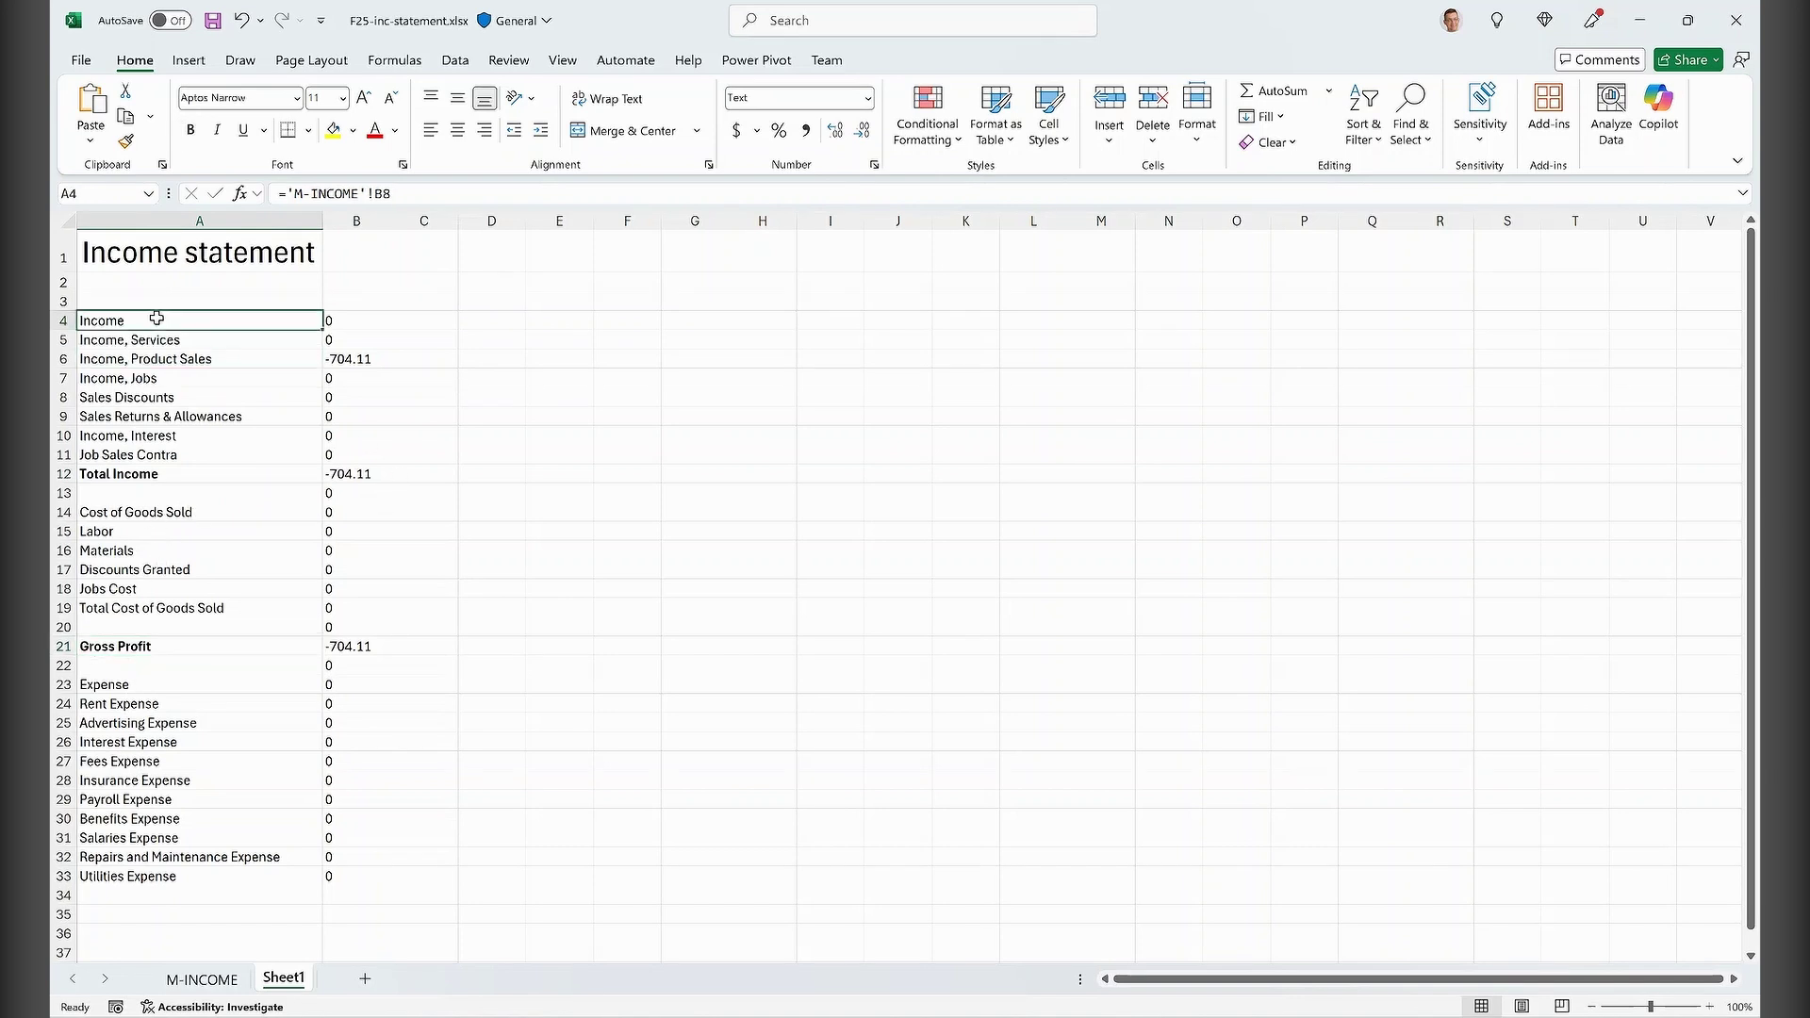
key("ctrl+b")
left_click(362, 318)
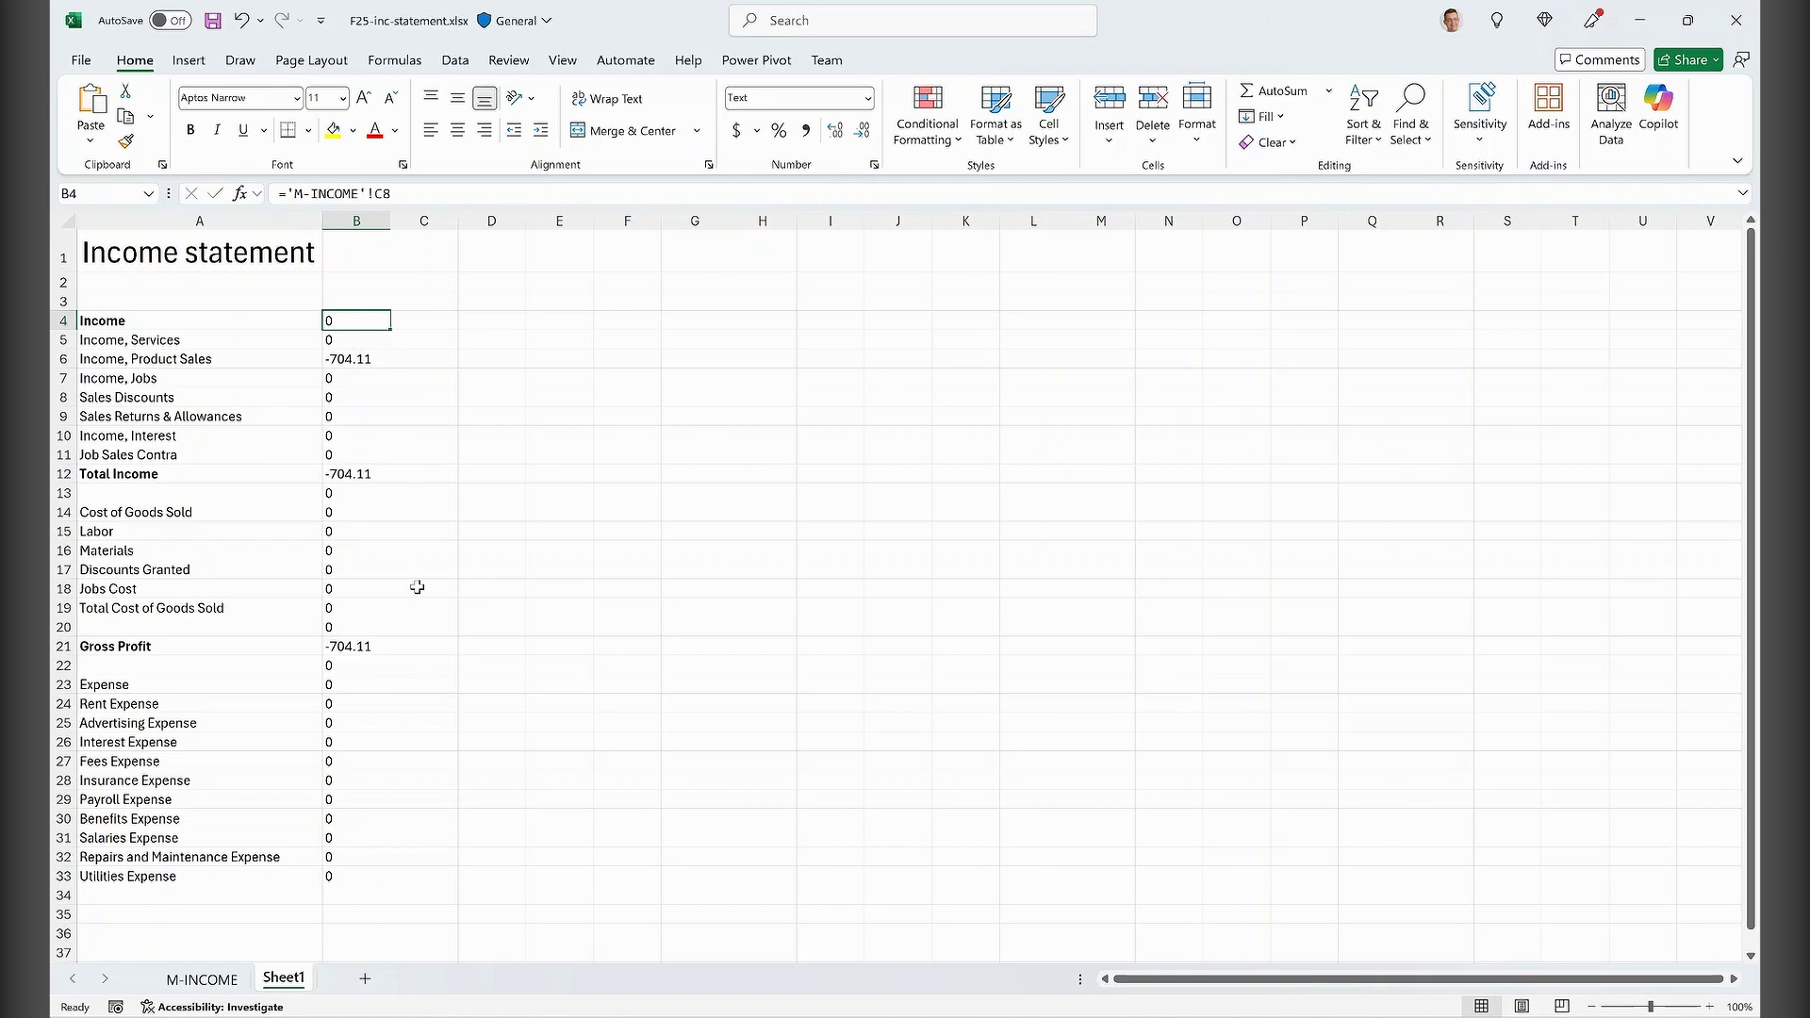
Step: Rename Sheet1 to 'Income statement' using the title text copied from A1
double_click(287, 978)
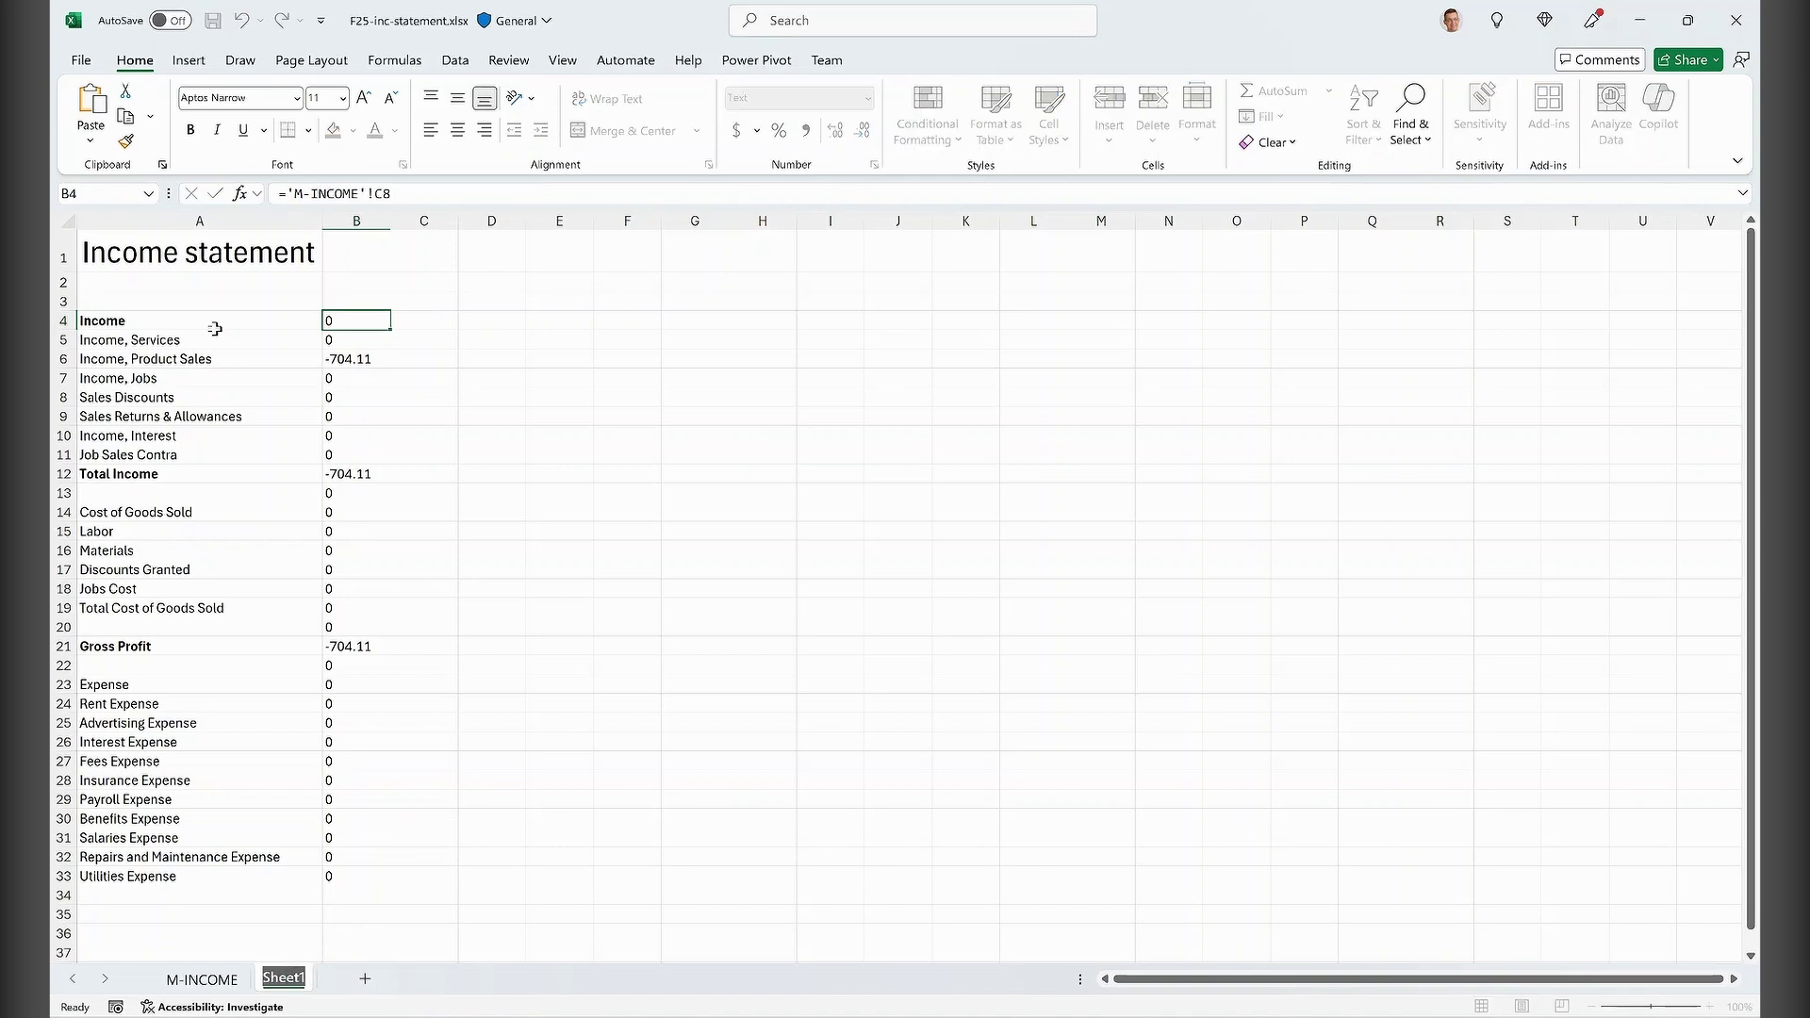
left_click(108, 254)
triple_click(310, 193)
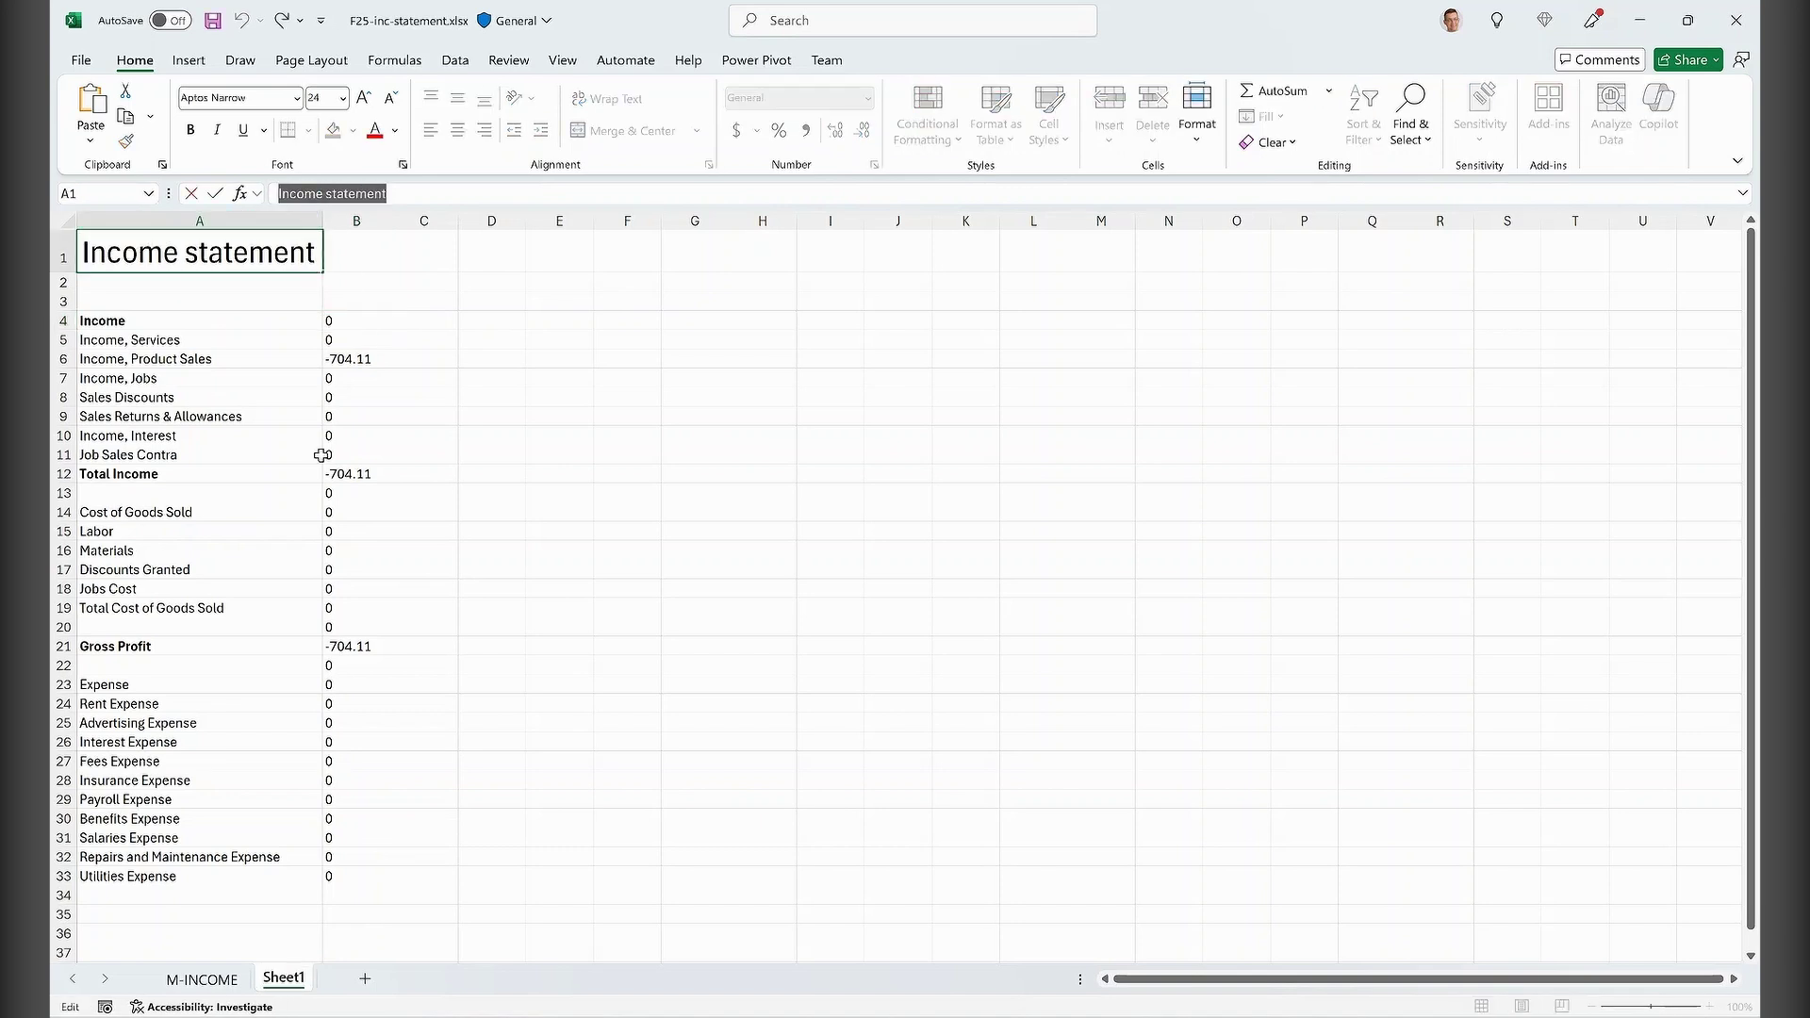
key("ctrl+c")
double_click(284, 977)
key("ctrl+v")
key("Return")
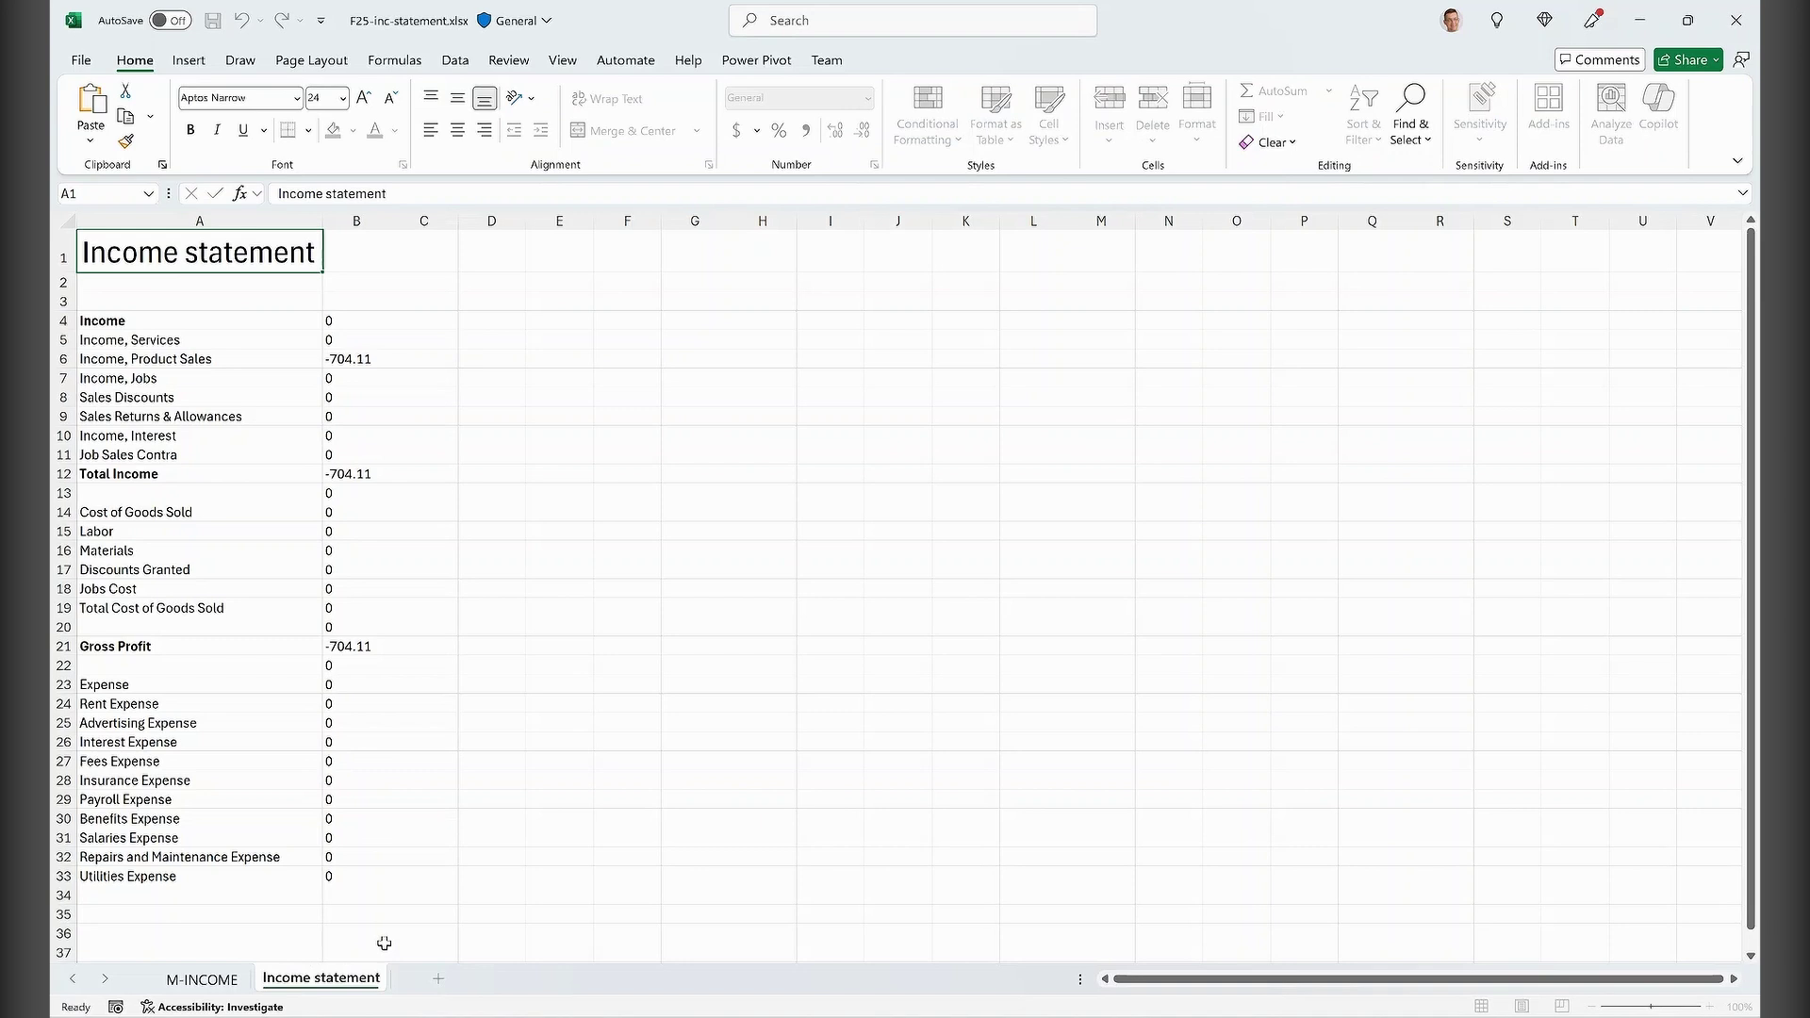
Step: Hide the M-INCOME worksheet
left_click(222, 980)
right_click(219, 981)
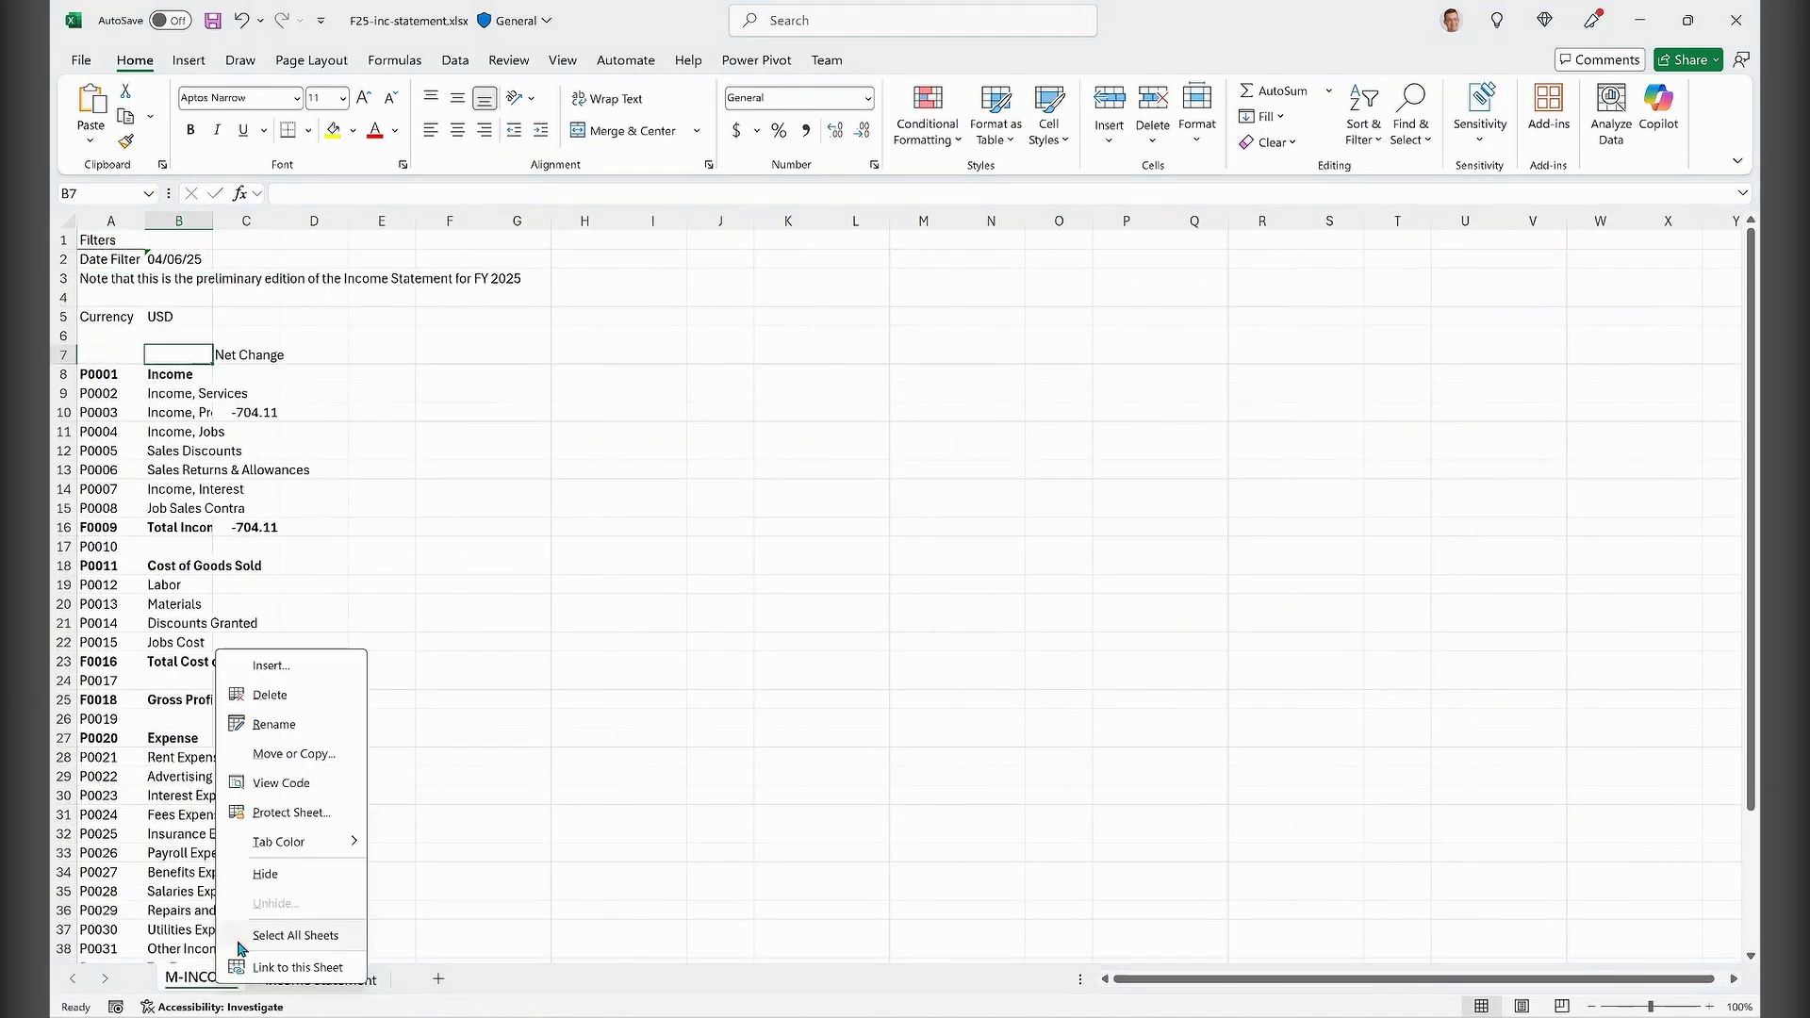
left_click(269, 874)
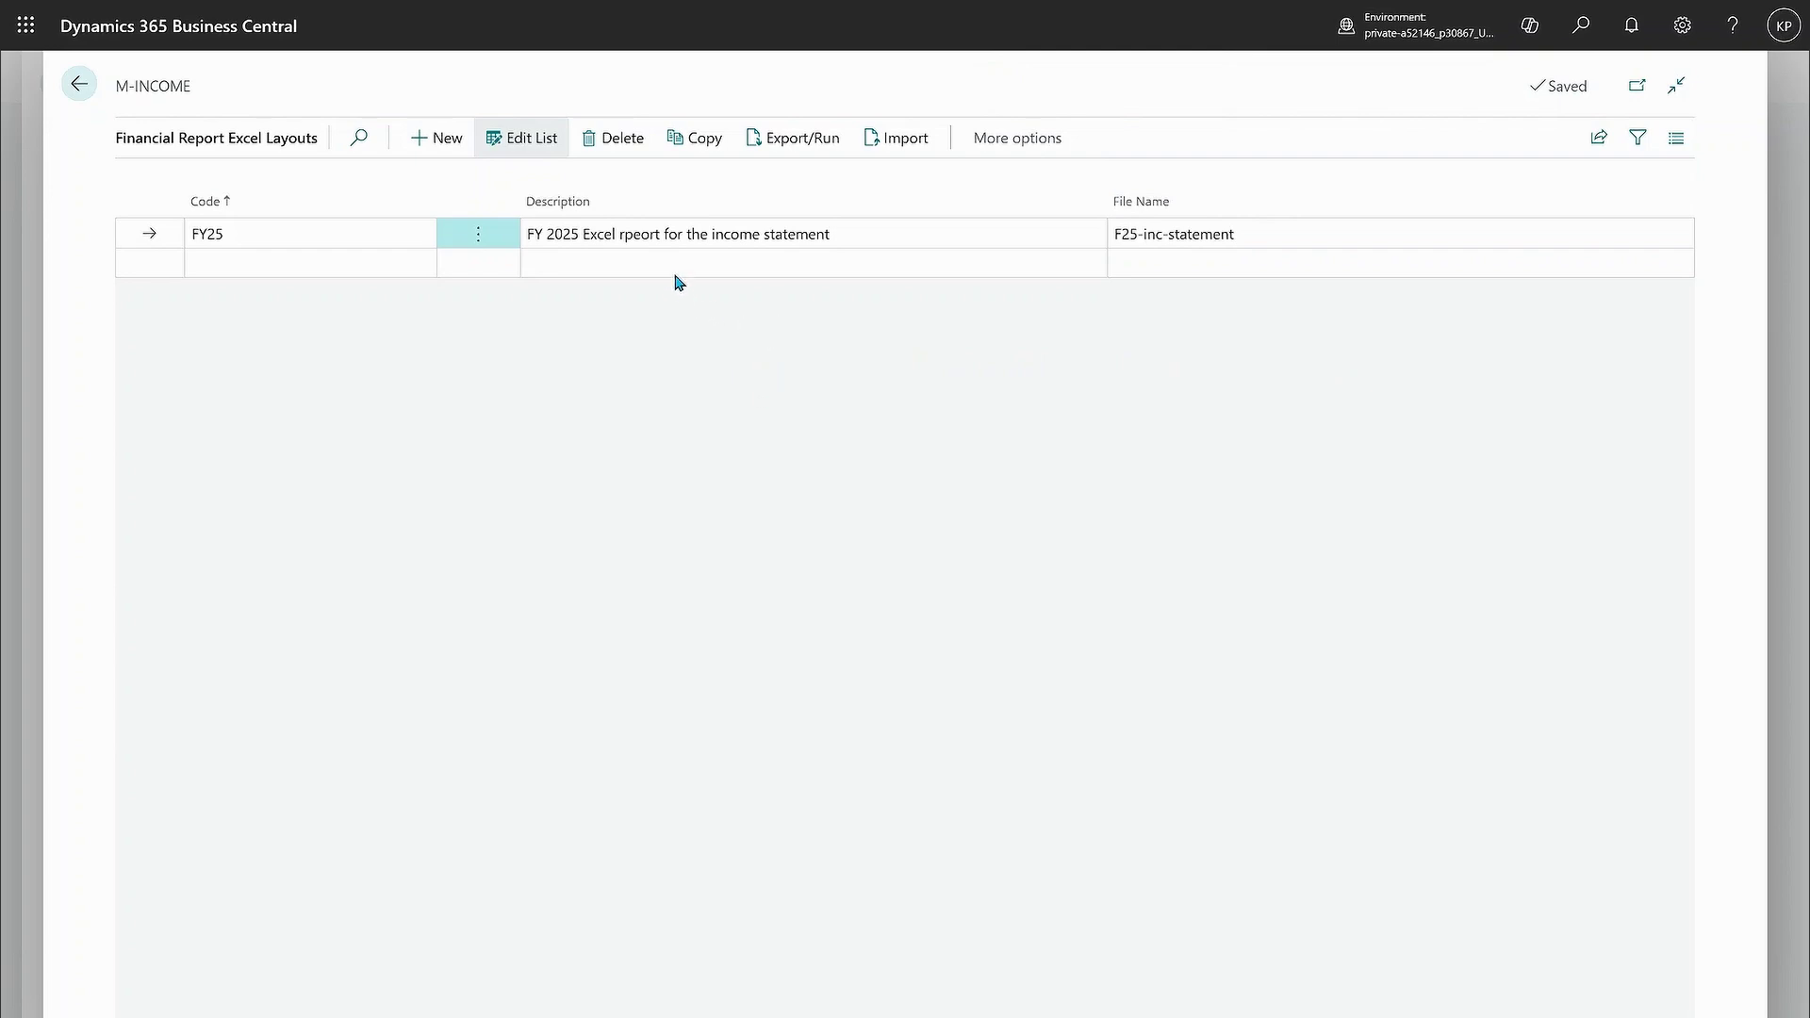
Step: Begin a layout file import, then cancel the file upload dialog
left_click(903, 144)
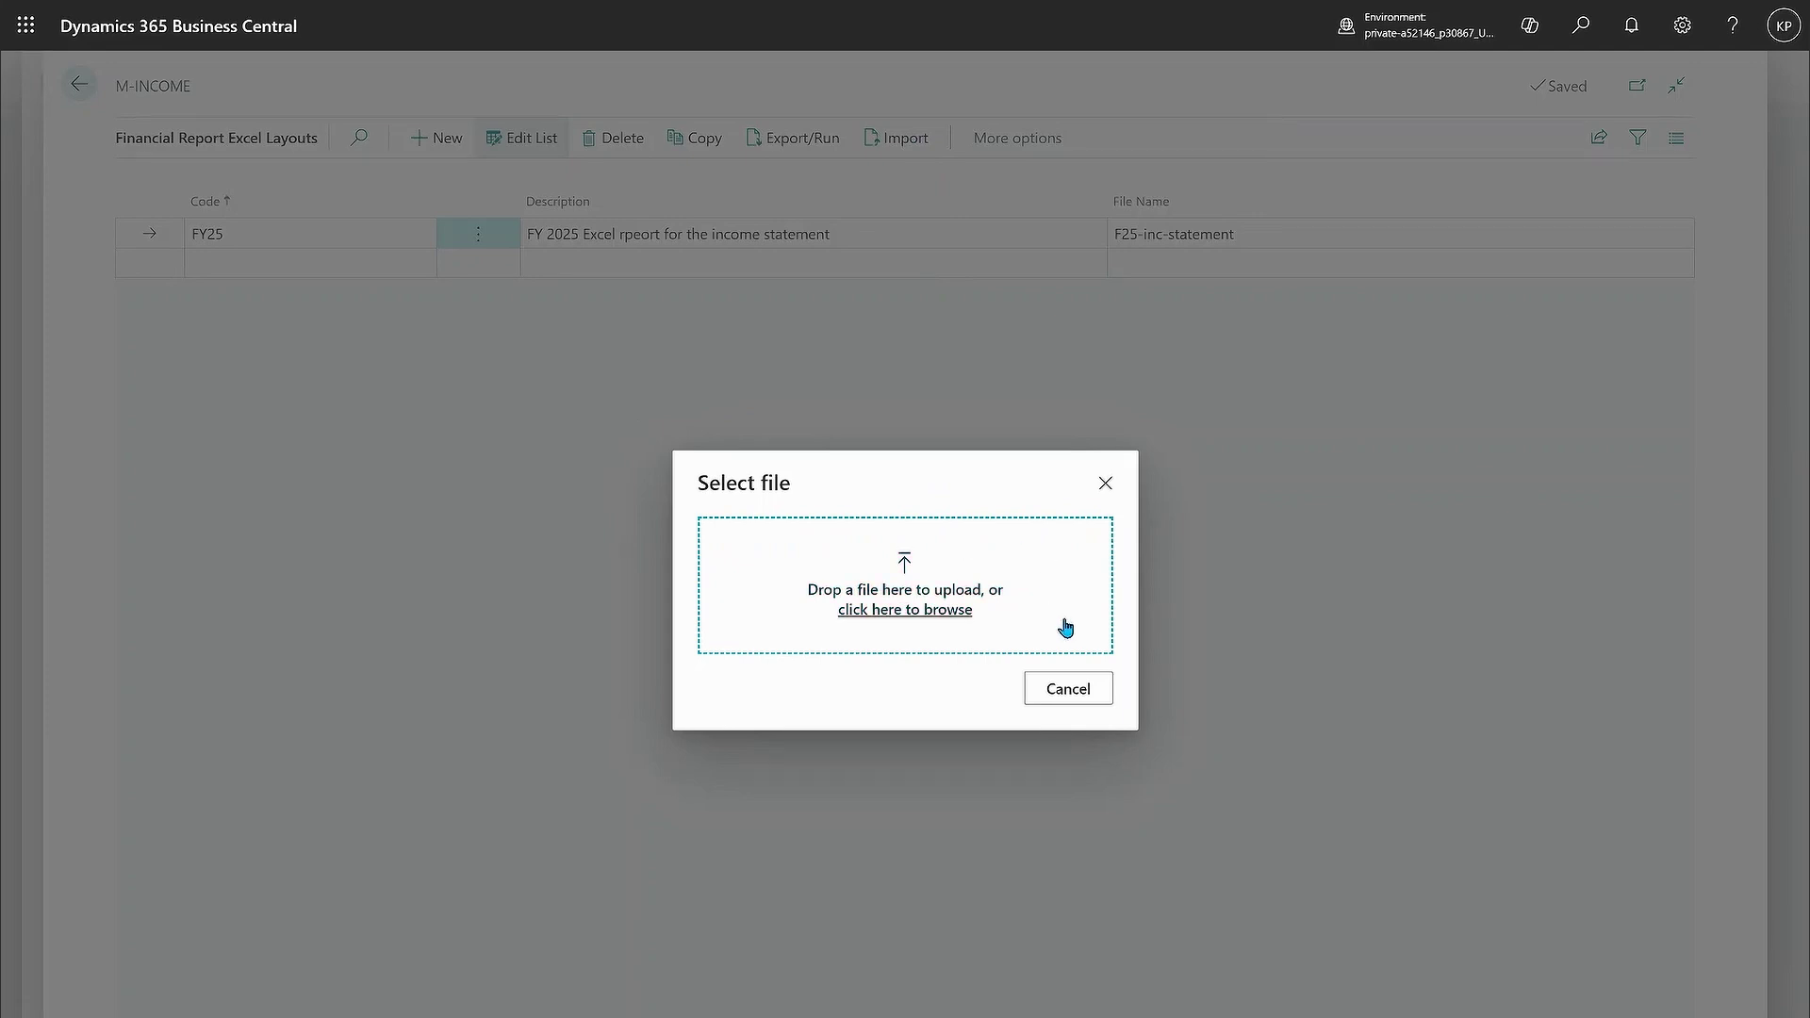
key("Escape")
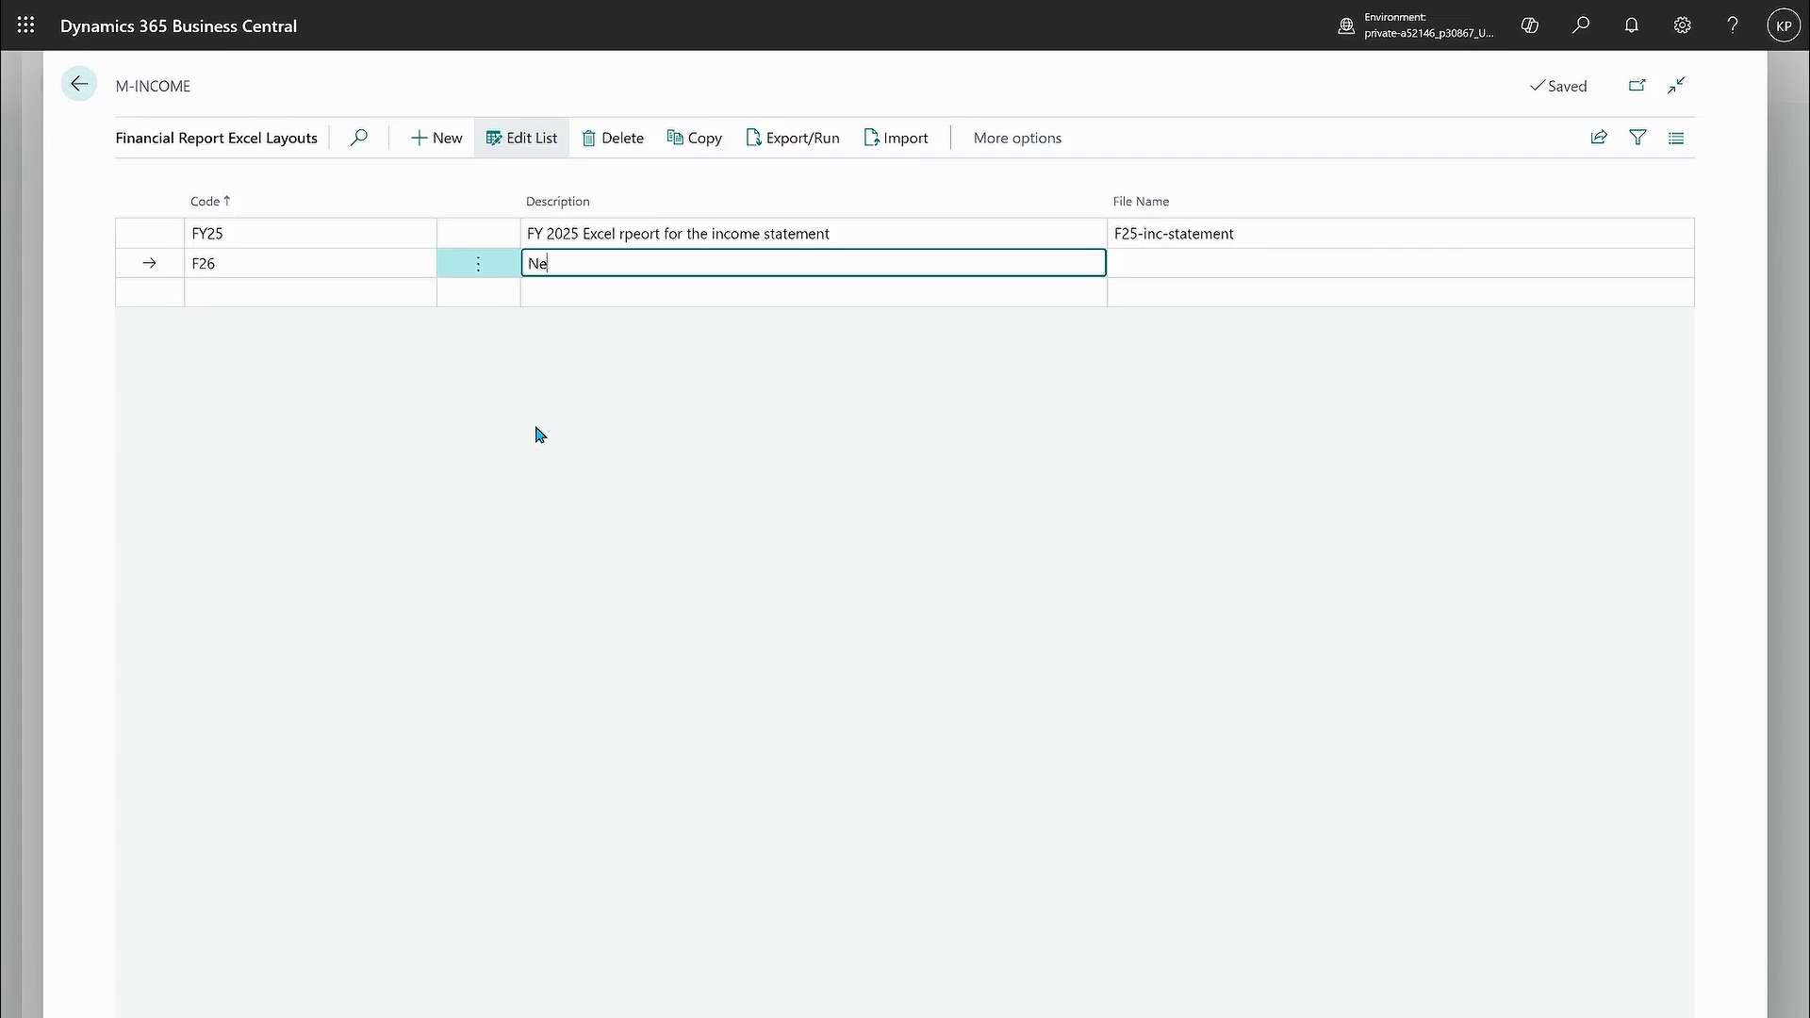
Step: Finish the F26 layout description as 'New version' and briefly check the FY25 row's actions menu
type("n")
key("Tab")
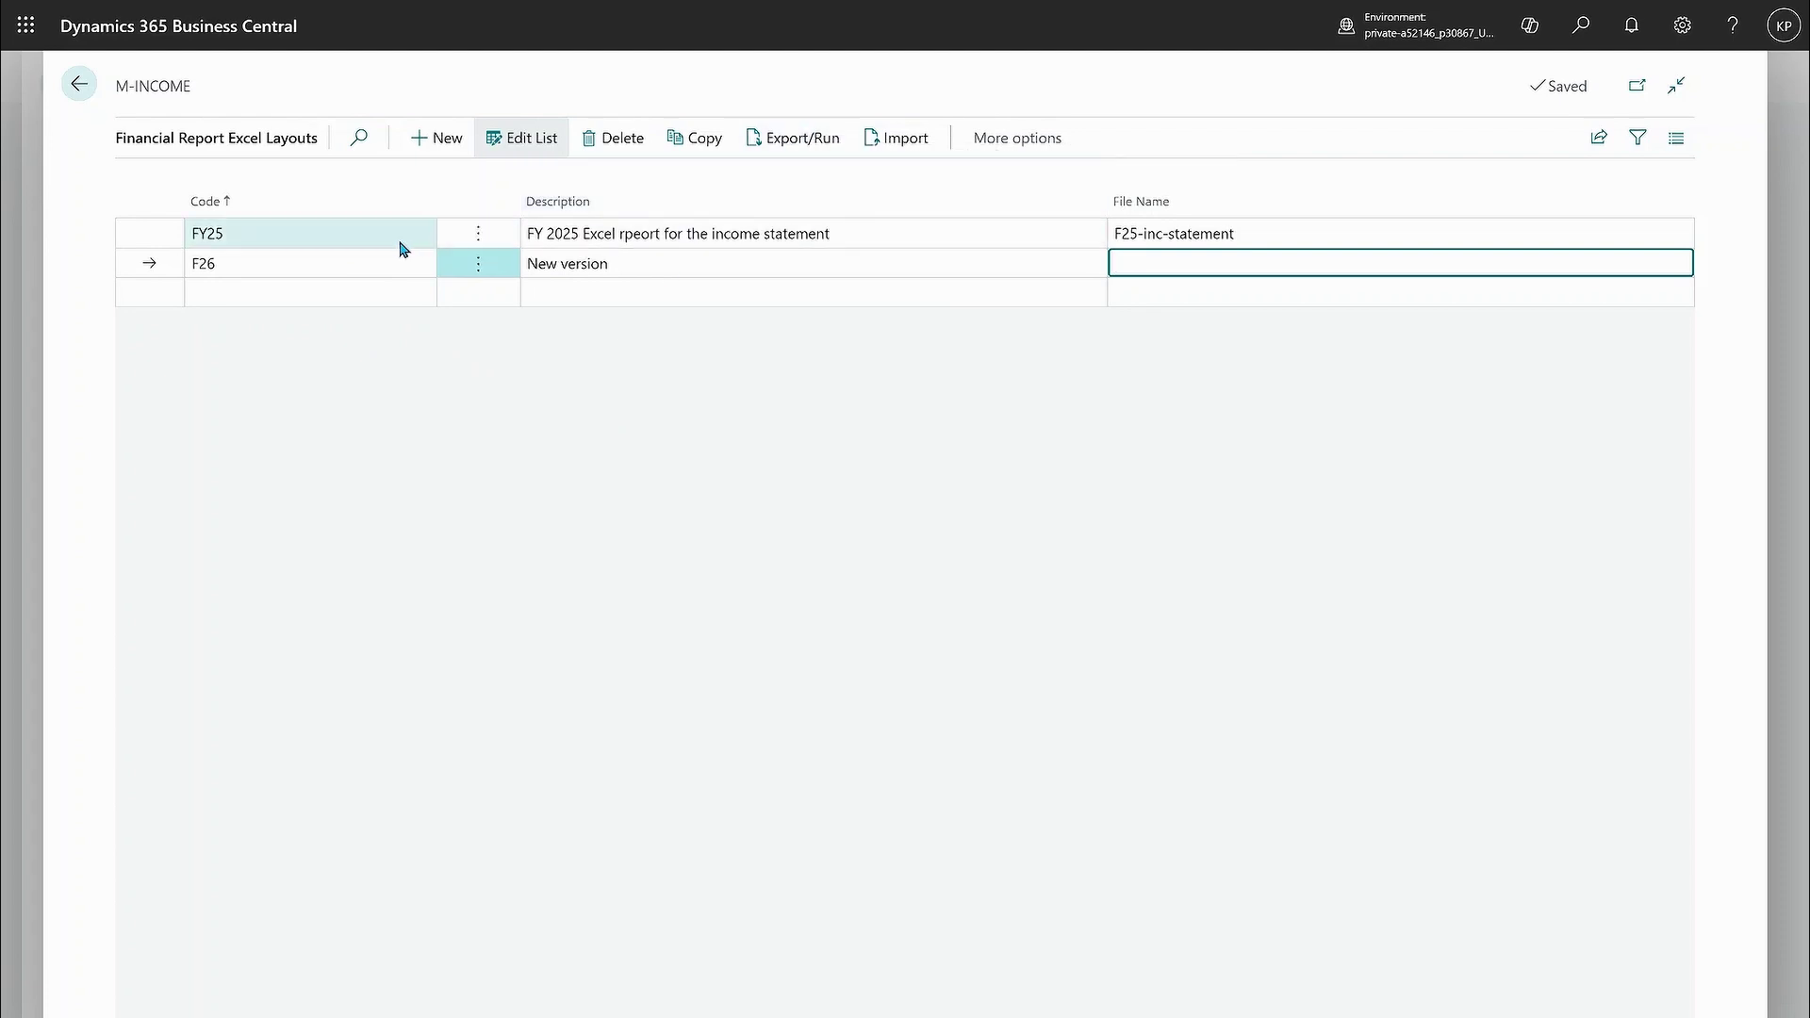
left_click(494, 234)
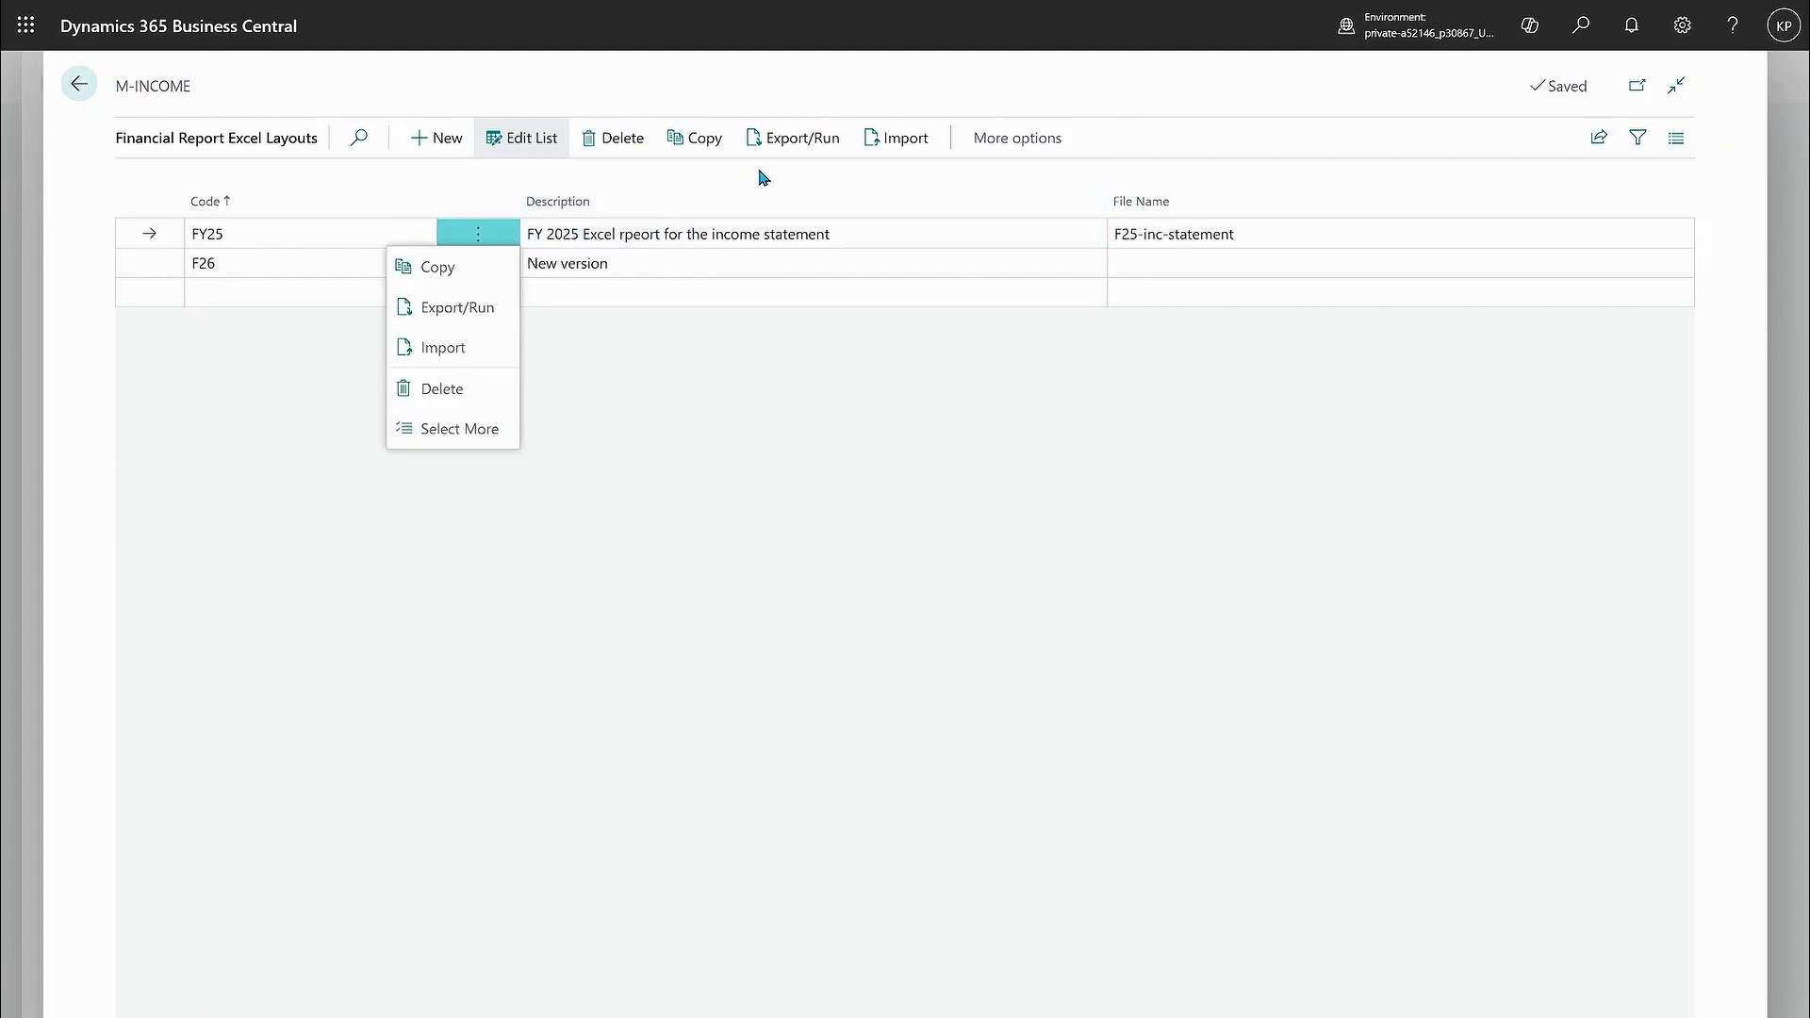
left_click(783, 144)
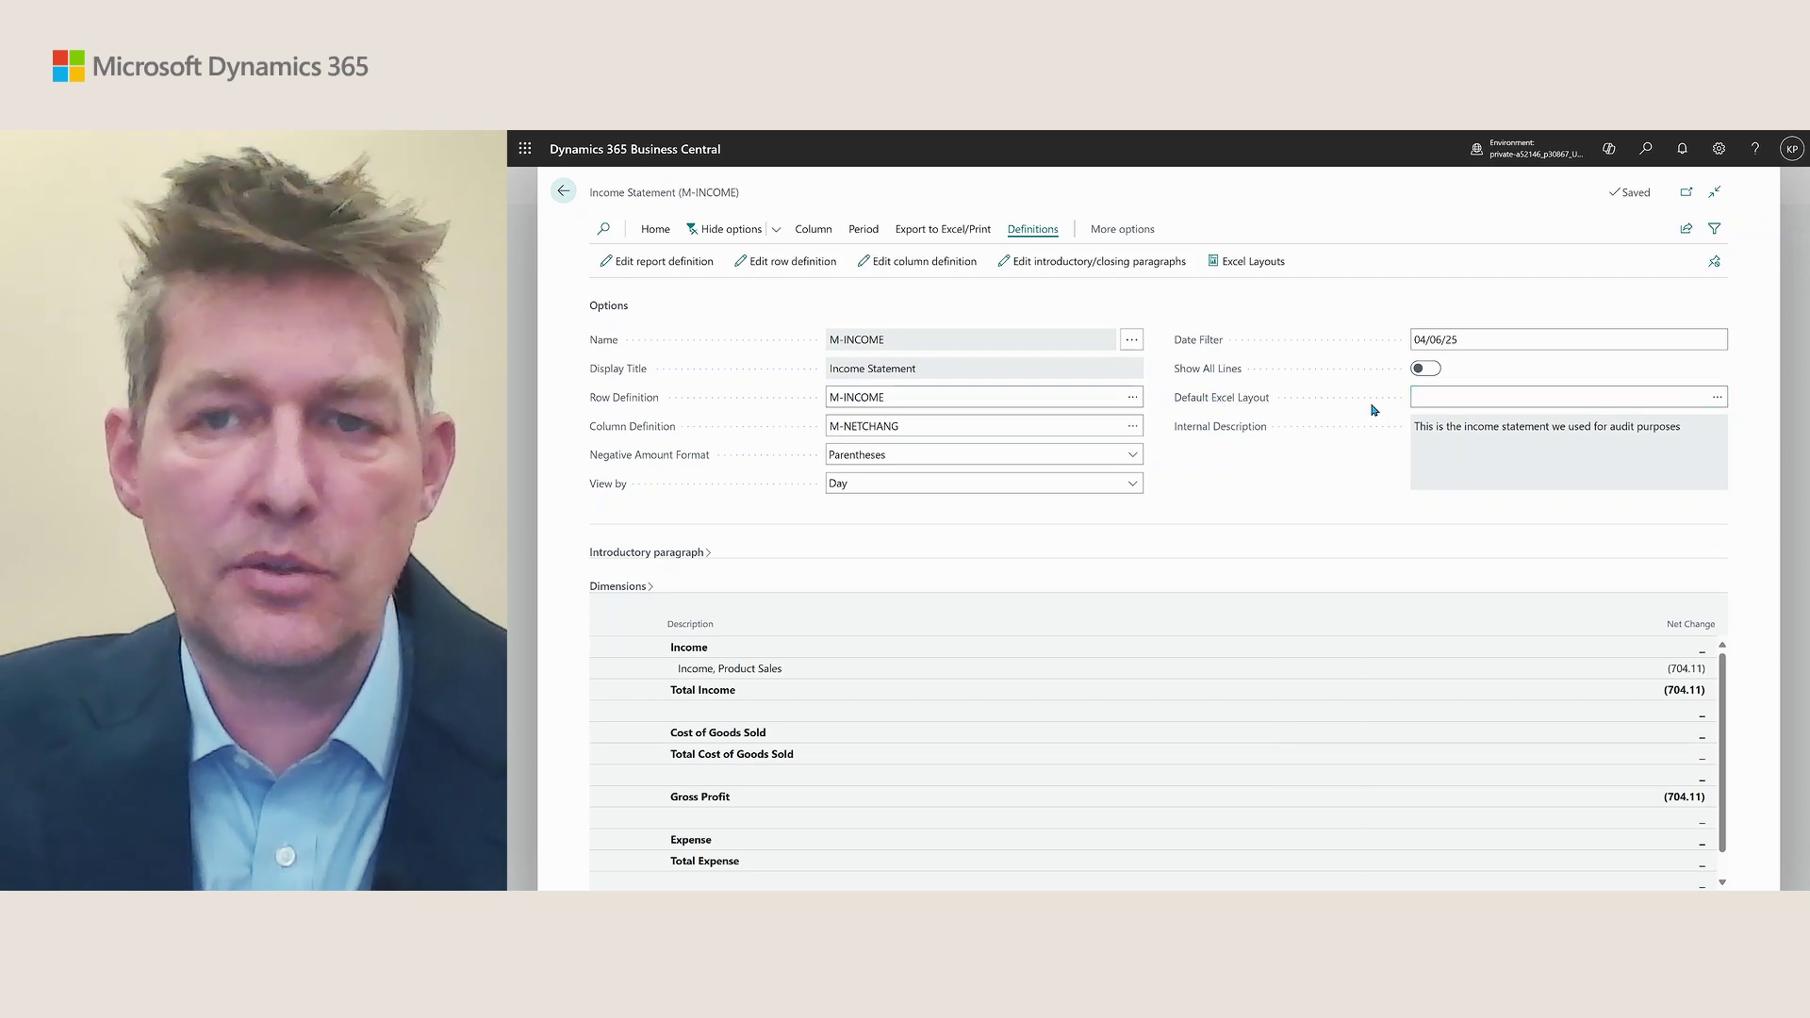
Step: Choose FY25 as the Income Statement's Default Excel Layout and show the Export to Excel/Print actions
left_click(1720, 399)
left_click(1720, 399)
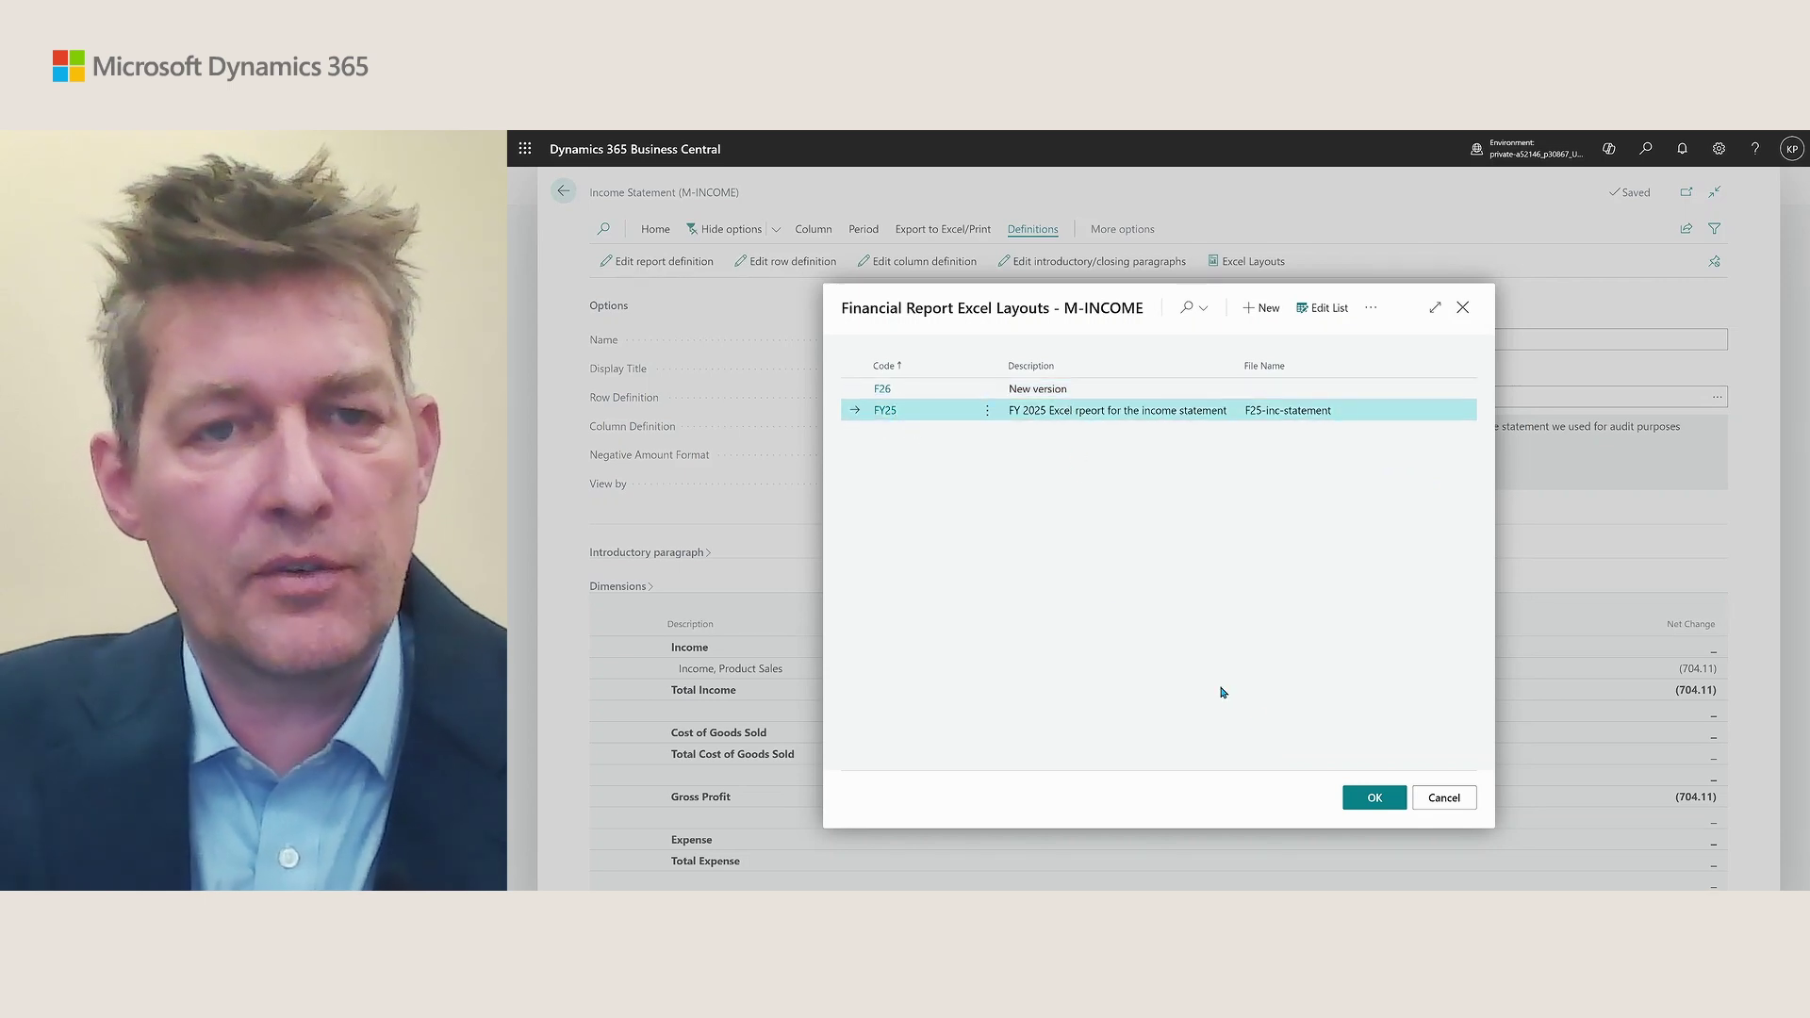
left_click(1375, 798)
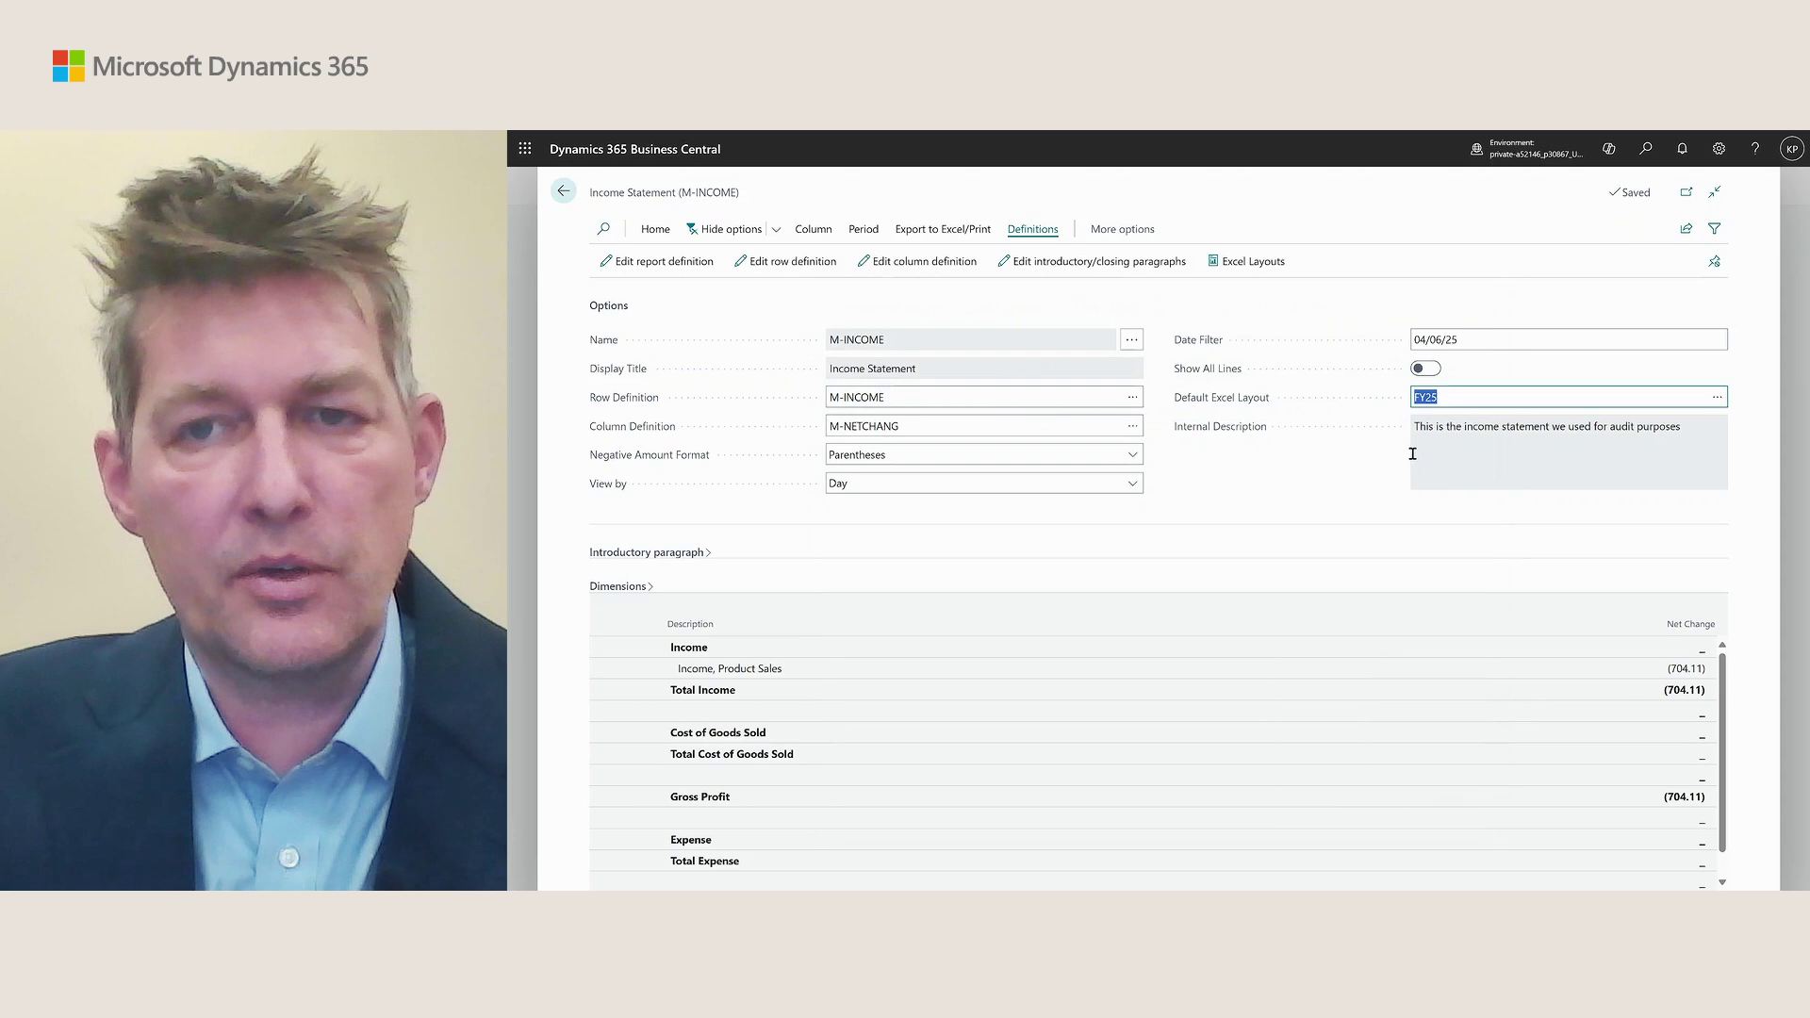
left_click(930, 233)
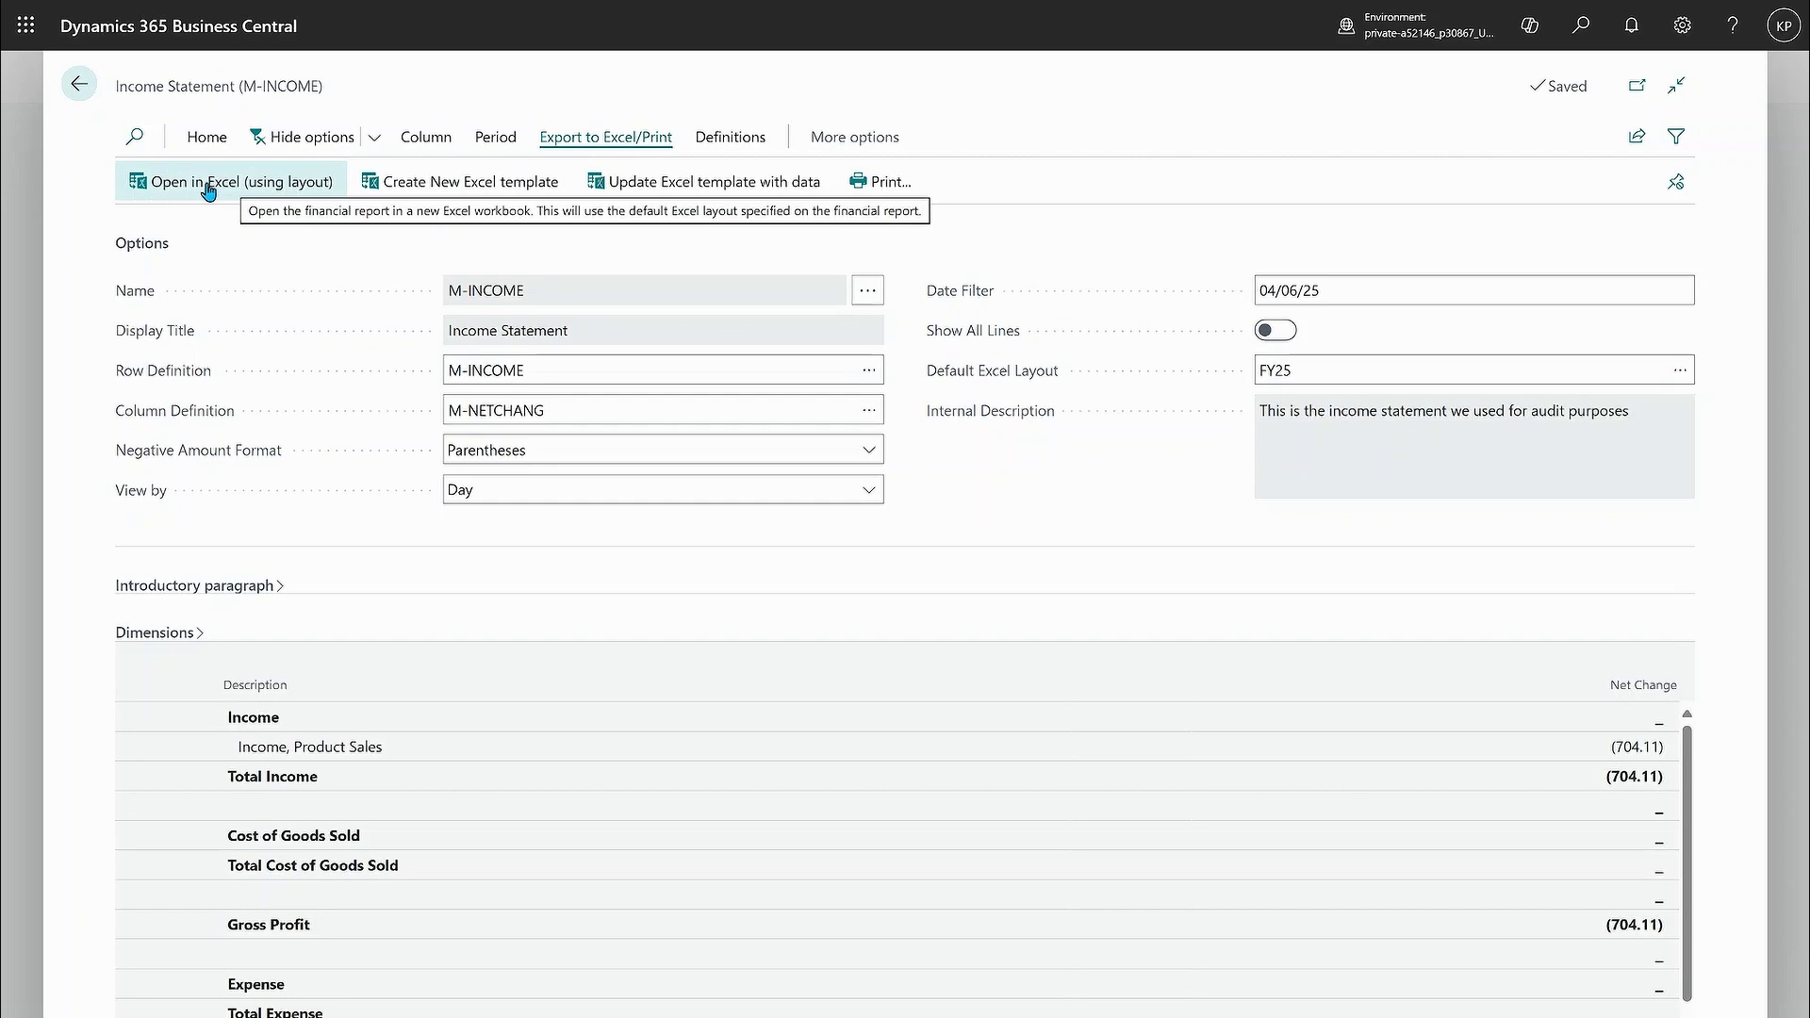
Step: Open the Income Statement in Excel with the FY25 layout, downloading F25-inc-statement (2).xlsx
left_click(209, 185)
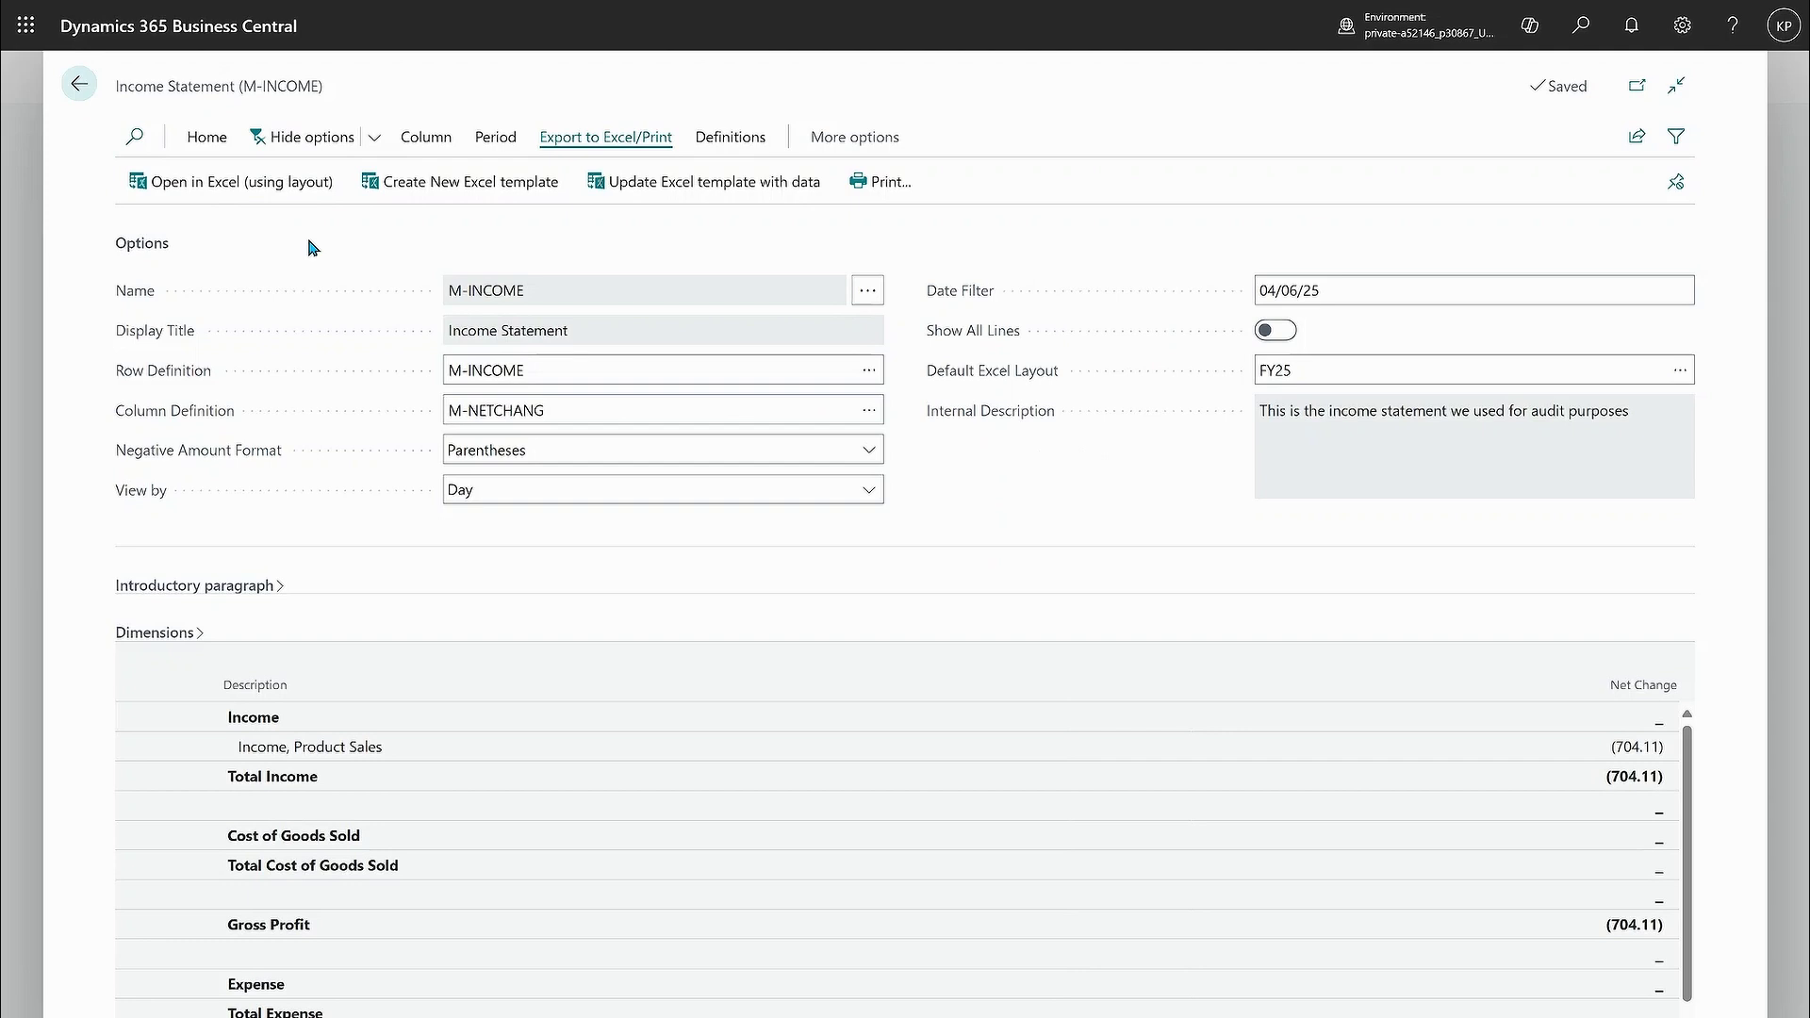